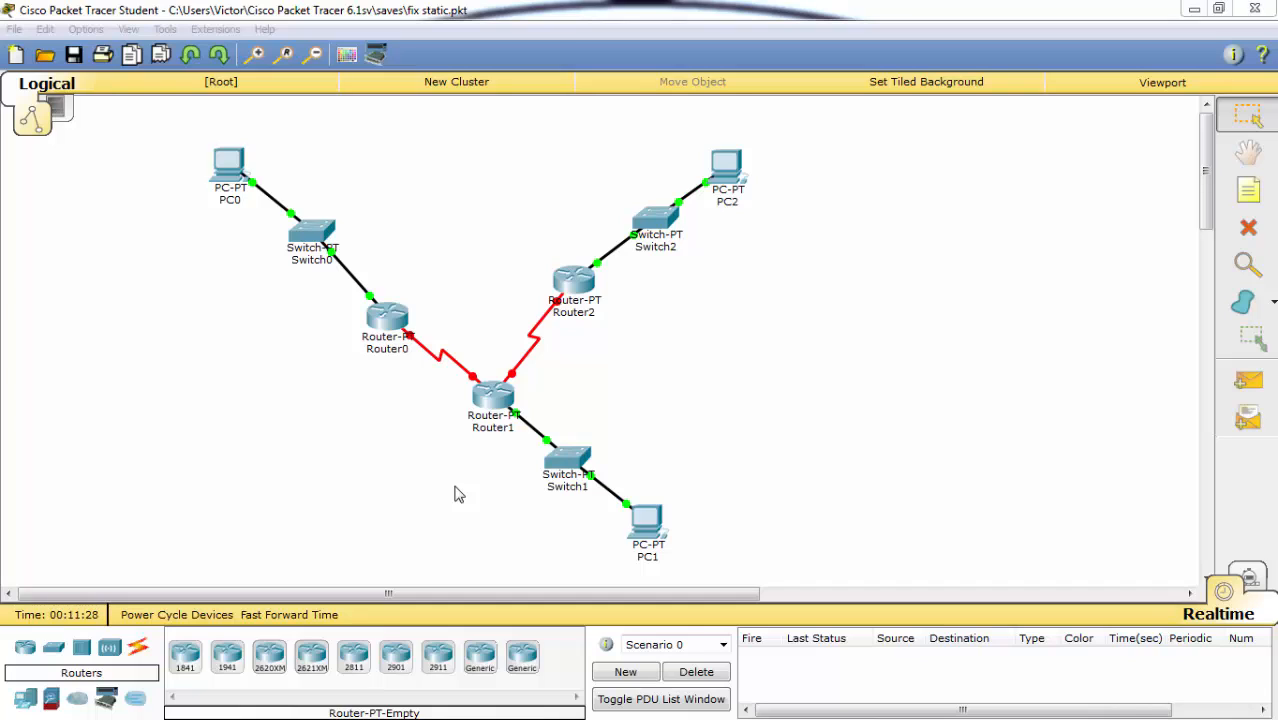
Review the IP address and subnet mask configured on PC0's FastEthernet0 interface
{"action": "left_click", "coordinate": [222, 178]}
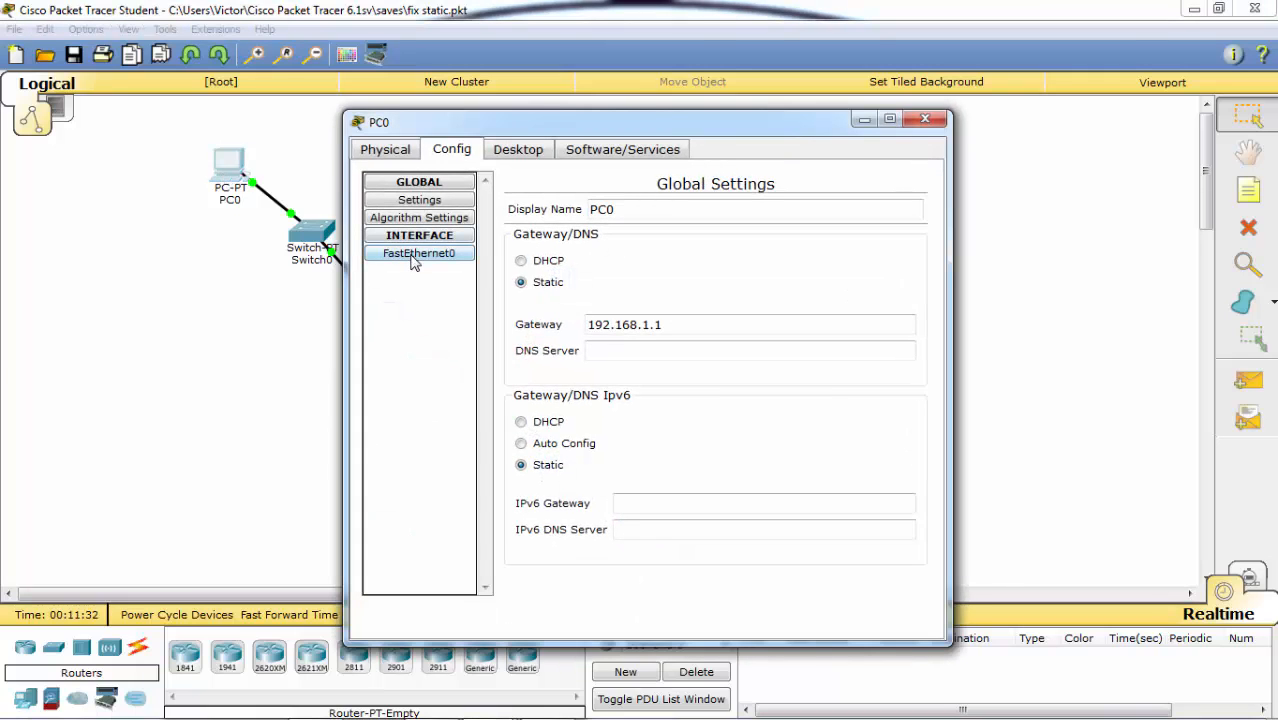
{"action": "left_click", "coordinate": [417, 254]}
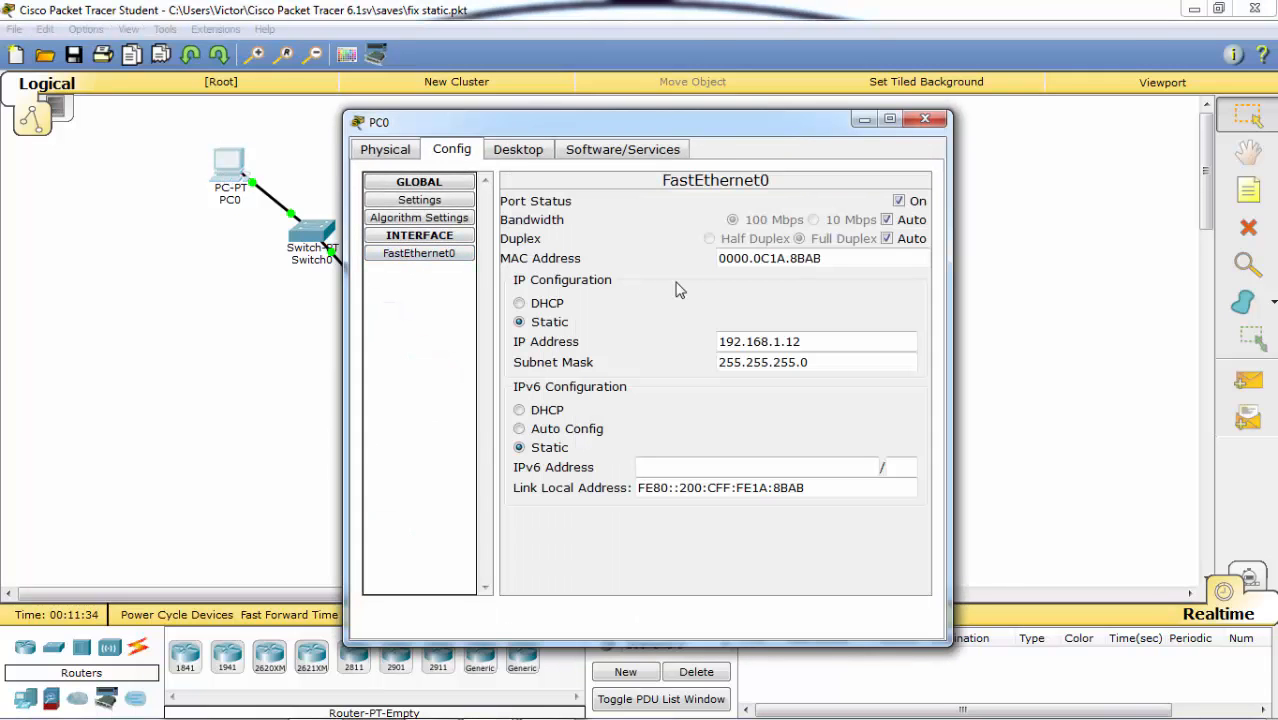
{"action": "left_click_drag", "start_coordinate": [803, 341], "coordinate": [716, 343]}
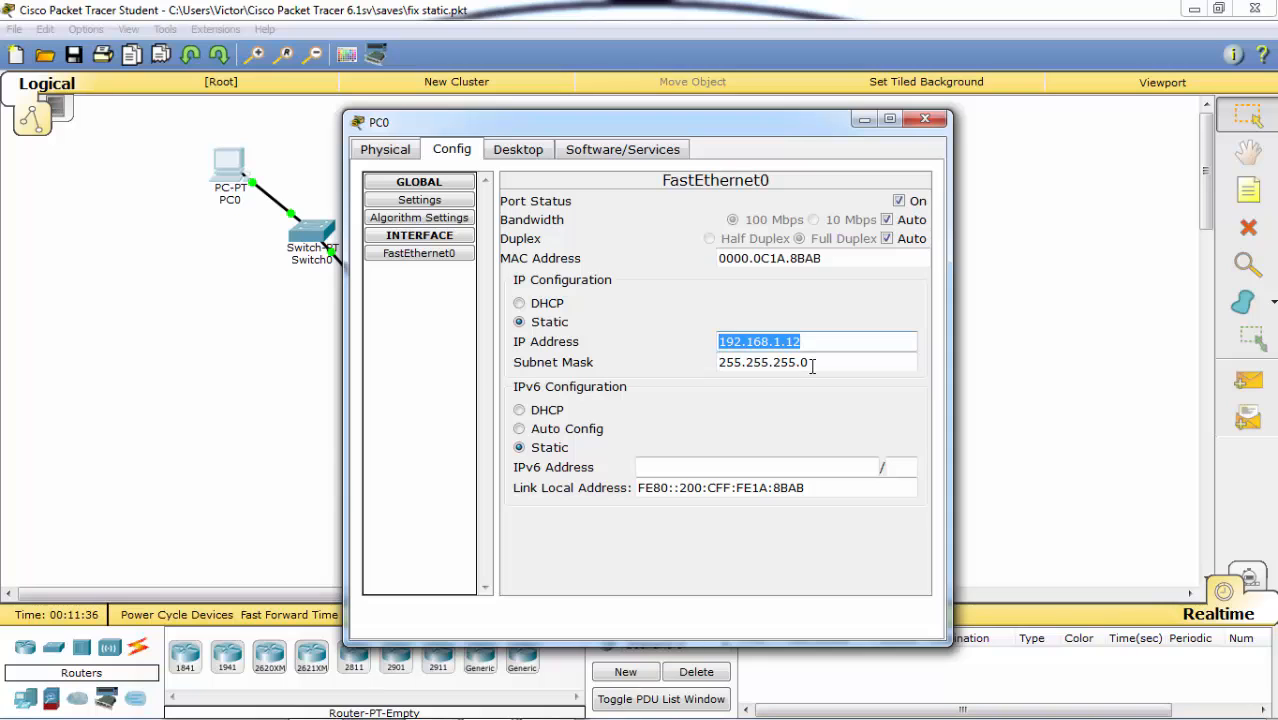
{"action": "left_click_drag", "start_coordinate": [812, 366], "coordinate": [707, 392]}
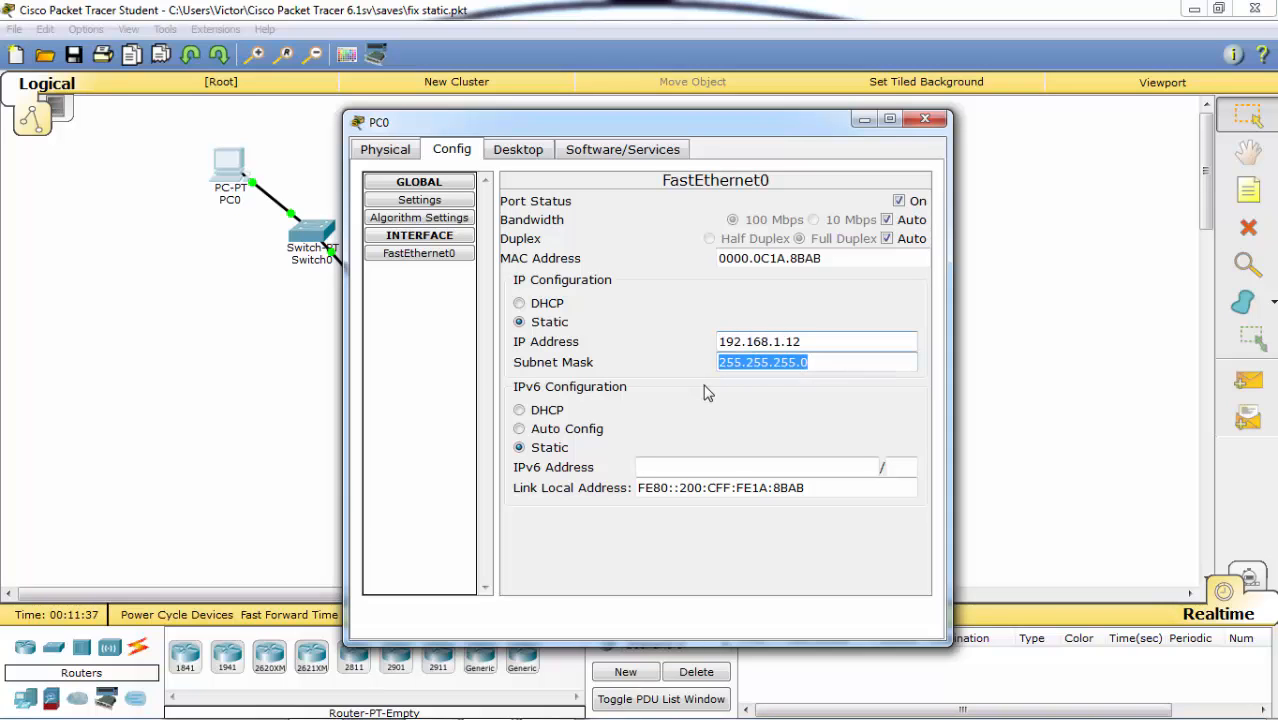
{"action": "left_click", "coordinate": [925, 121]}
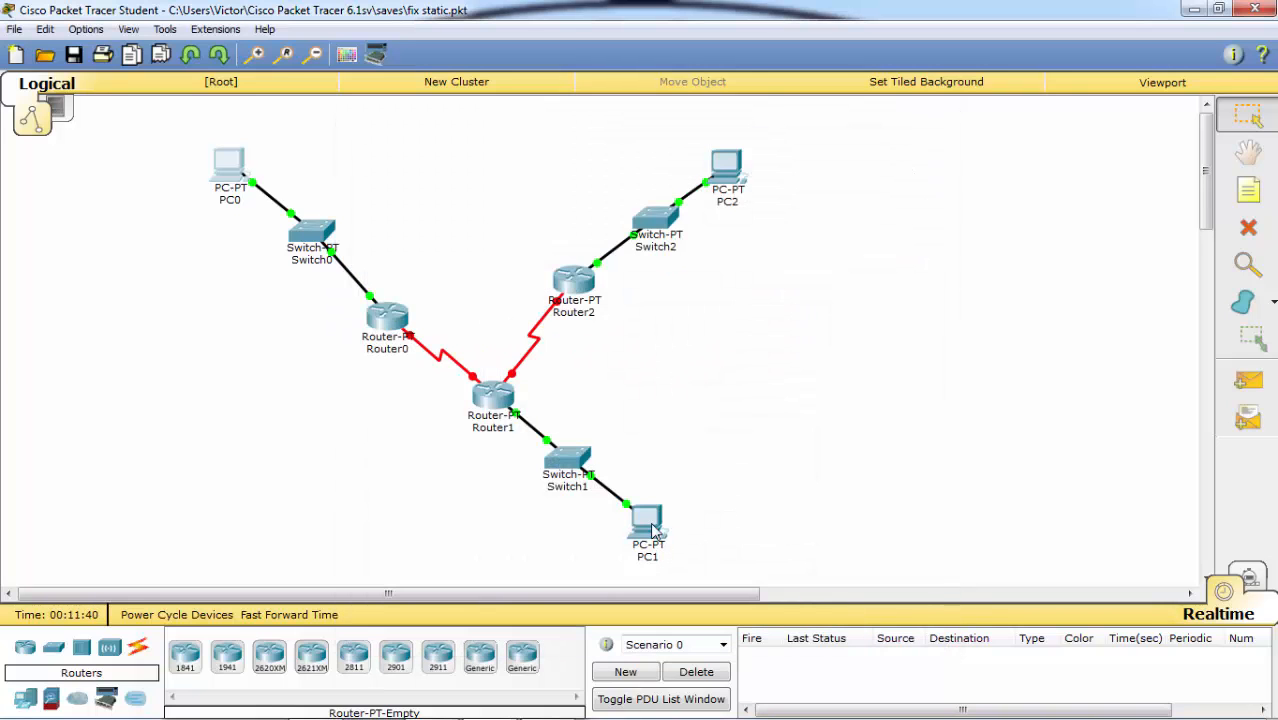
Review the FastEthernet0 IP settings on PC1 and PC2
{"action": "left_click", "coordinate": [652, 530]}
{"action": "left_click", "coordinate": [418, 253]}
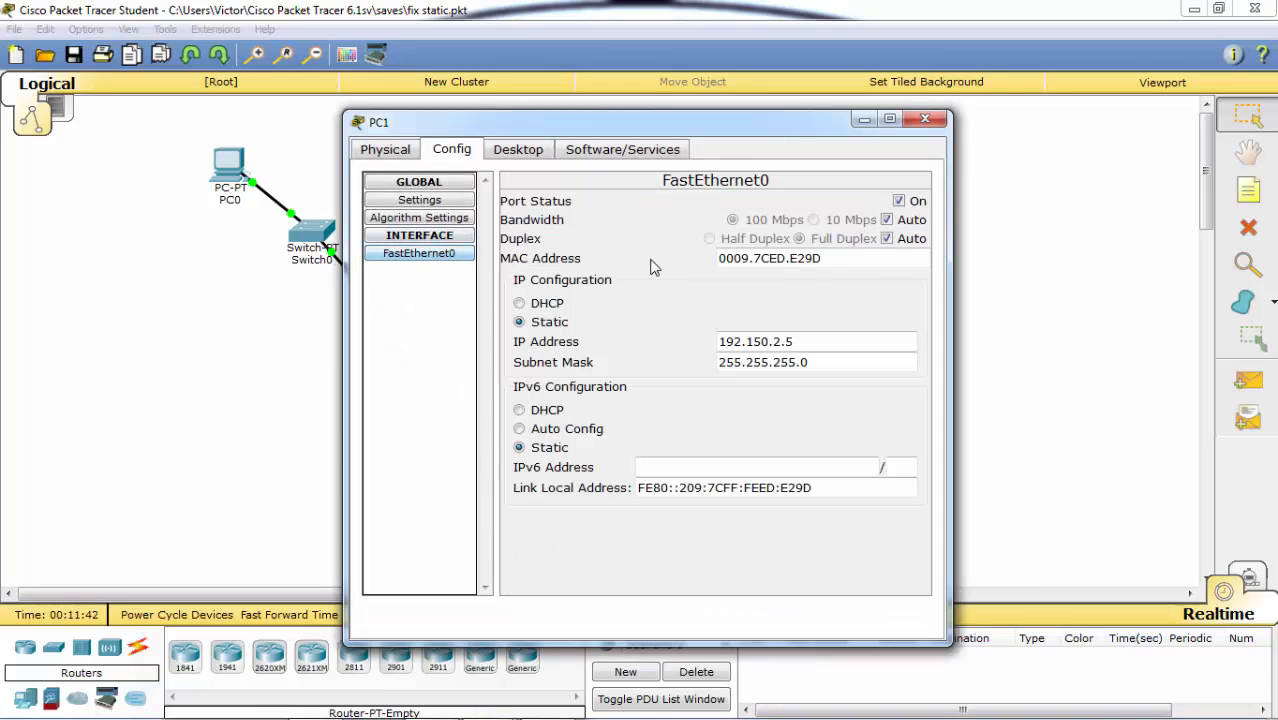
{"action": "left_click", "coordinate": [925, 121]}
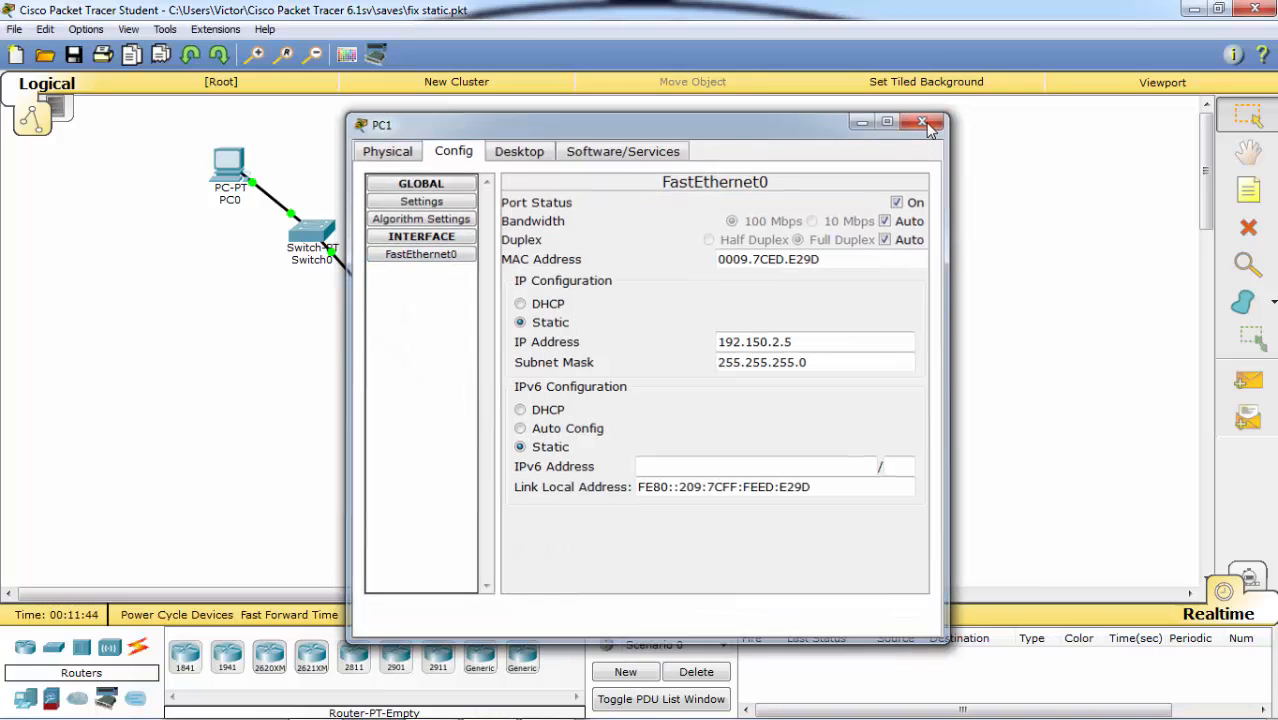
{"action": "left_click", "coordinate": [735, 168]}
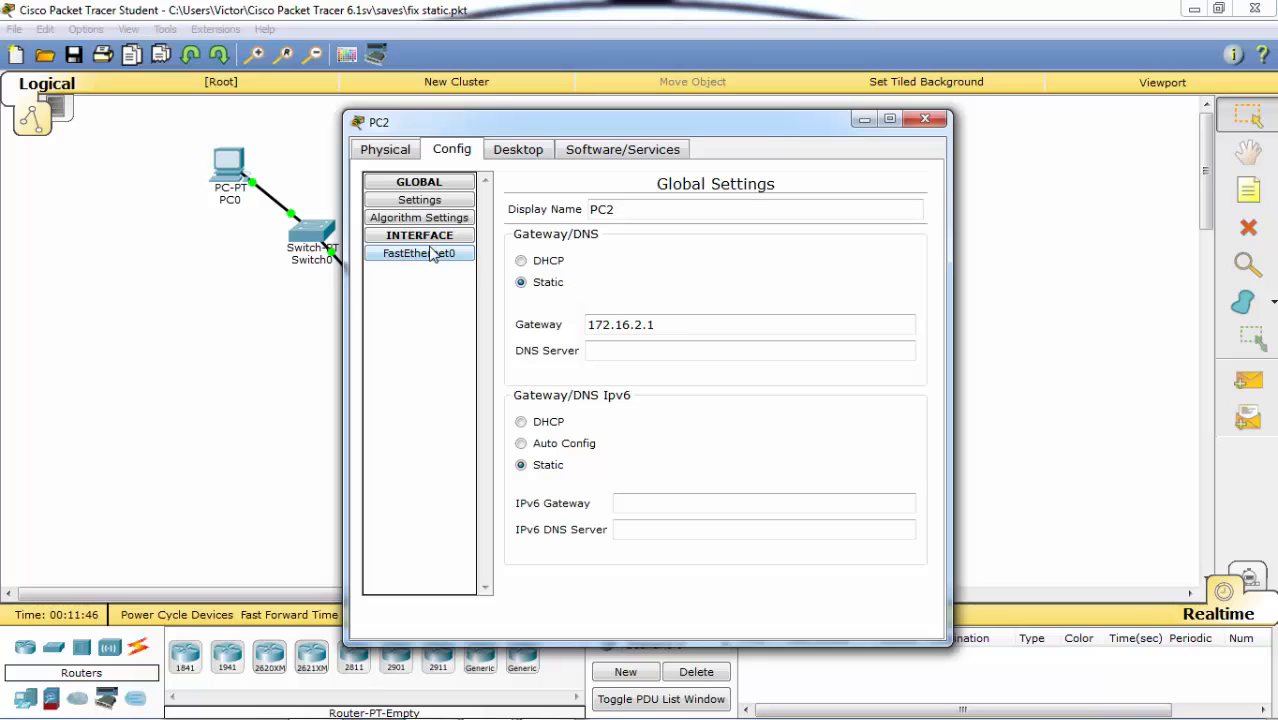
{"action": "left_click", "coordinate": [431, 255]}
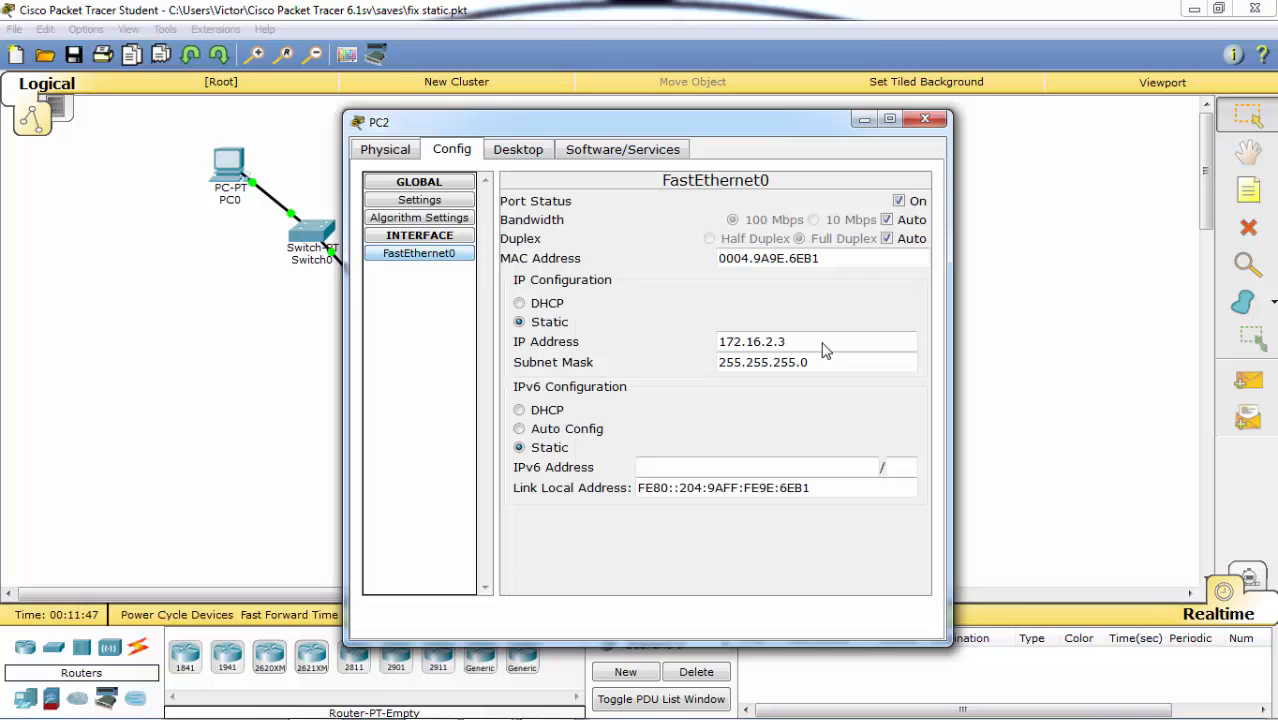
{"action": "left_click", "coordinate": [929, 124]}
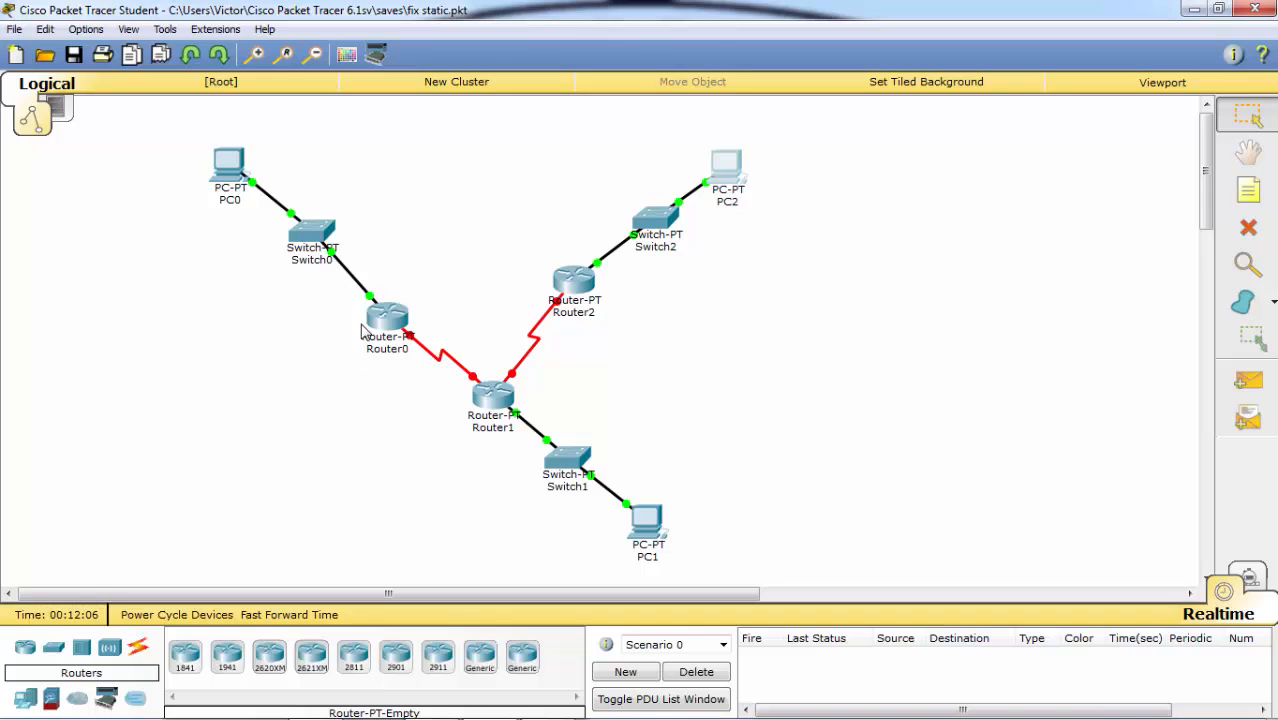
Examine the serial ports linking the three routers, along with Router0's command-line history and port summary
{"action": "mouse_move", "coordinate": [378, 320]}
{"action": "mouse_move", "coordinate": [499, 397]}
{"action": "mouse_move", "coordinate": [576, 285]}
{"action": "mouse_move", "coordinate": [563, 311]}
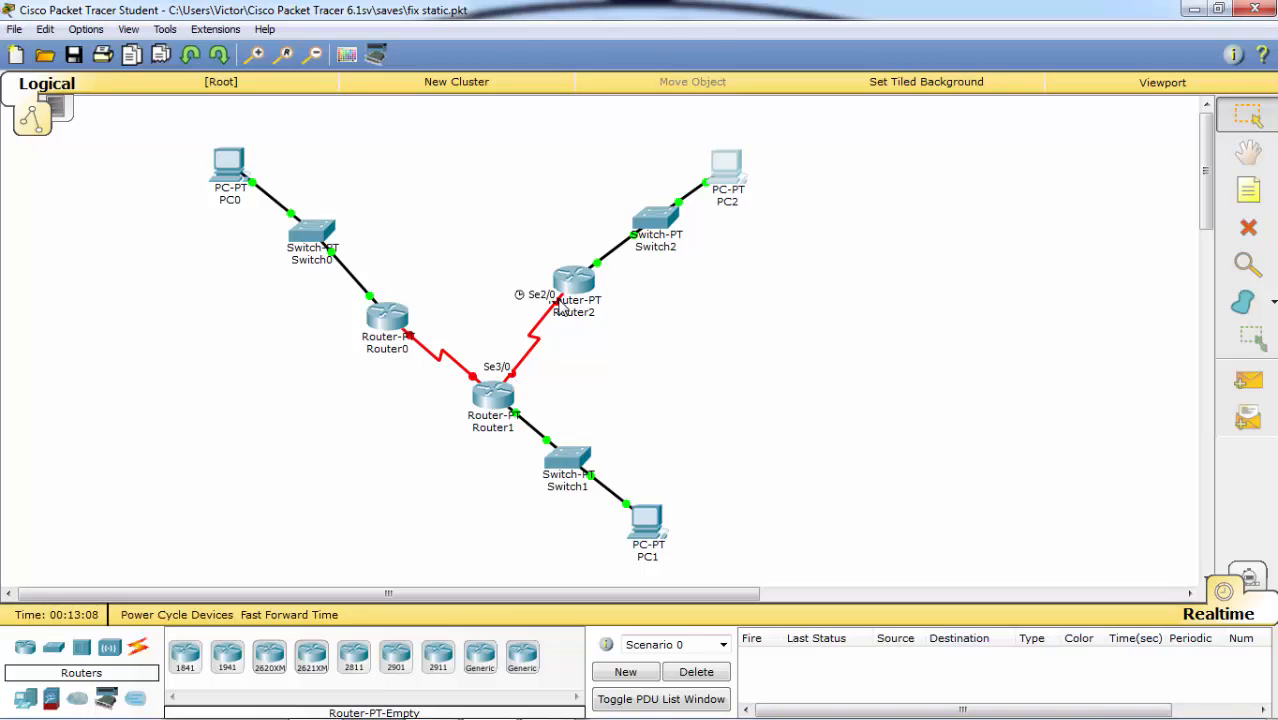
{"action": "left_click", "coordinate": [392, 324]}
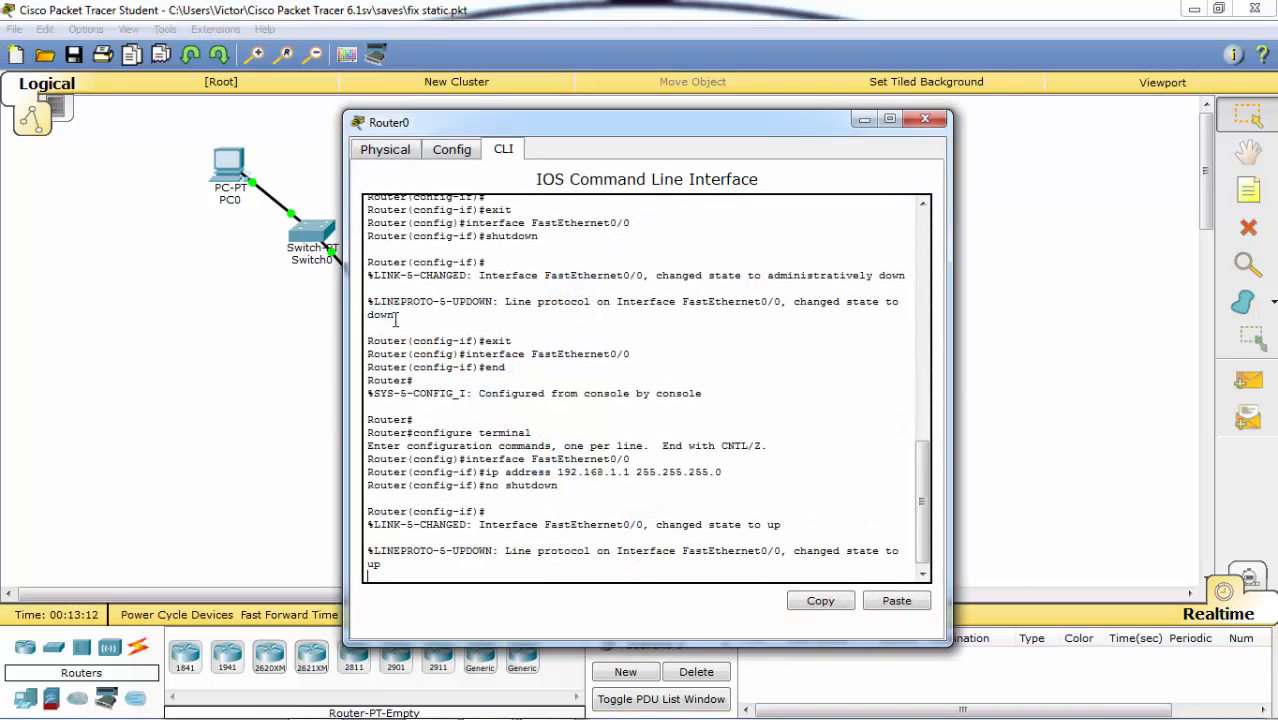
{"action": "left_click", "coordinate": [925, 119]}
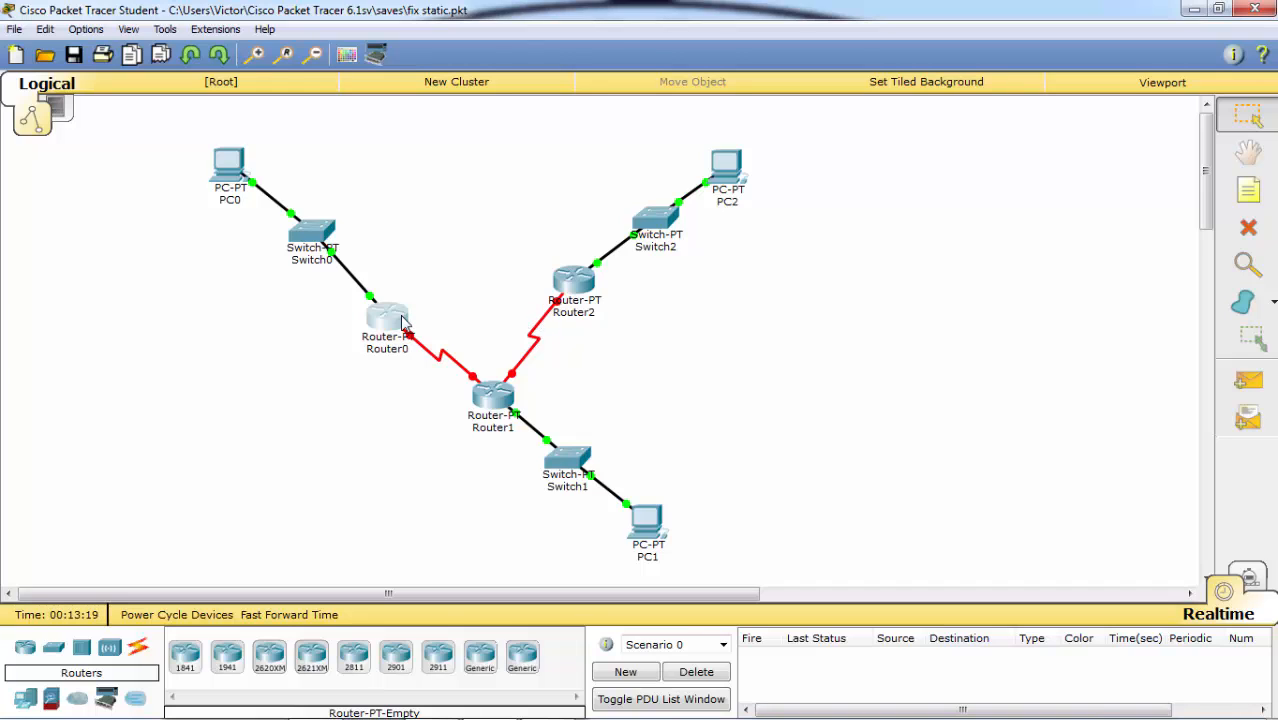
{"action": "mouse_move", "coordinate": [404, 322]}
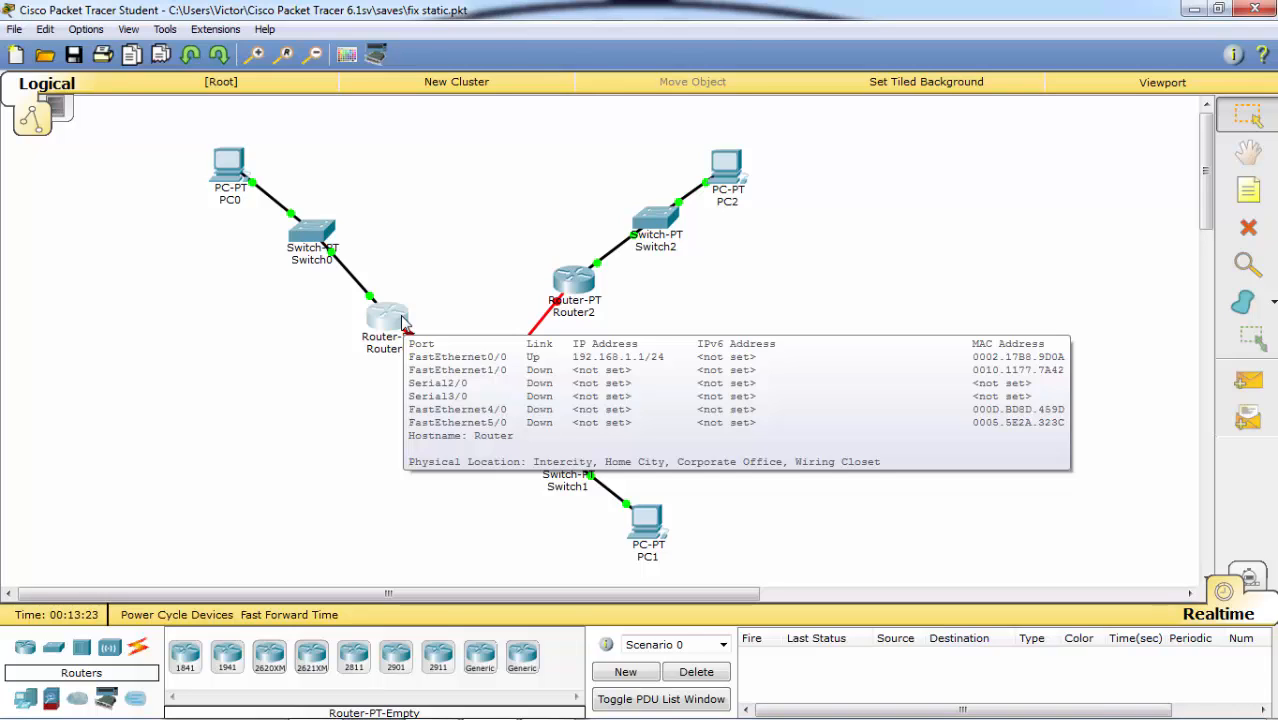
In Router0's command line, exit the current interface mode and enter configuration for interface serial2/0
{"action": "left_click", "coordinate": [404, 322]}
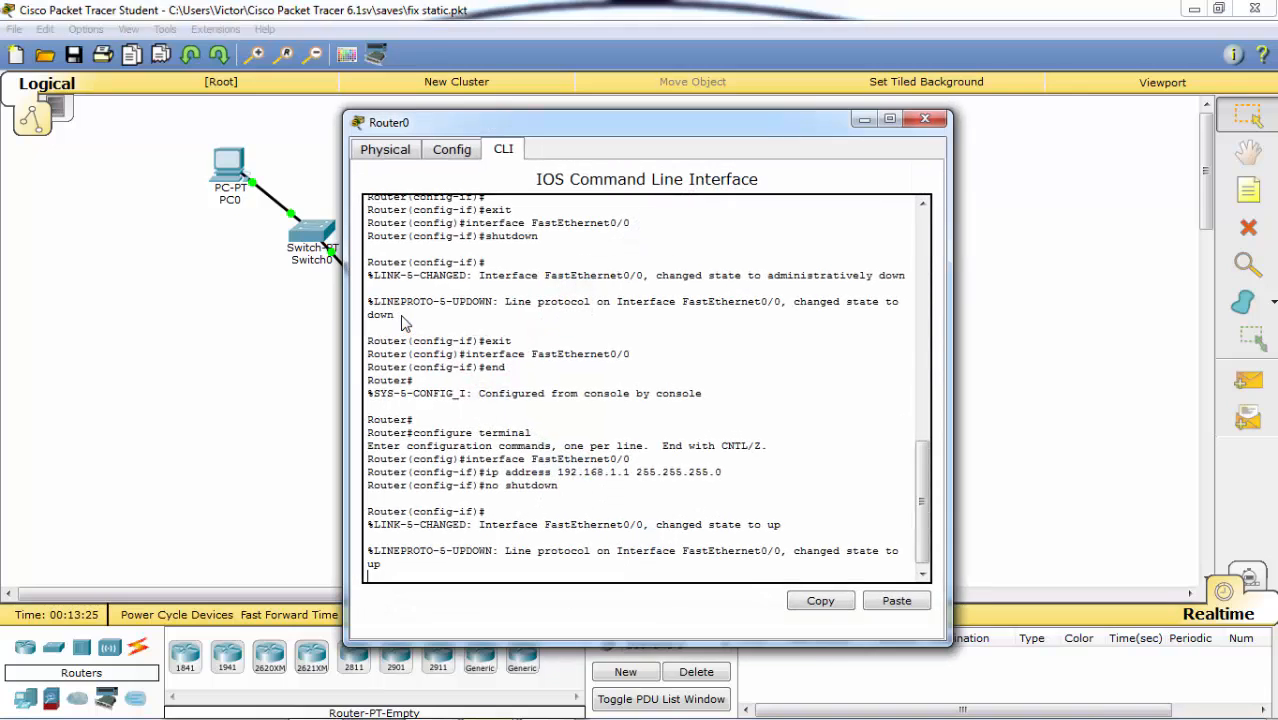
{"action": "key", "text": "Return"}
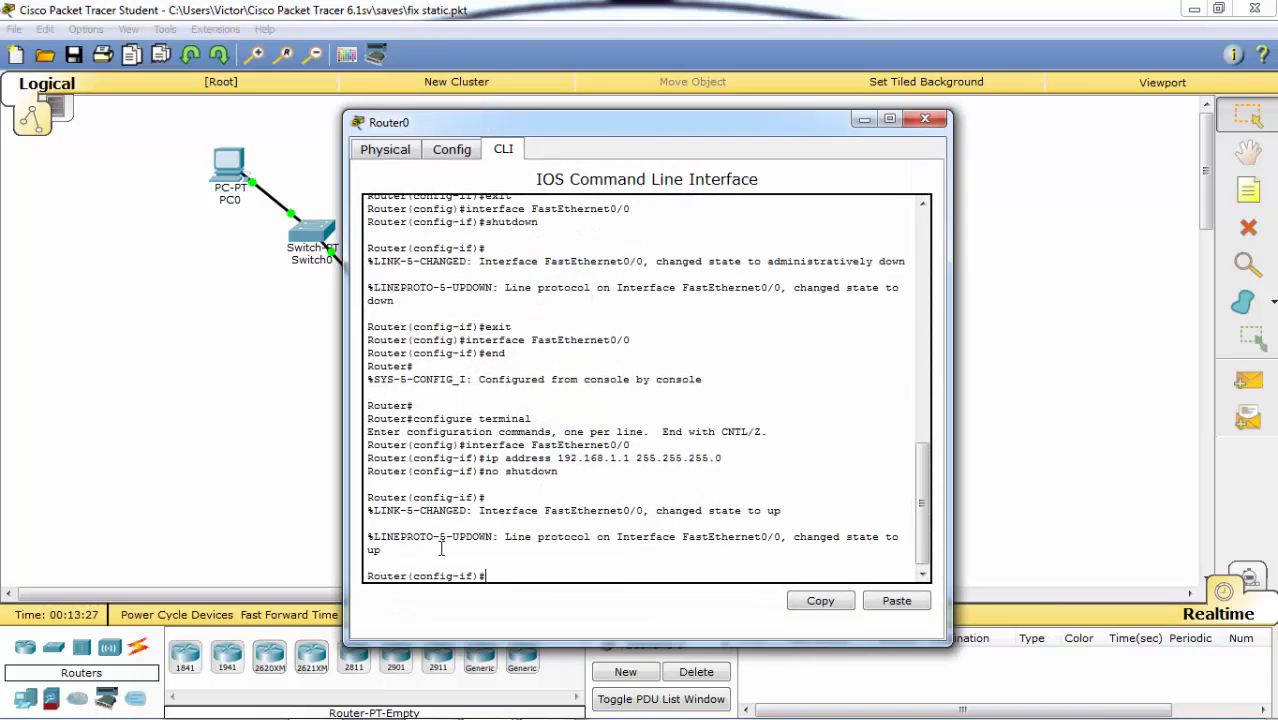
{"action": "type", "text": "exit"}
{"action": "key", "text": "Return"}
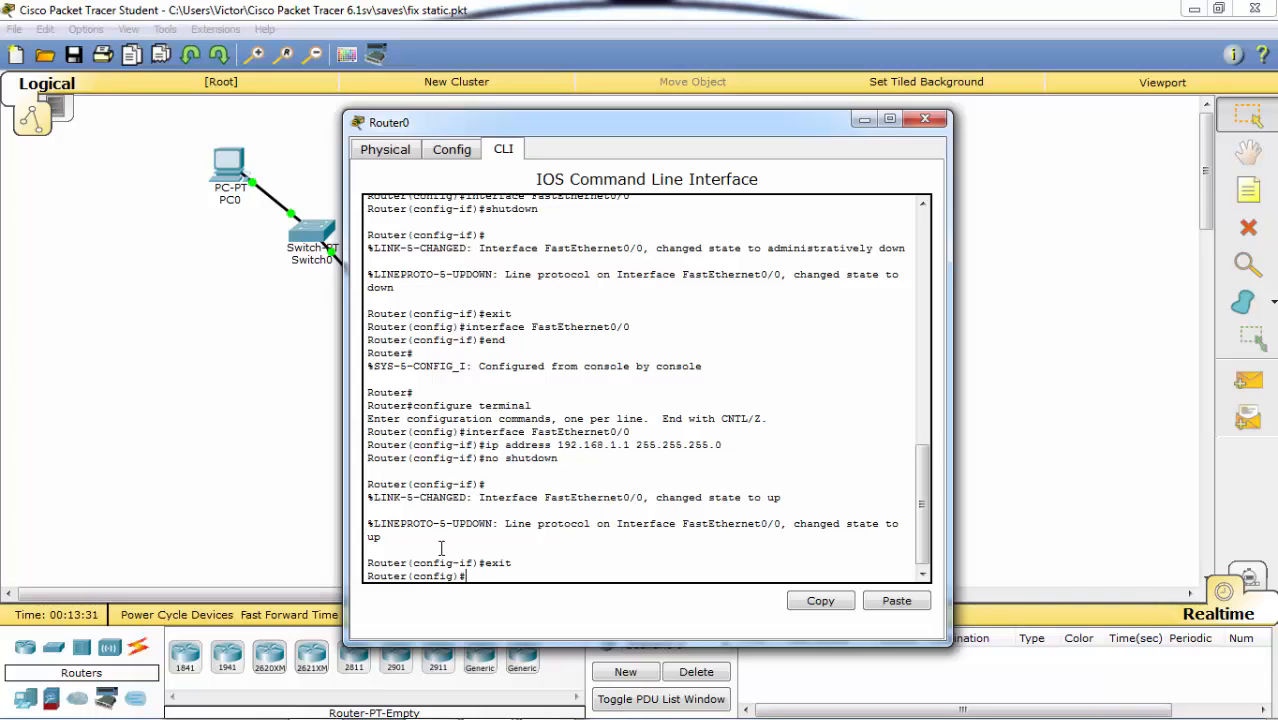
{"action": "type", "text": "interface serial2/0"}
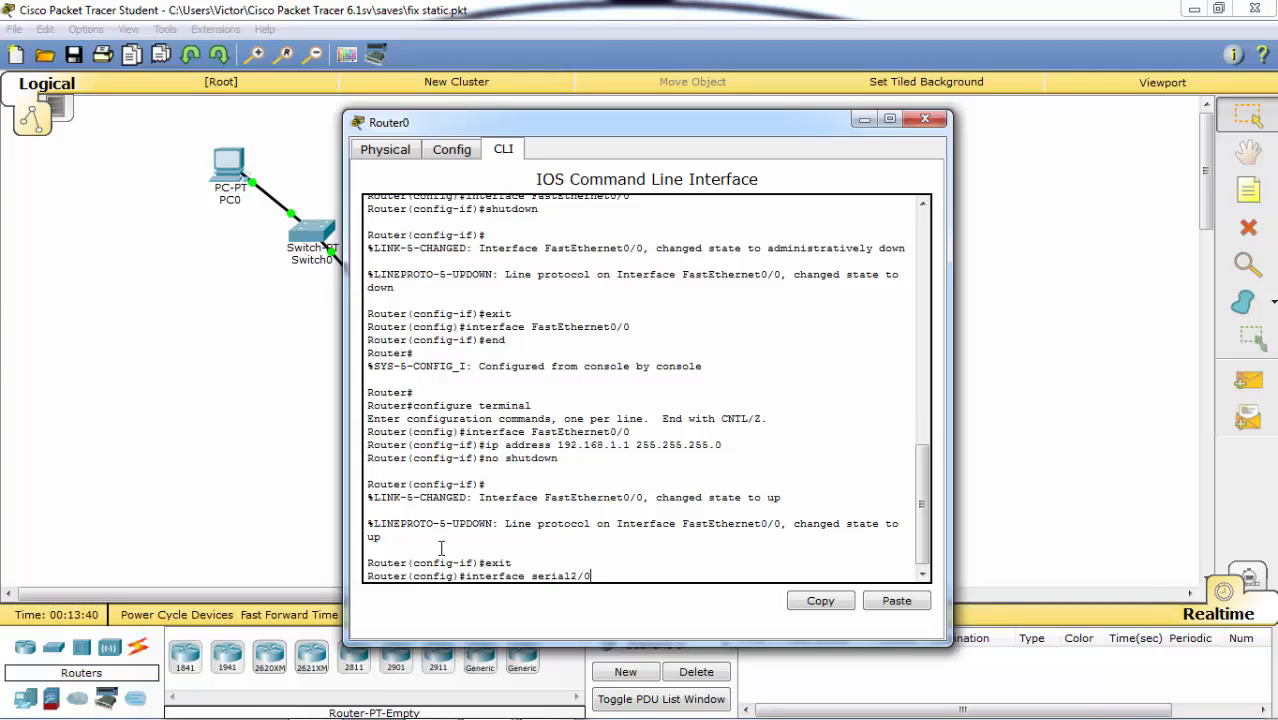
{"action": "key", "text": "Return"}
Assign IP address 192.168.2.1 with mask 255.255.255.0 to Router0's serial2/0 interface
{"action": "type", "text": "ip ad"}
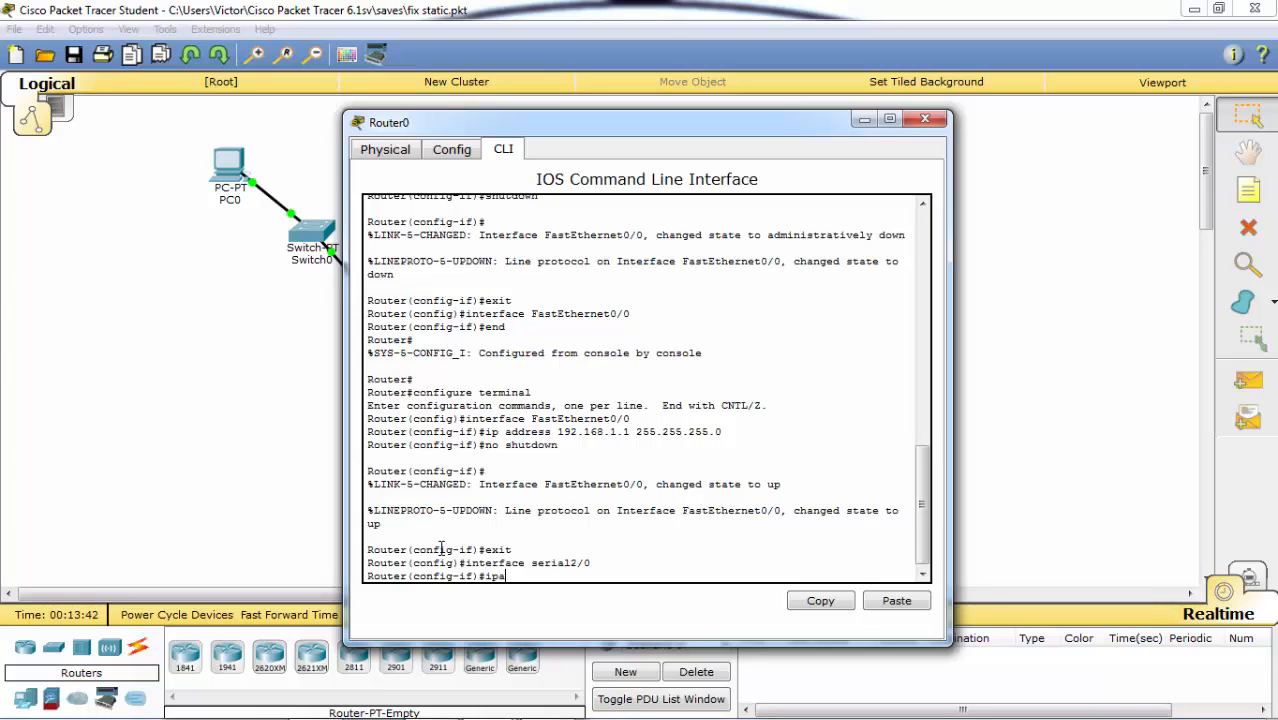
{"action": "type", "text": "dress"}
{"action": "left_click_drag", "start_coordinate": [725, 130], "coordinate": [871, 125]}
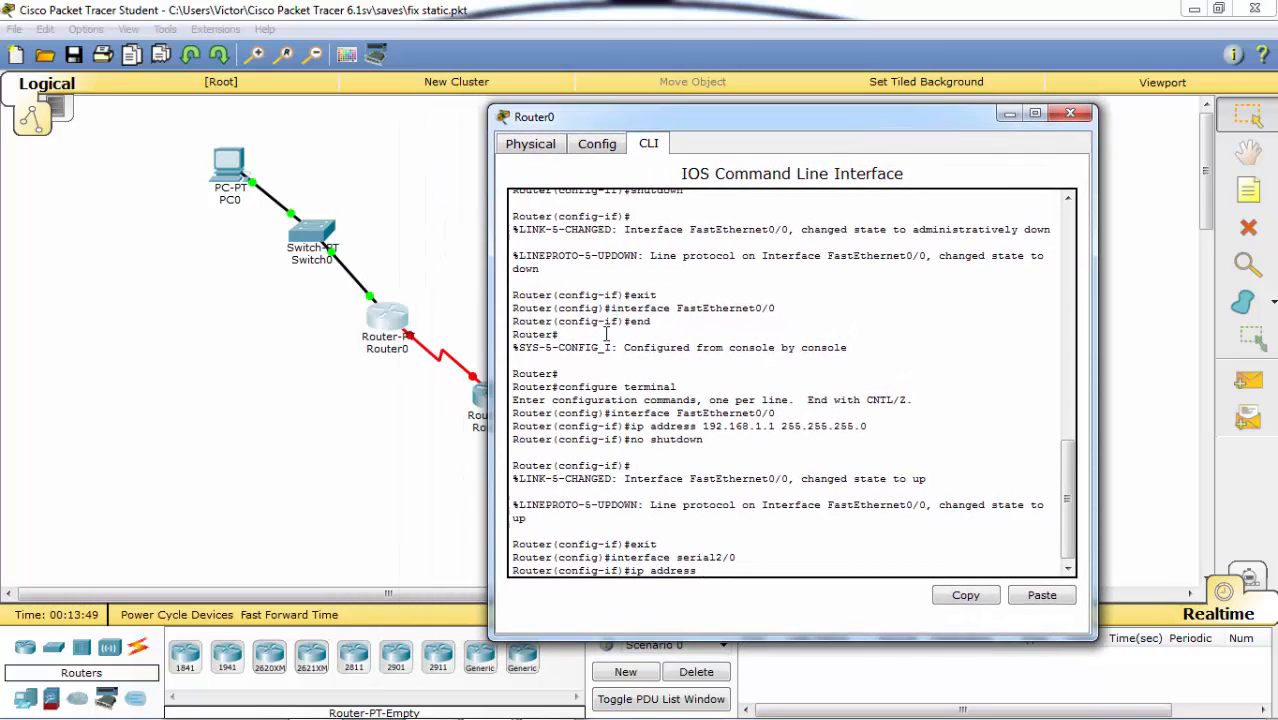
{"action": "type", "text": "192.168.2.1 255.255.255.0"}
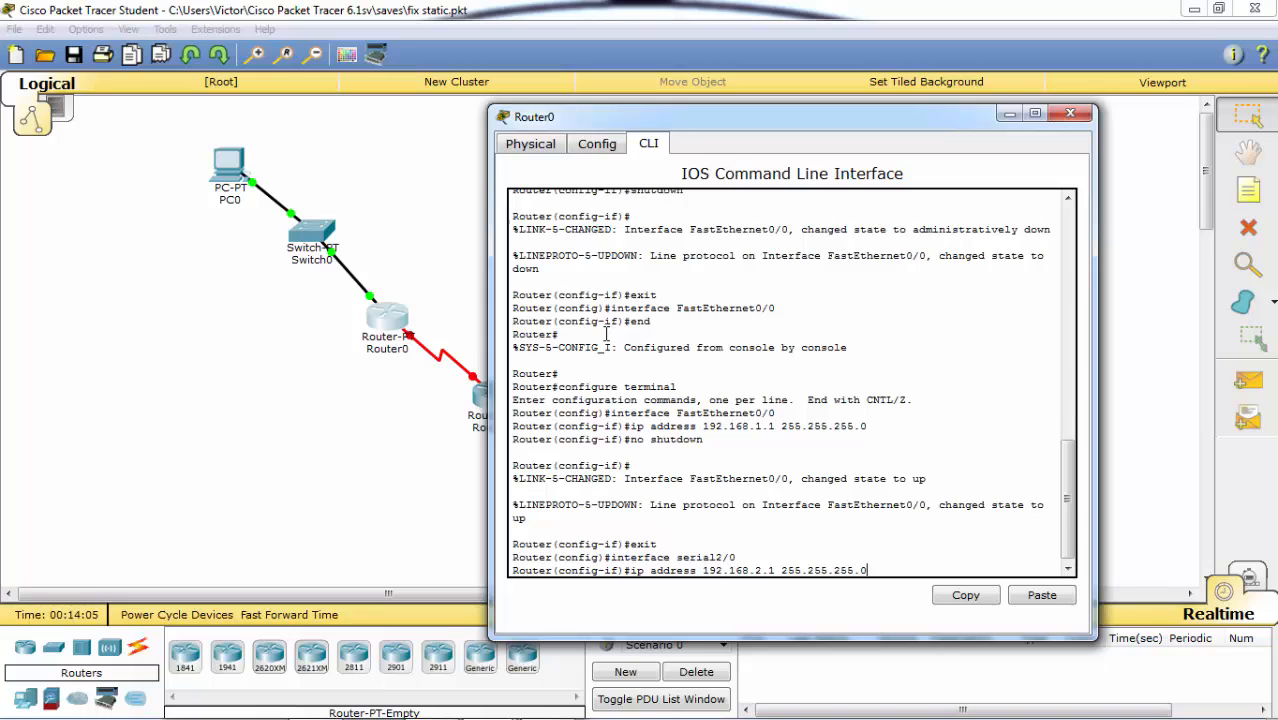
{"action": "key", "text": "Return"}
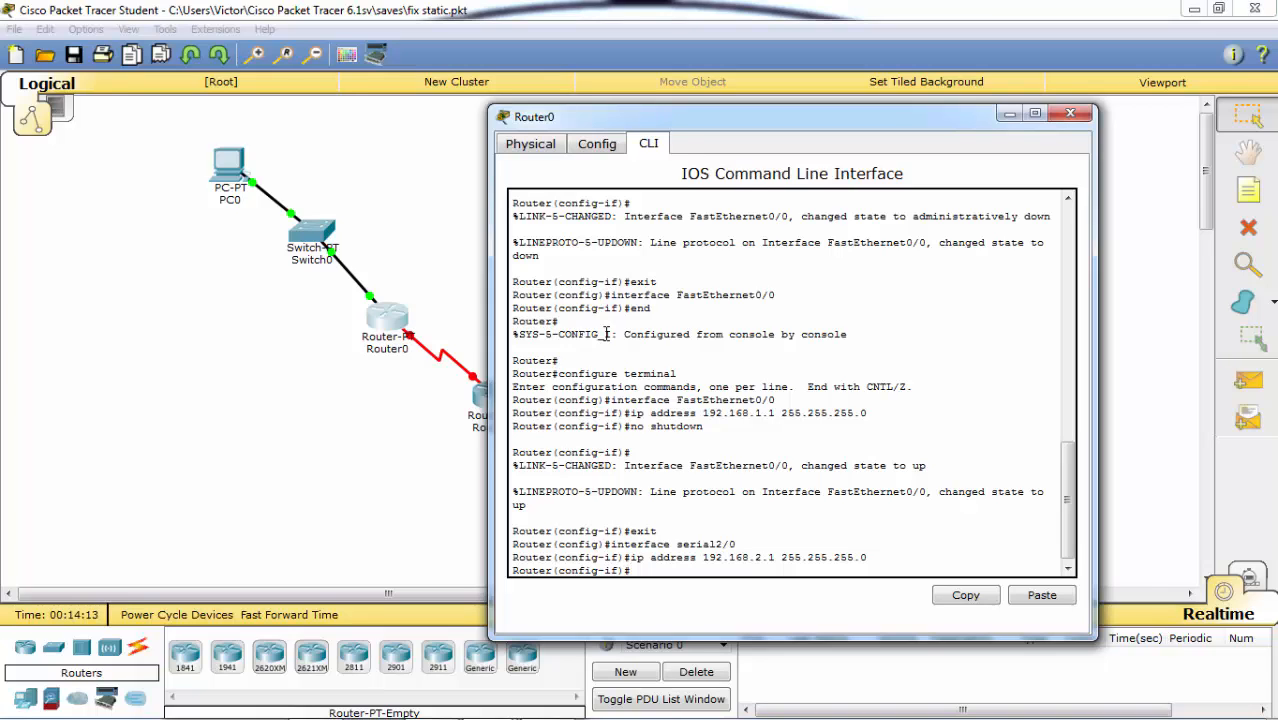
Enable Router0's serial2/0 interface with no shutdown and minimize the router's window
{"action": "type", "text": "no shutdown"}
{"action": "key", "text": "Return"}
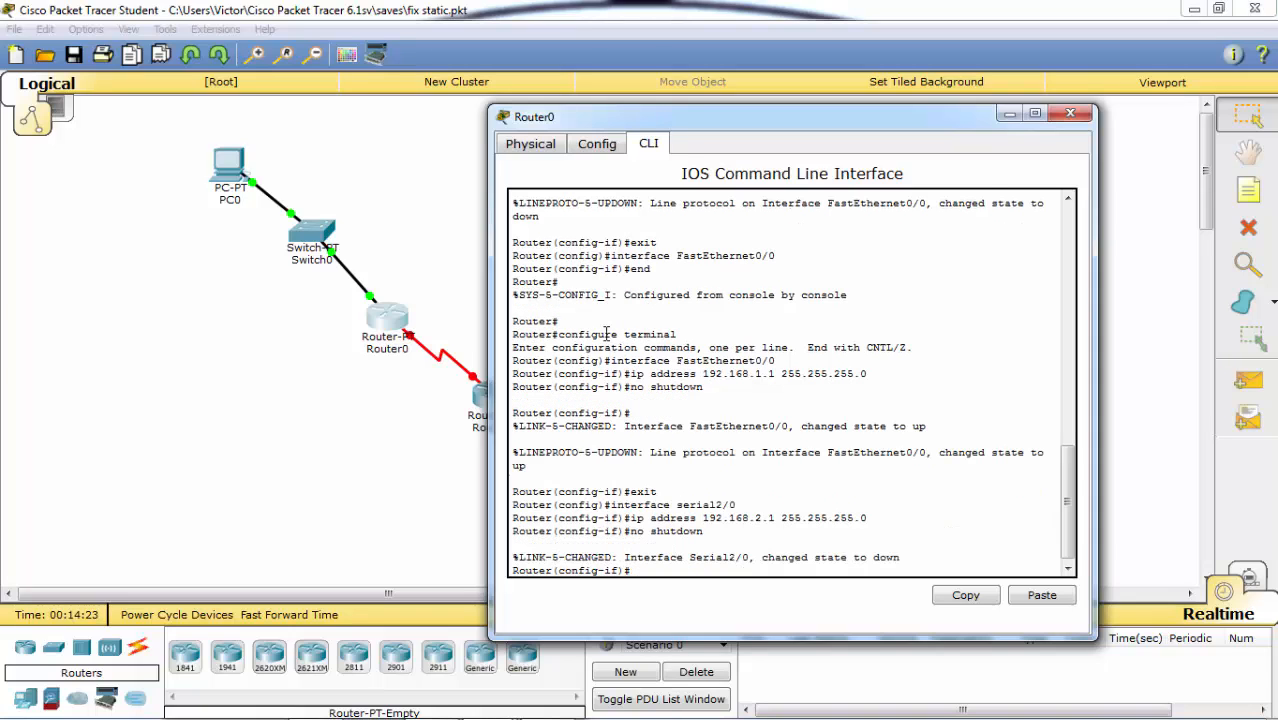
{"action": "left_click", "coordinate": [1010, 114]}
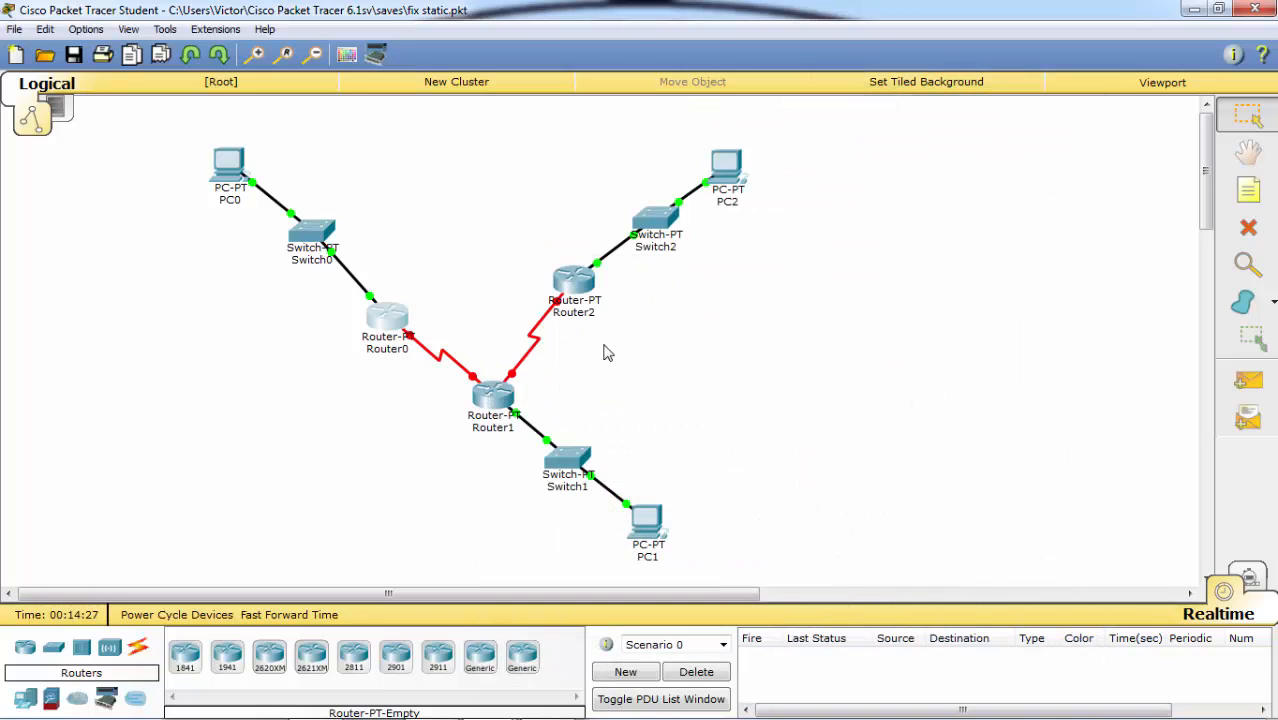
Open Router1's command line and exit interface mode to global configuration
{"action": "left_click", "coordinate": [485, 392]}
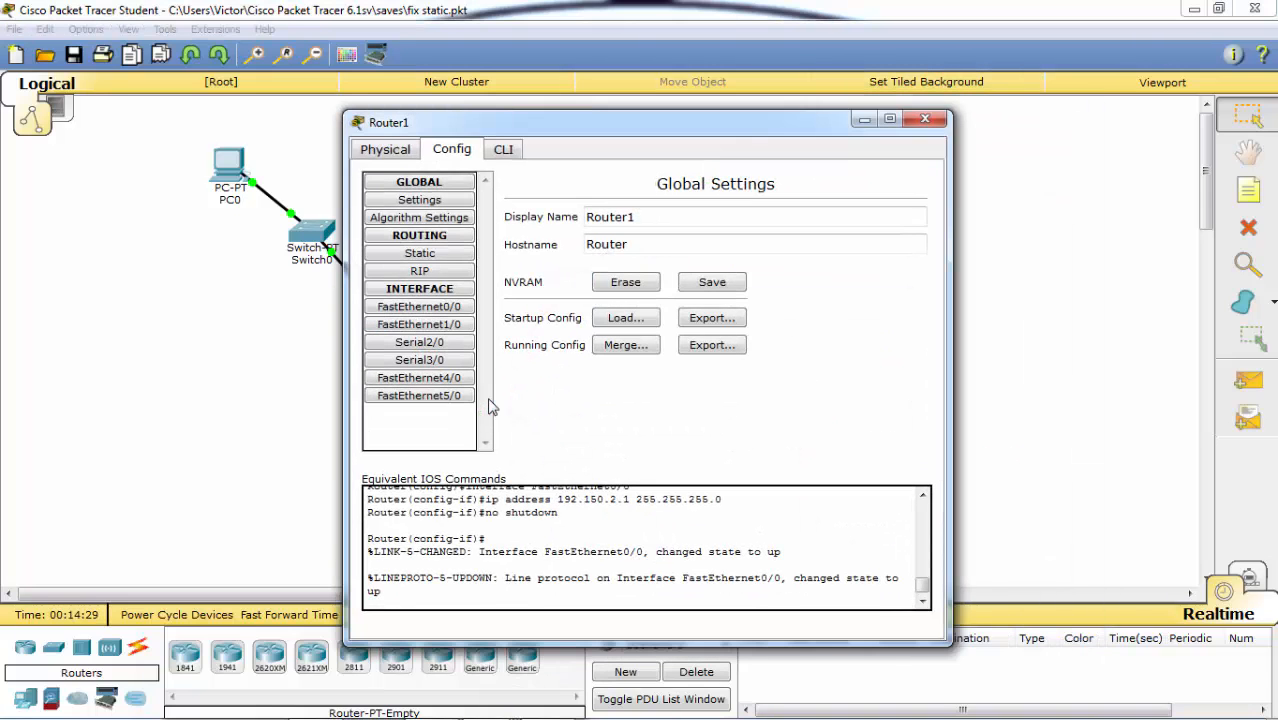
{"action": "left_click", "coordinate": [504, 155]}
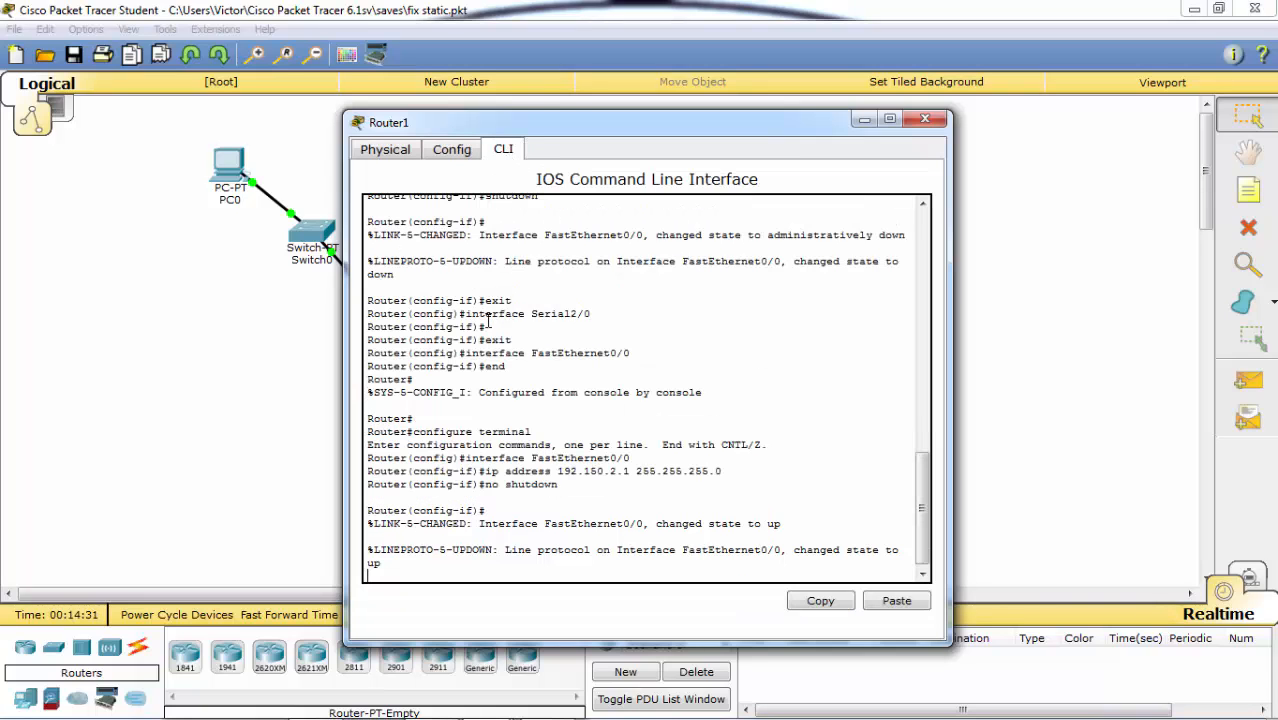
{"action": "key", "text": "Return"}
{"action": "type", "text": "exit"}
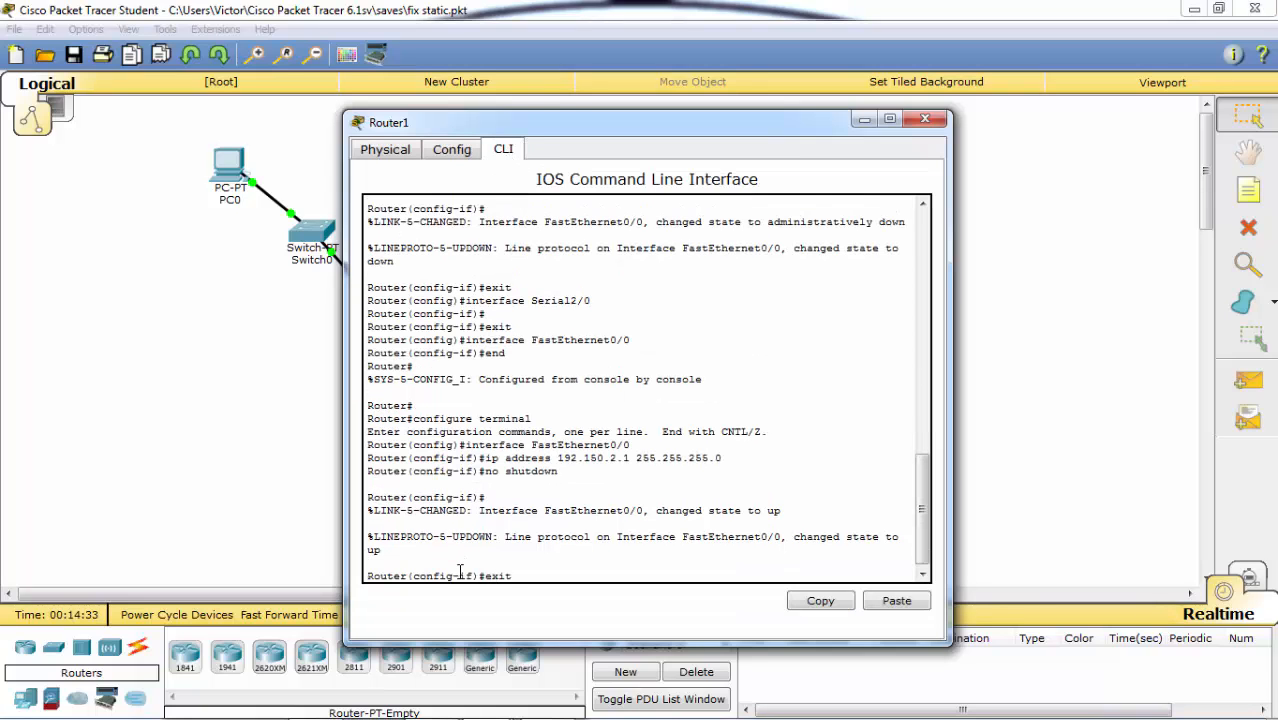
{"action": "key", "text": "Return"}
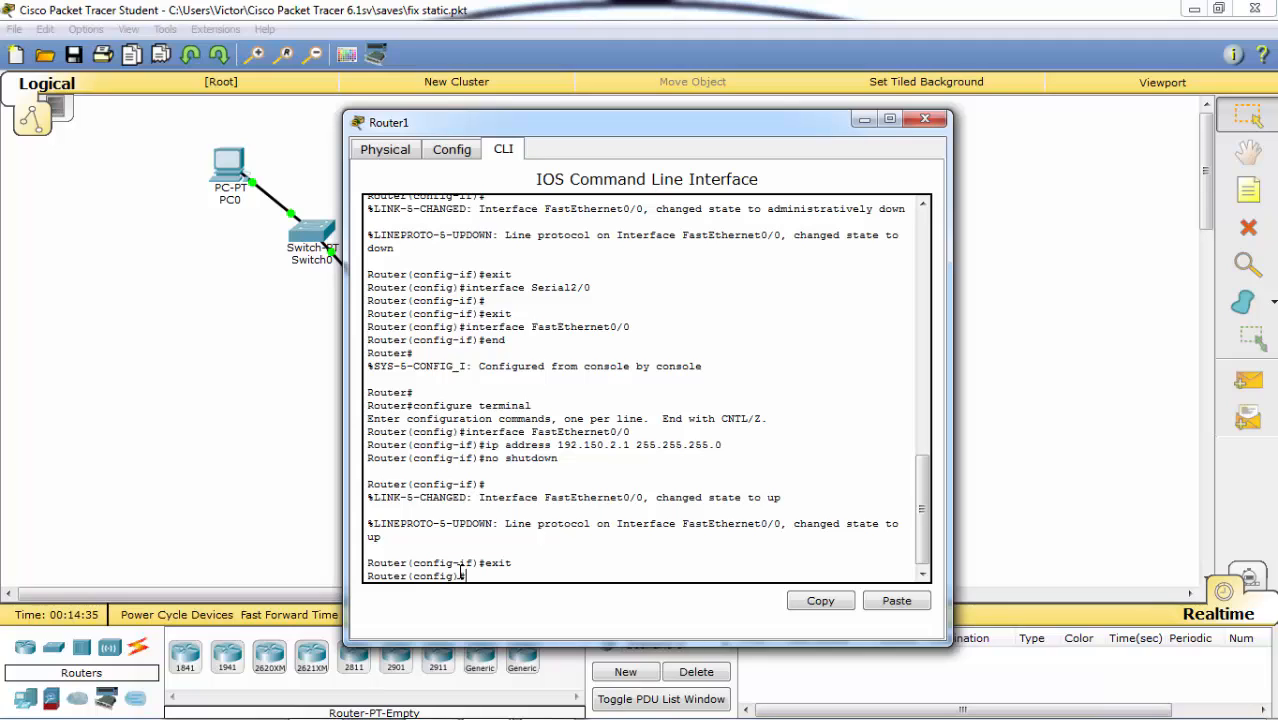
Enter configuration mode for interface serial2/0 on Router1
{"action": "type", "text": "interface fastether"}
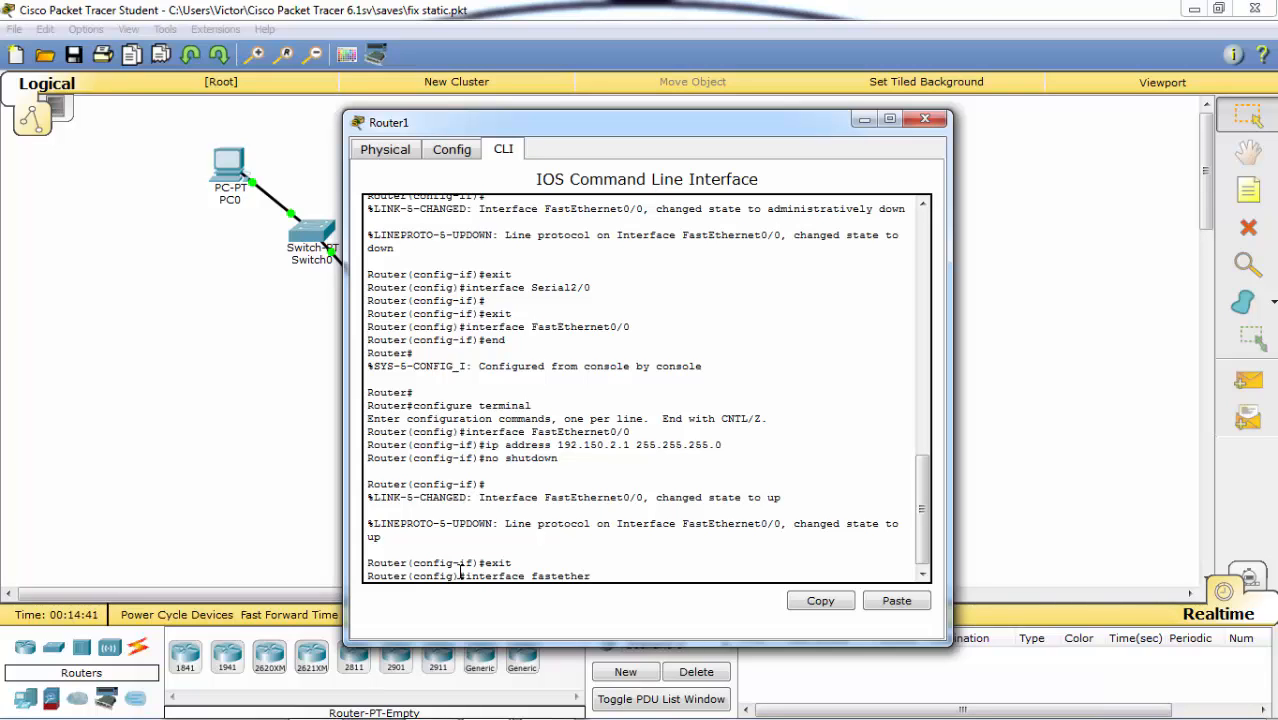
{"action": "key", "text": "BackSpace"}
{"action": "key", "text": "BackSpace"}
{"action": "key", "text": "BackSpace"}
{"action": "key", "text": "BackSpace"}
{"action": "key", "text": "BackSpace"}
{"action": "key", "text": "BackSpace"}
{"action": "key", "text": "BackSpace"}
{"action": "key", "text": "BackSpace"}
{"action": "key", "text": "BackSpace"}
{"action": "type", "text": "s"}
{"action": "type", "text": "l2/0"}
{"action": "key", "text": "Return"}
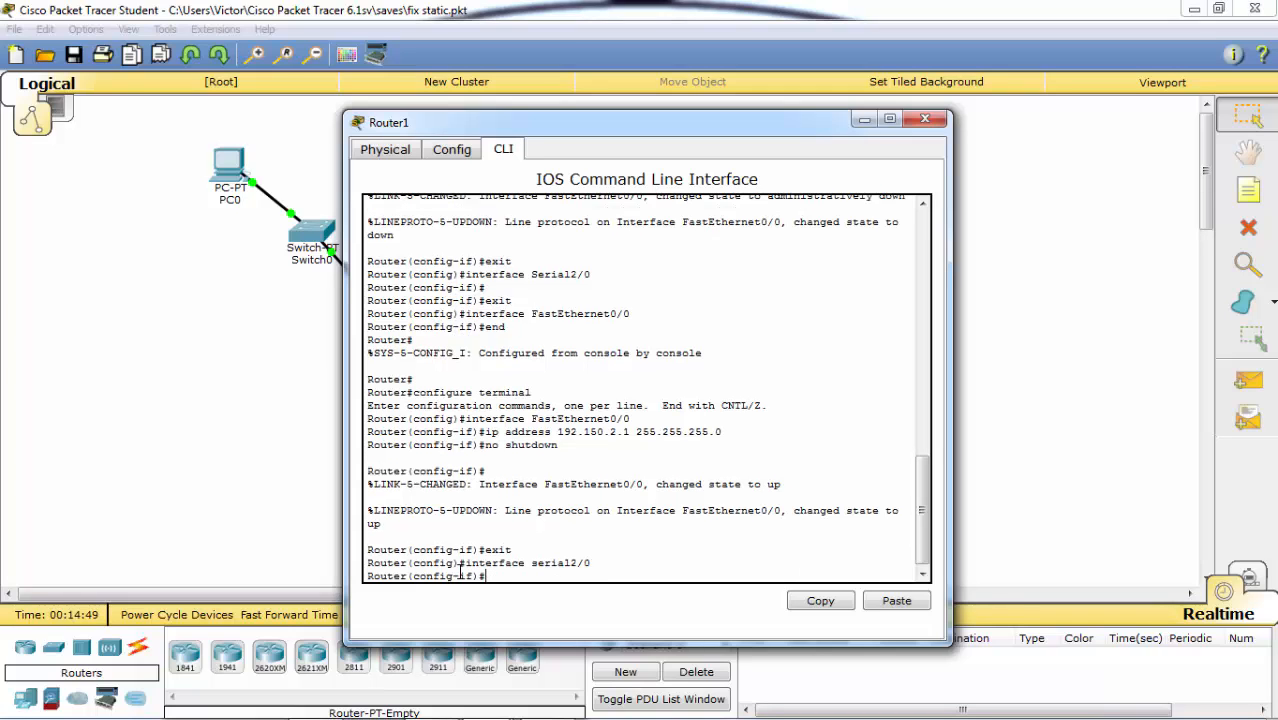
Assign IP address 192.168.2.2 with mask 255.255.255.0 to Router1's serial2/0 interface
{"action": "type", "text": "ip address"}
{"action": "type", "text": "192.168.2.2"}
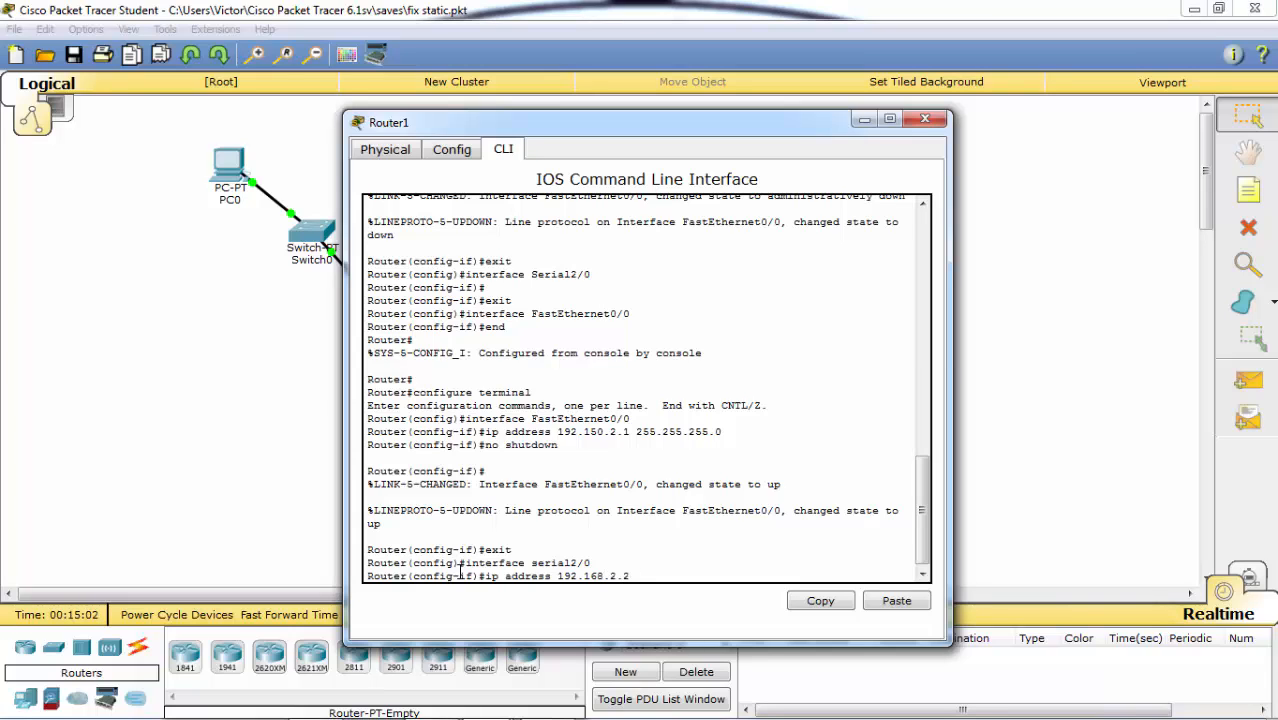
{"action": "type", "text": " 255.255.255.0"}
{"action": "key", "text": "Return"}
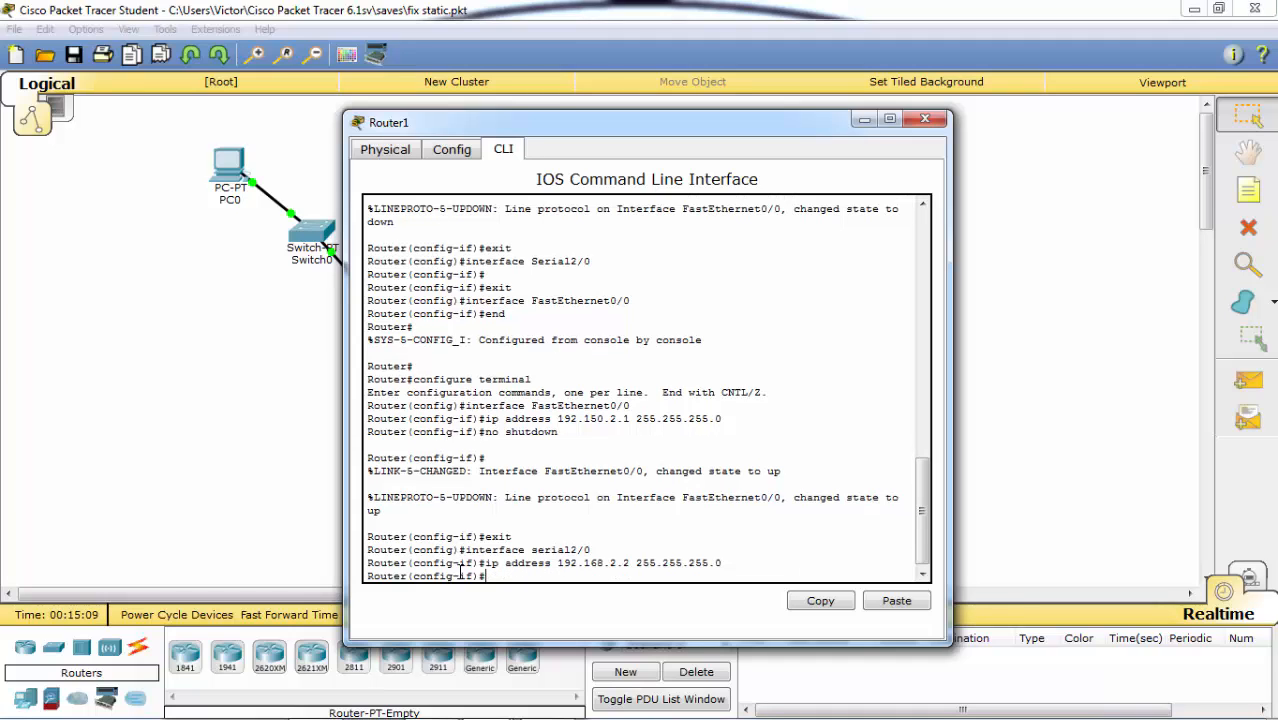
Enable Router1's serial2/0 interface with no shutdown and minimize the router's window
{"action": "type", "text": "no shutd"}
{"action": "type", "text": "o"}
{"action": "type", "text": "w"}
{"action": "type", "text": "n"}
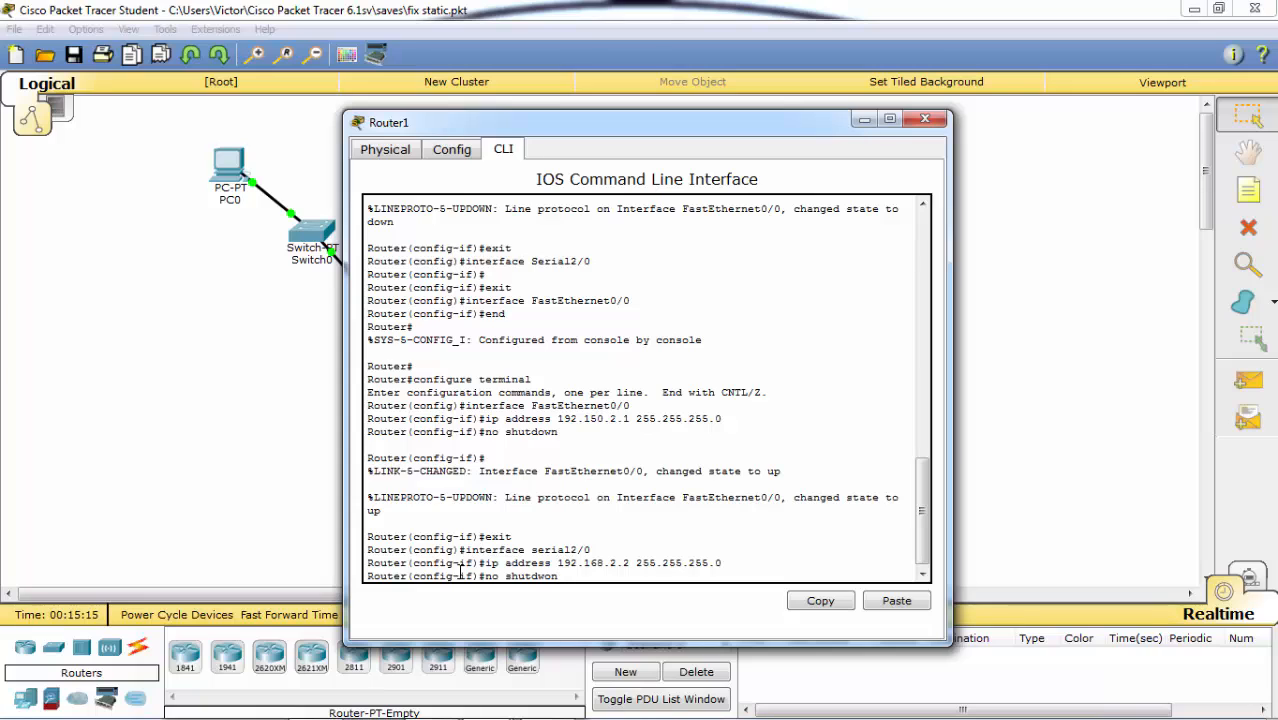
{"action": "key", "text": "BackSpace"}
{"action": "key", "text": "BackSpace"}
{"action": "key", "text": "BackSpace"}
{"action": "type", "text": "own"}
{"action": "key", "text": "Return"}
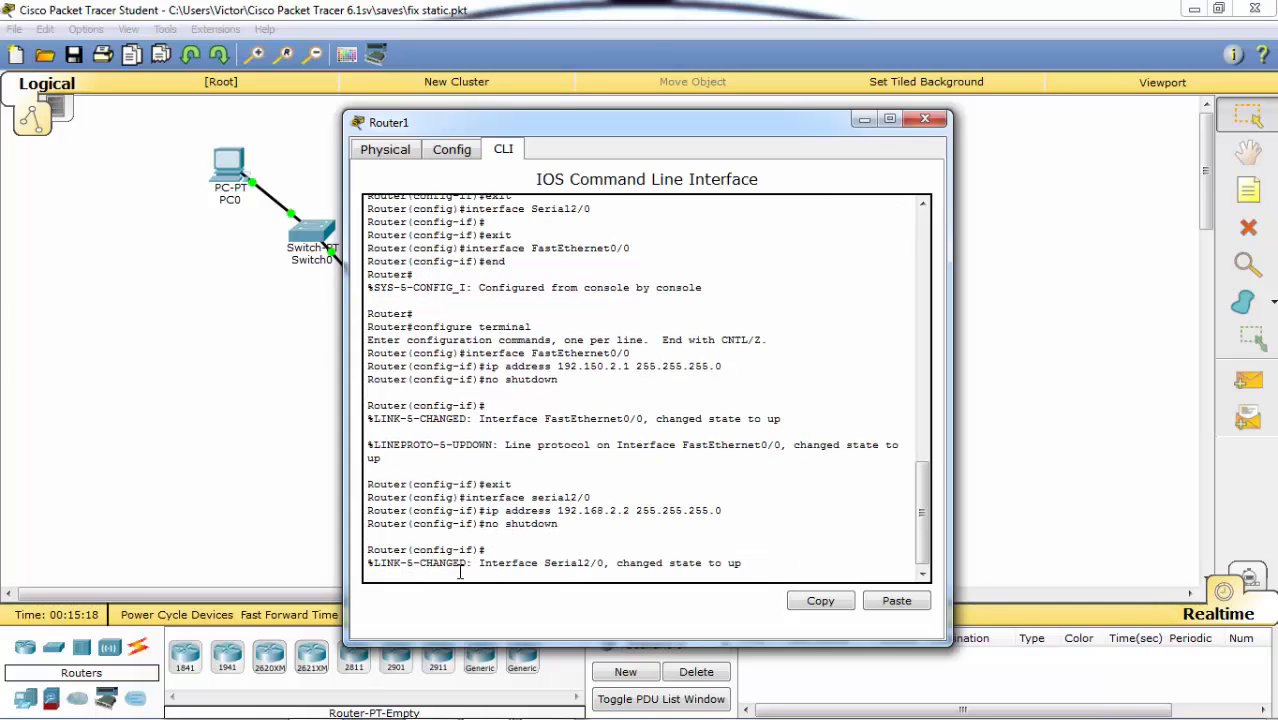
{"action": "left_click", "coordinate": [862, 121]}
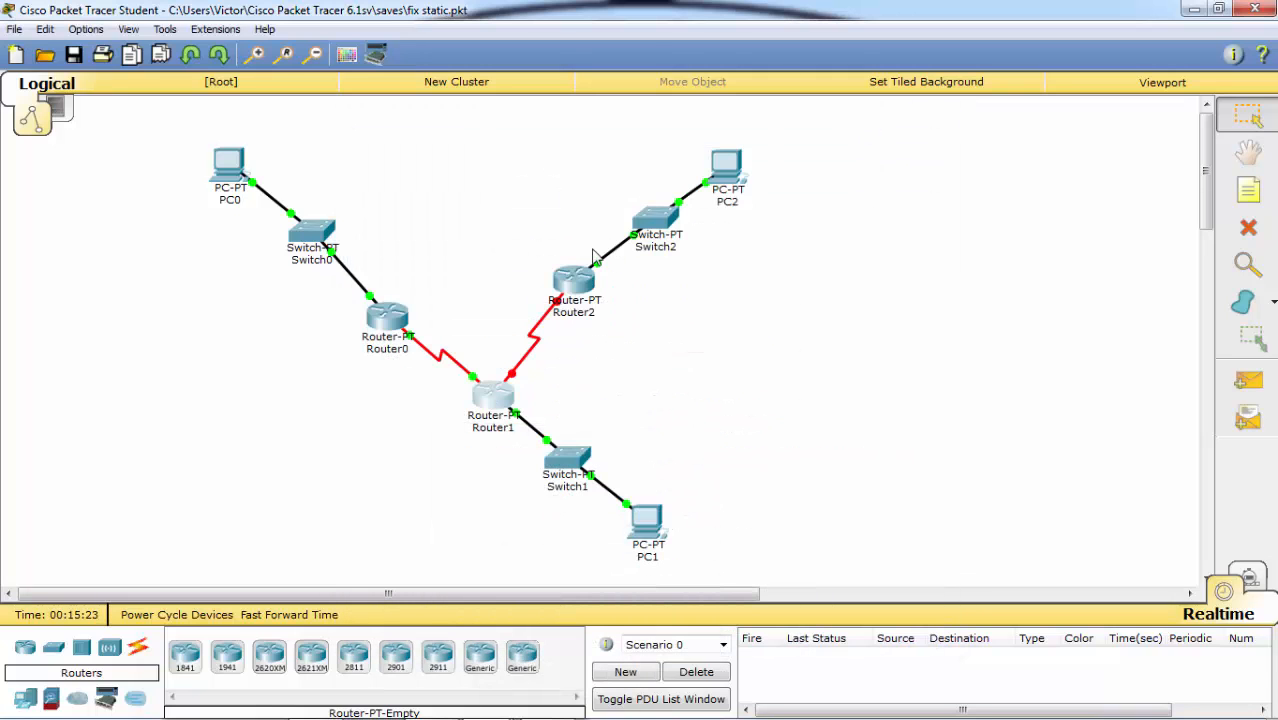
Open Router2's command line and exit interface mode to global configuration
{"action": "left_click", "coordinate": [582, 271]}
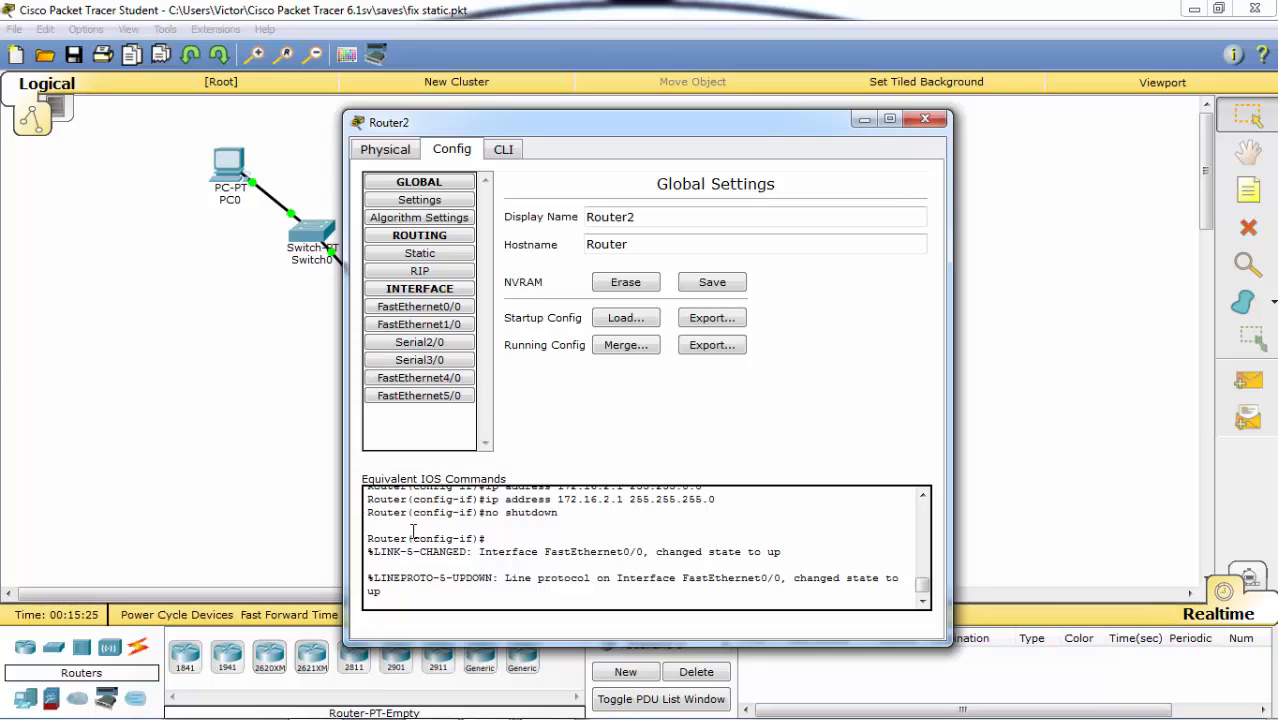
{"action": "left_click", "coordinate": [503, 149]}
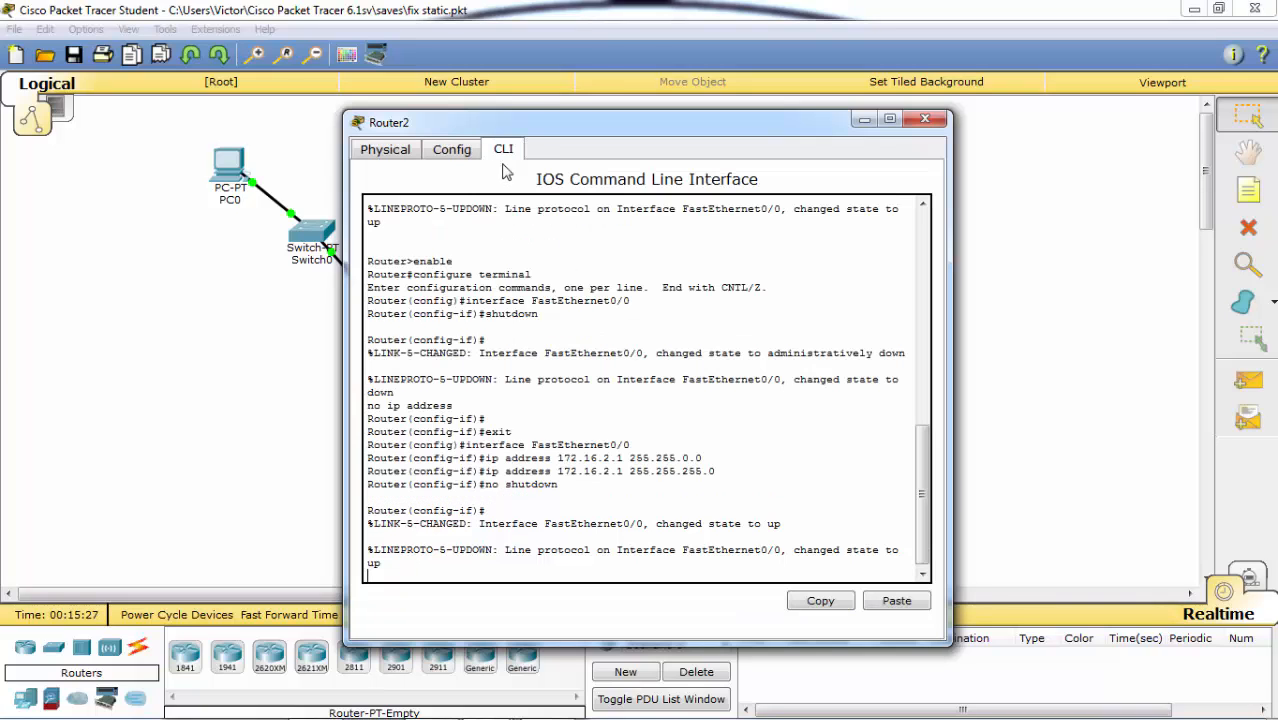
{"action": "key", "text": "Return"}
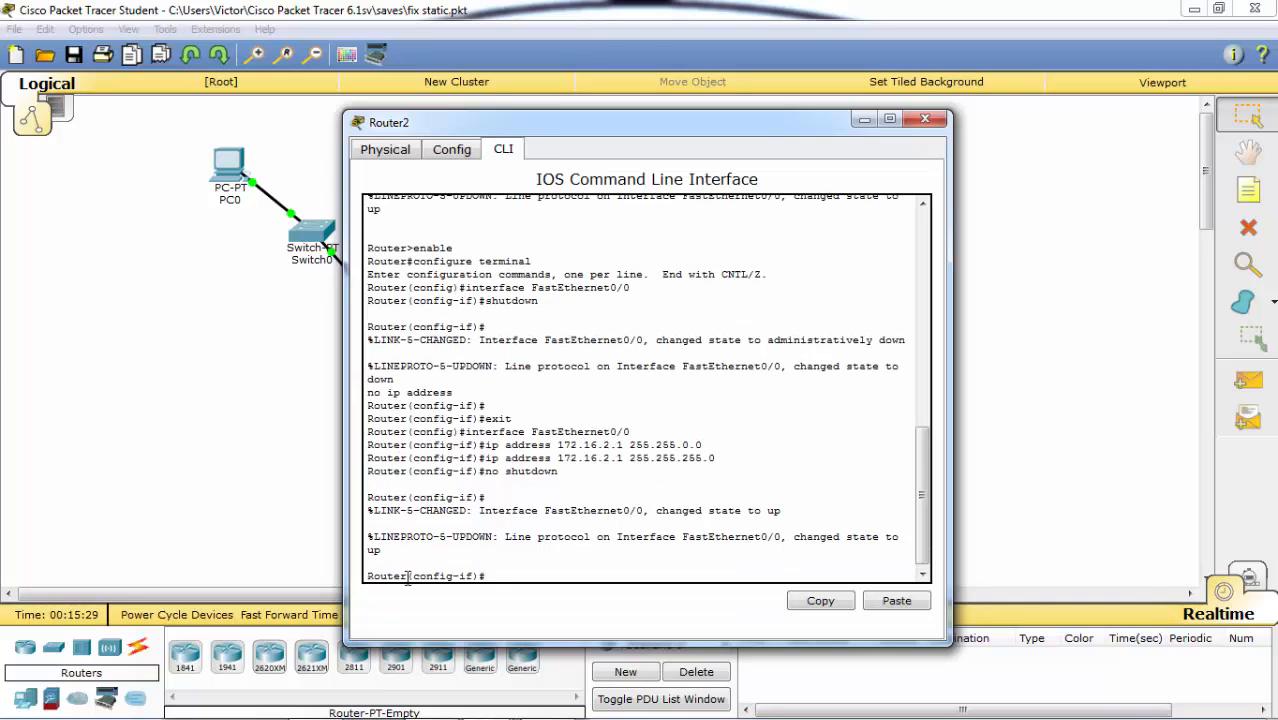
{"action": "type", "text": "exit"}
{"action": "key", "text": "Return"}
Enter configuration mode for interface serial2/0 on Router2
{"action": "type", "text": "in"}
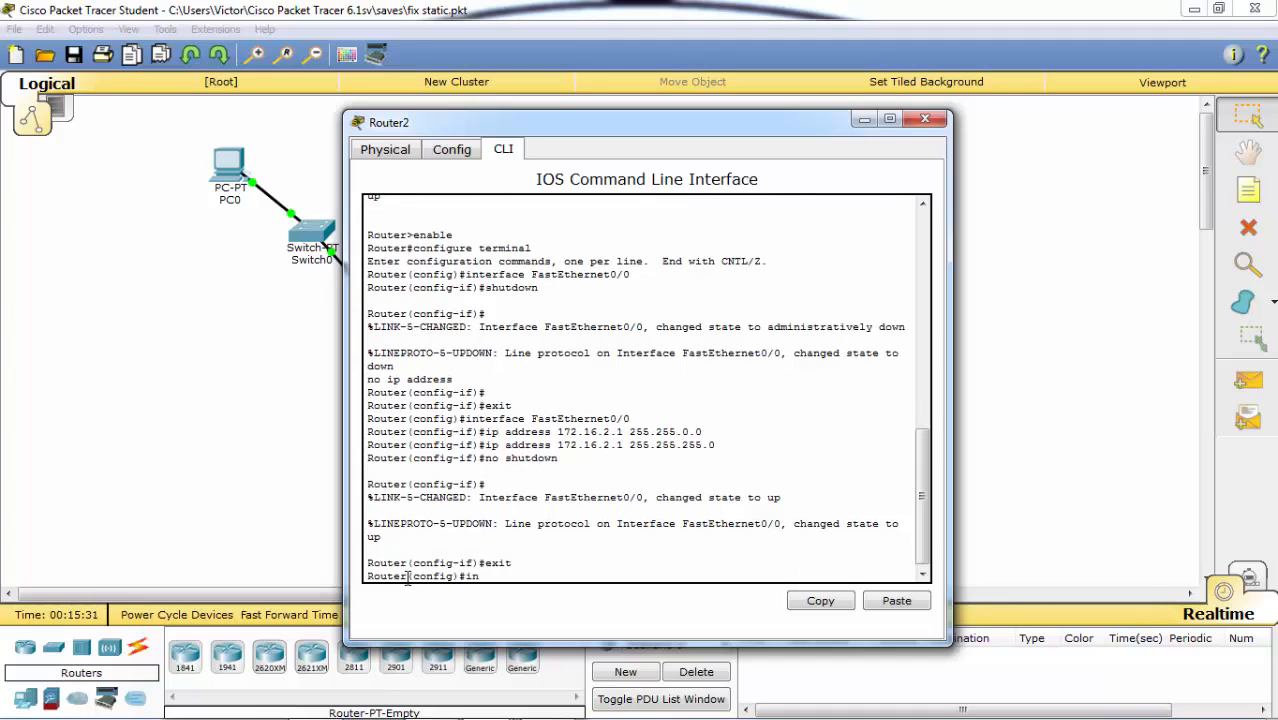
{"action": "type", "text": "terface serial"}
{"action": "left_click_drag", "start_coordinate": [743, 141], "coordinate": [774, 121]}
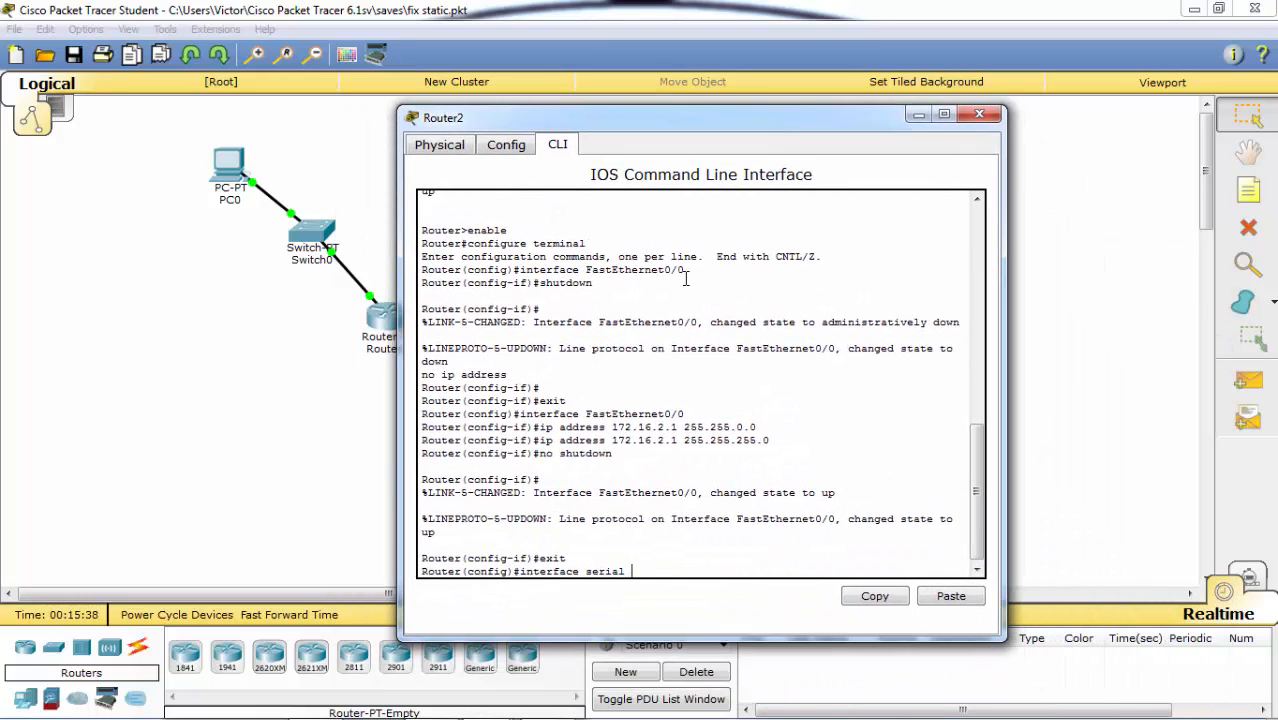
{"action": "type", "text": "2."}
{"action": "key", "text": "BackSpace"}
{"action": "key", "text": "BackSpace"}
{"action": "type", "text": "2."}
{"action": "type", "text": "/0"}
{"action": "key", "text": "Return"}
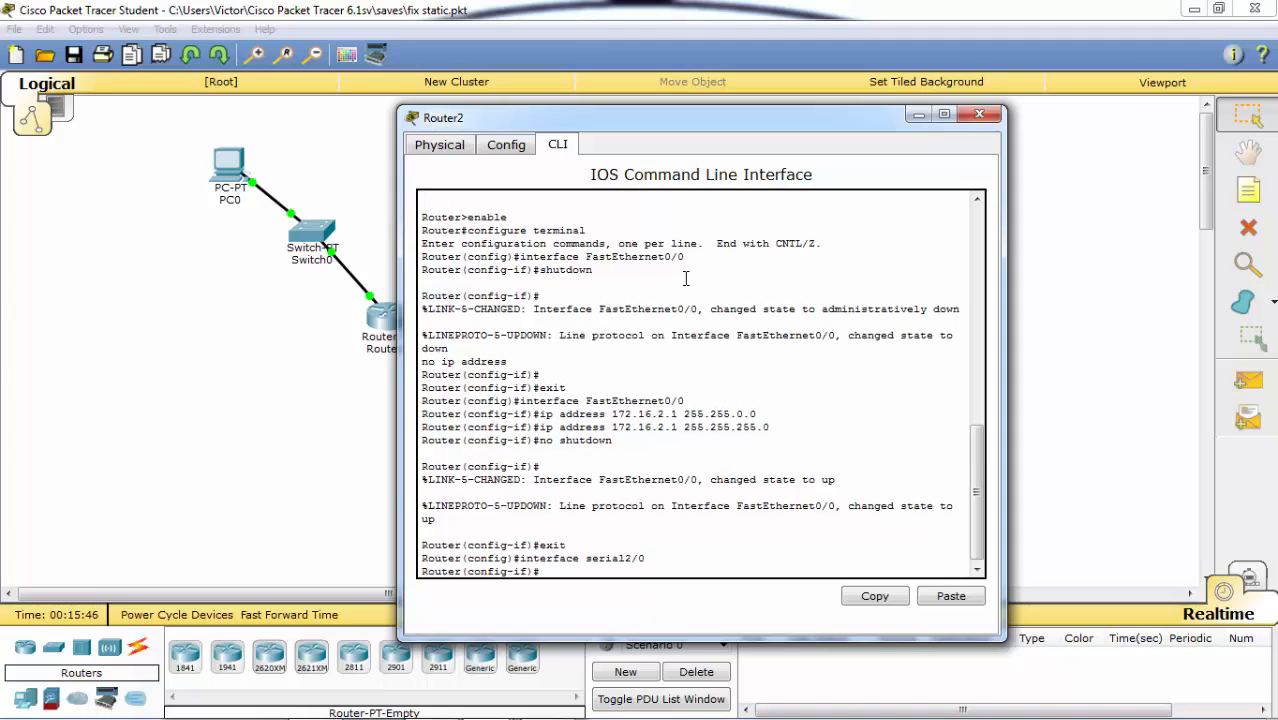
Assign IP address 192.168.3.2 with mask 255.255.255.0 to Router2's serial2/0 interface
{"action": "type", "text": "ip address 192.168.3.2"}
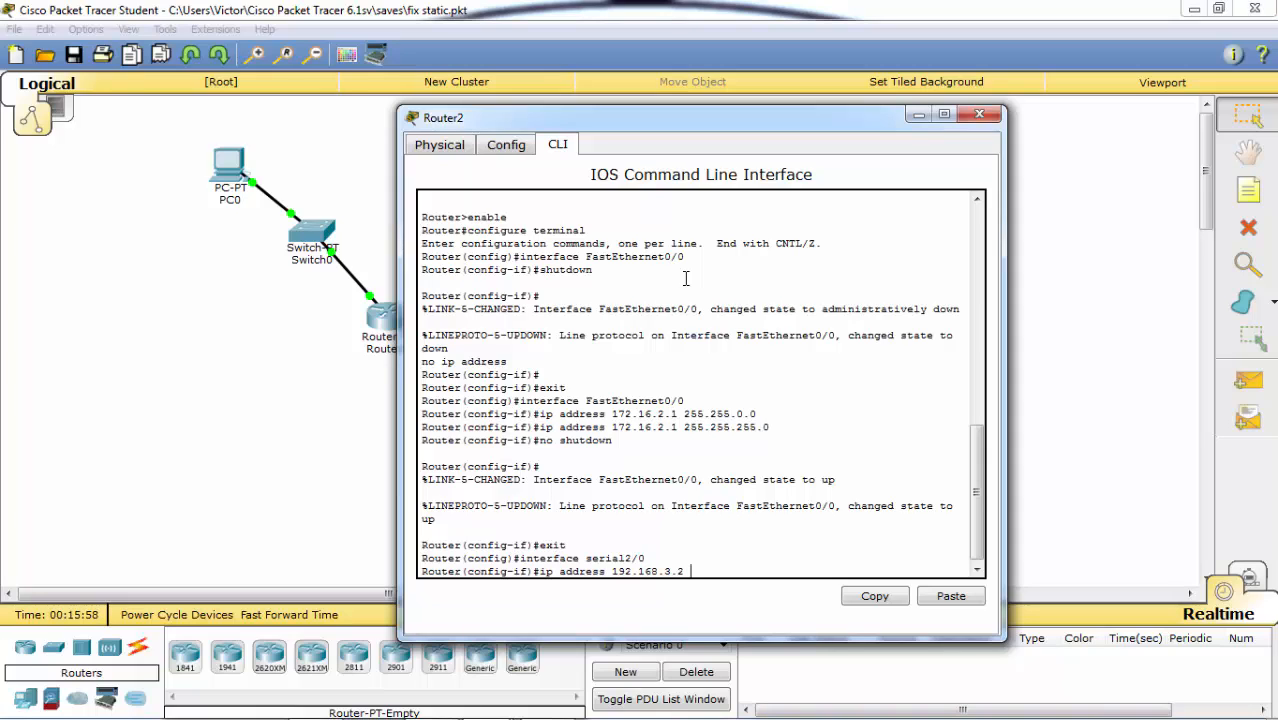
{"action": "type", "text": " 255.255.255.0"}
{"action": "key", "text": "Return"}
Enable Router2's serial2/0 interface with no shutdown and minimize the router's window
{"action": "type", "text": "no"}
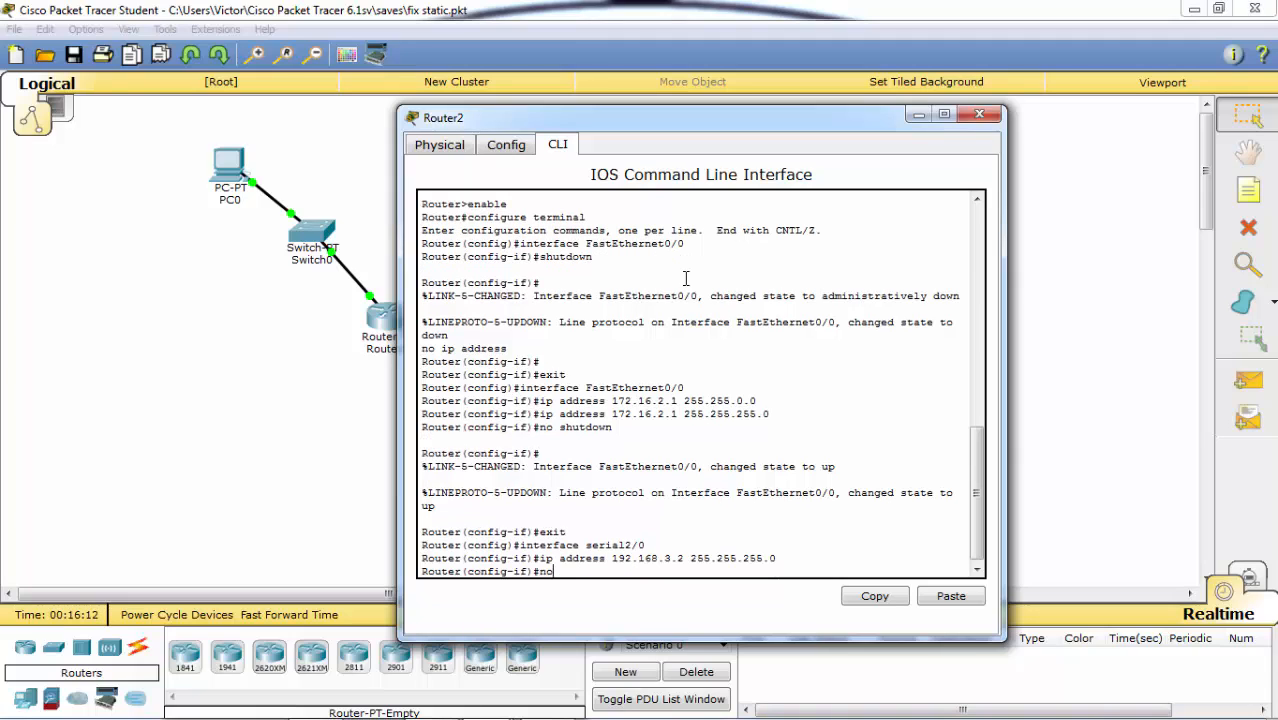
{"action": "type", "text": " shutdown"}
{"action": "key", "text": "Return"}
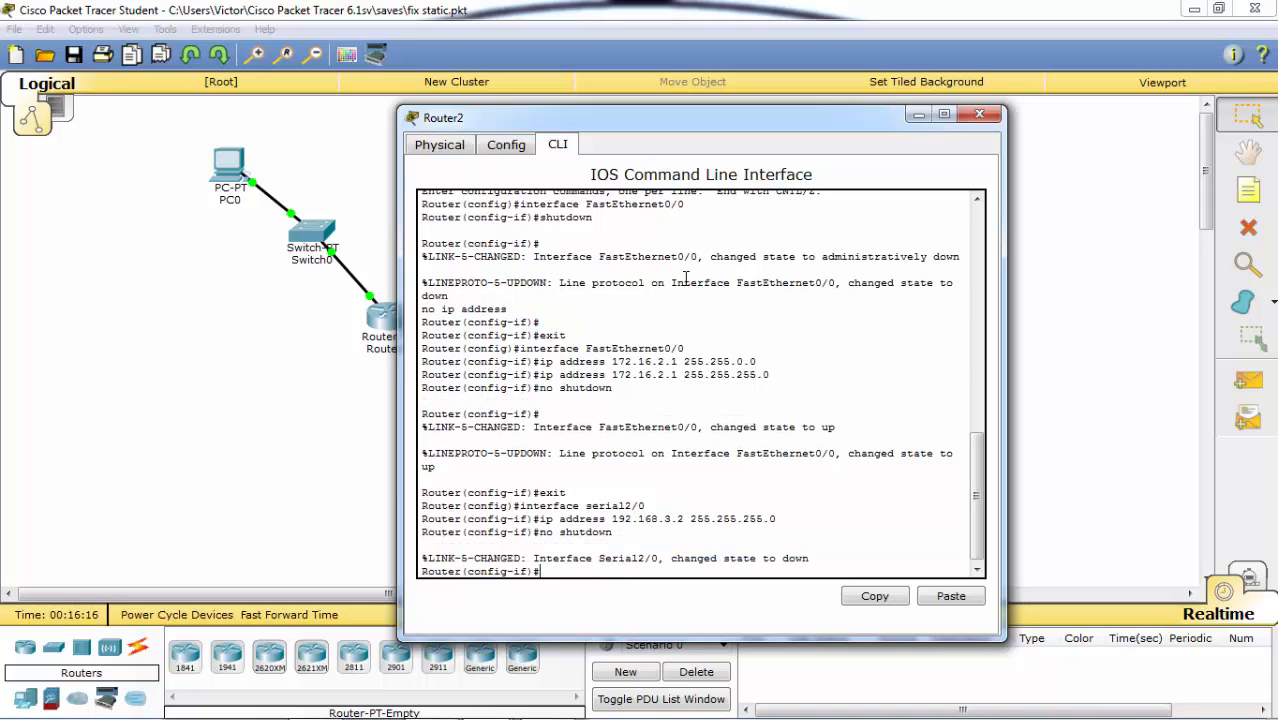
{"action": "left_click", "coordinate": [919, 115]}
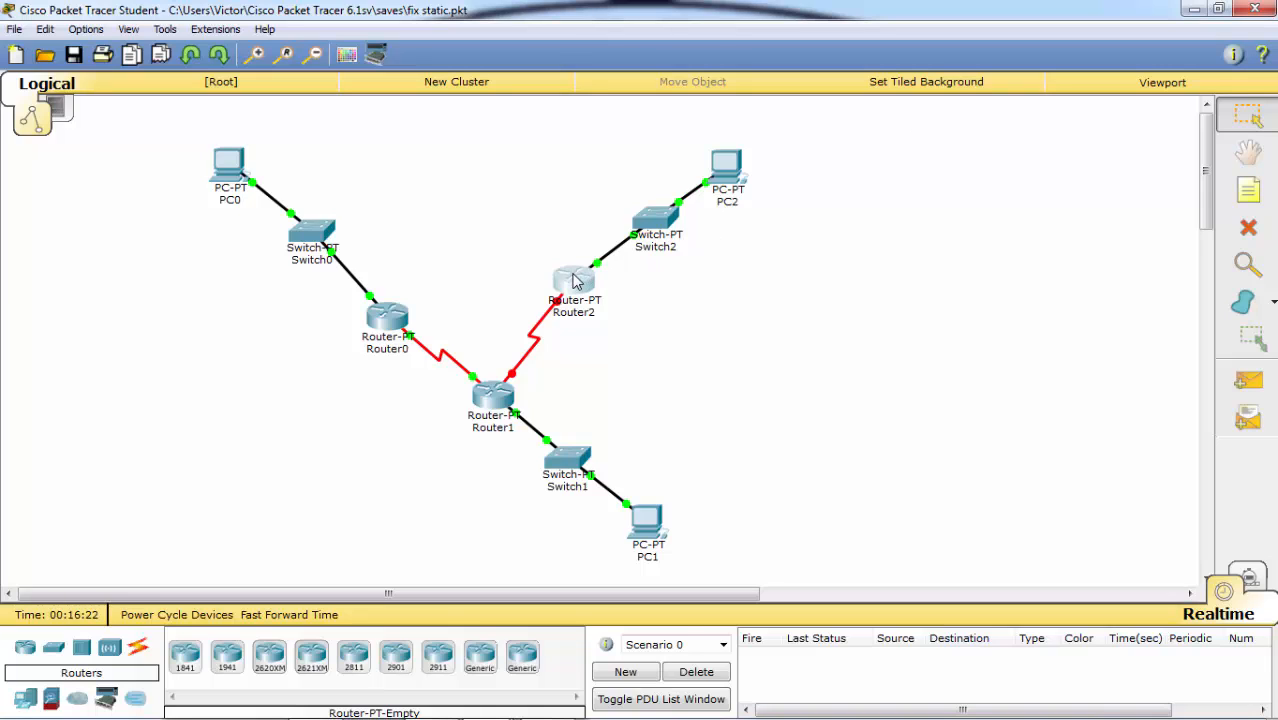
Check the port summaries of Router0 and Router1 and reopen Router2's command line
{"action": "mouse_move", "coordinate": [575, 283]}
{"action": "mouse_move", "coordinate": [400, 322]}
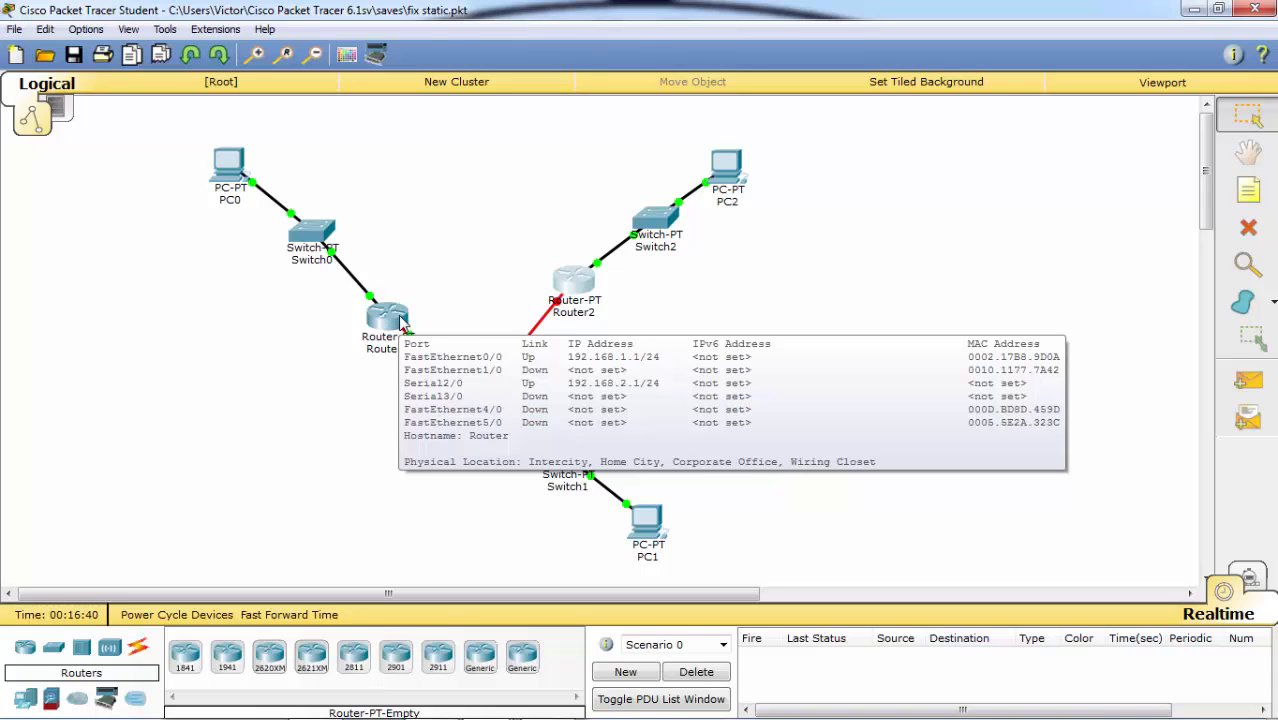
{"action": "mouse_move", "coordinate": [504, 400]}
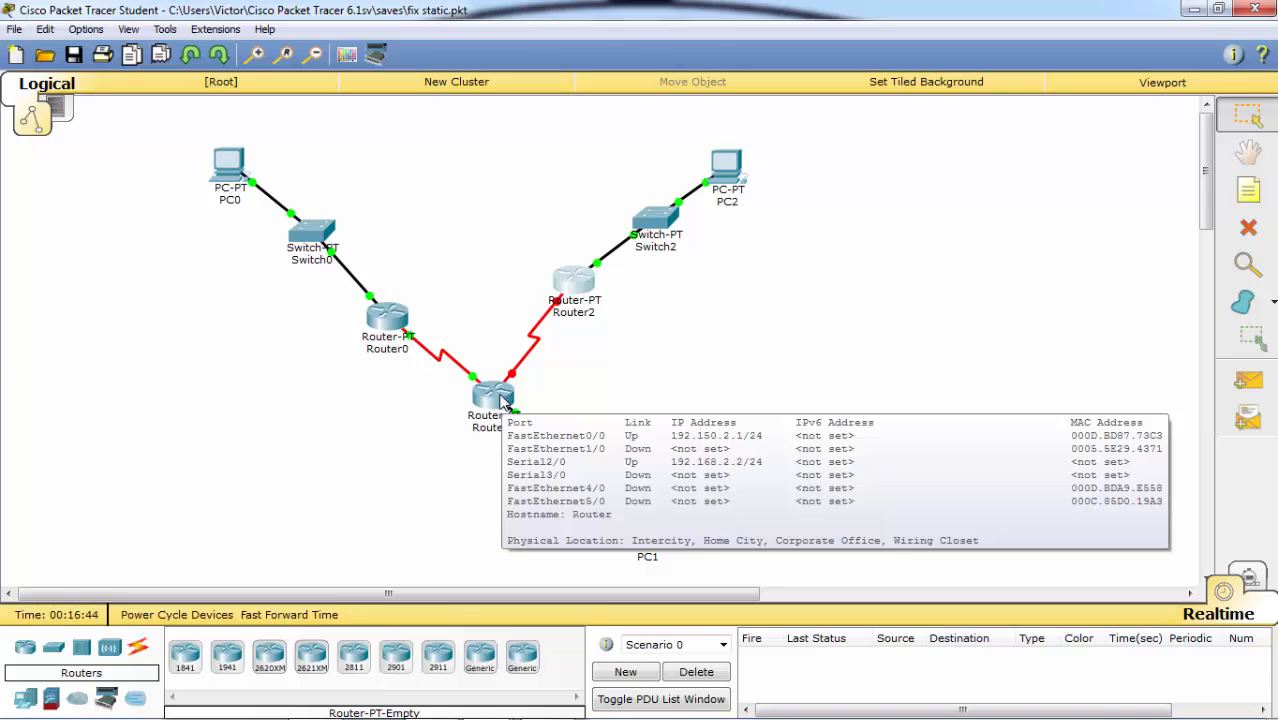
{"action": "left_click", "coordinate": [566, 292]}
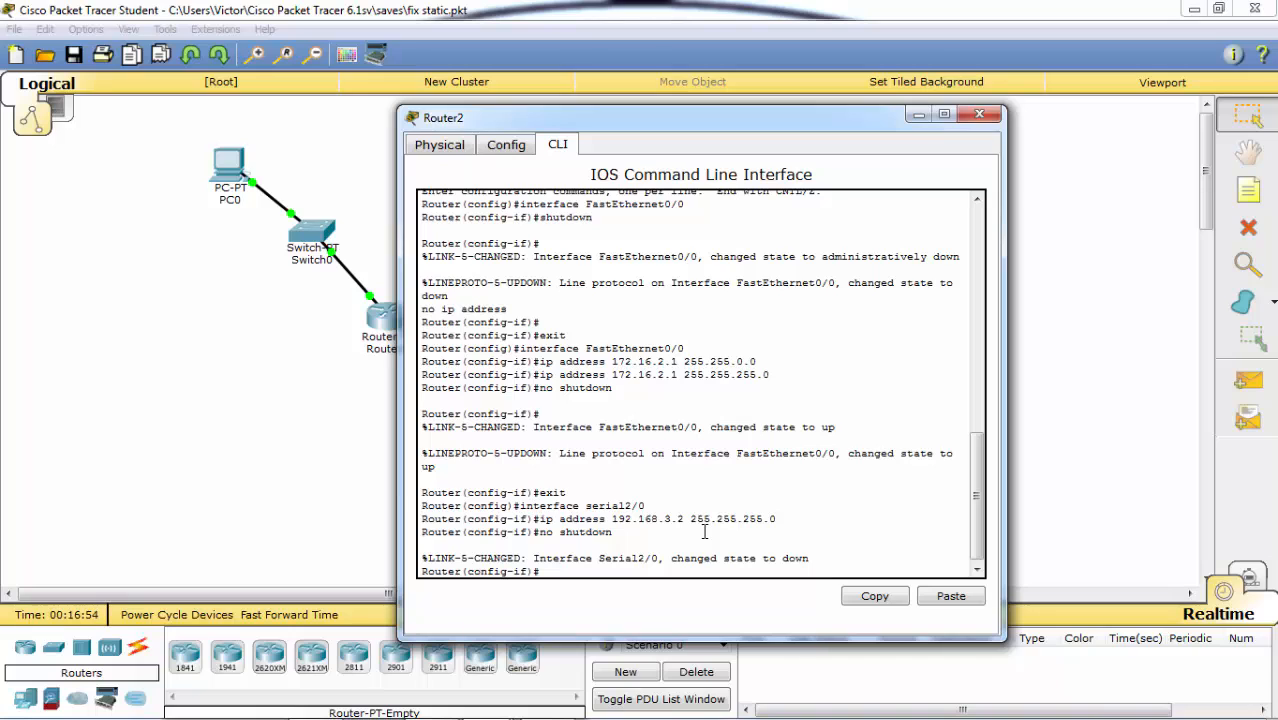
{"action": "mouse_move", "coordinate": [930, 700]}
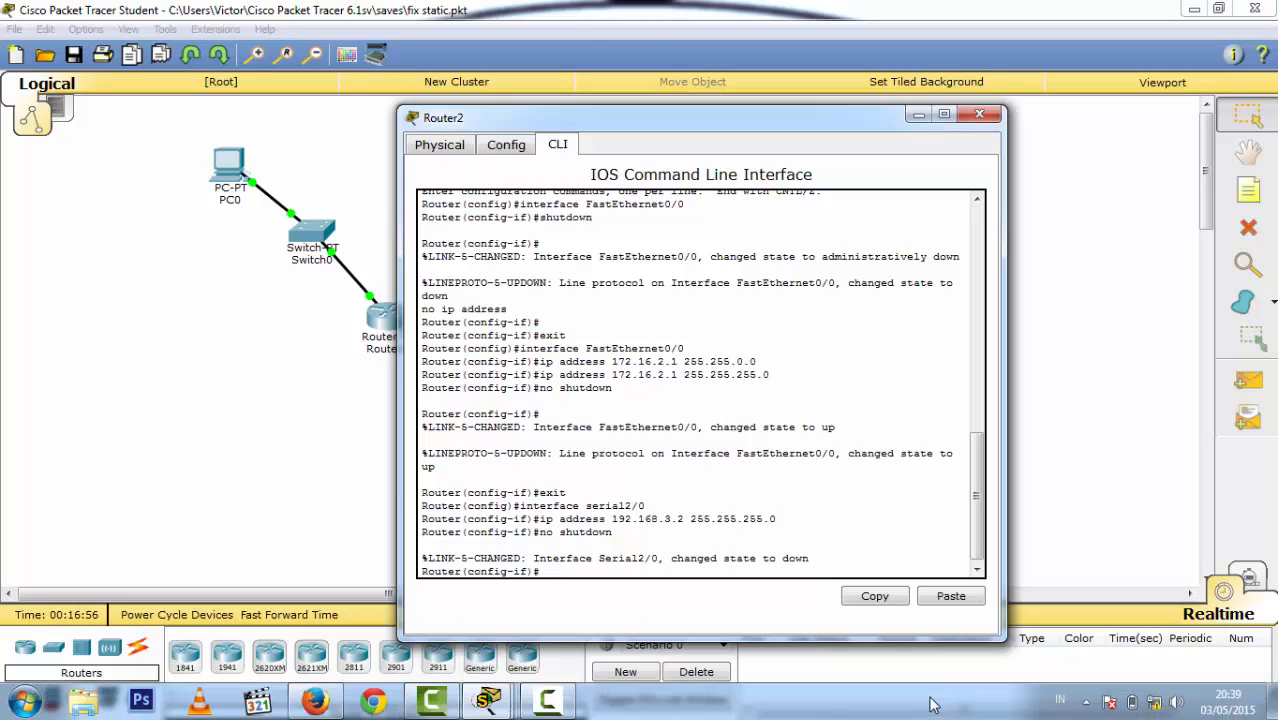
{"action": "left_click", "coordinate": [552, 701]}
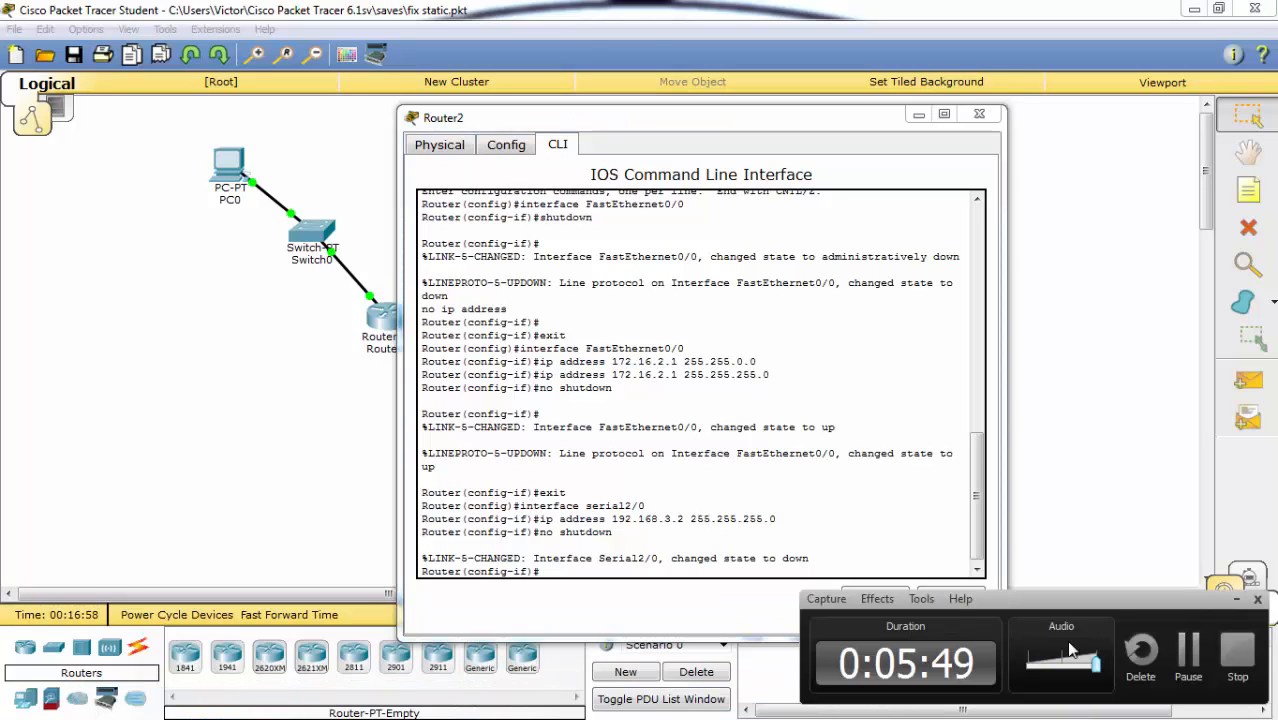
{"action": "left_click", "coordinate": [1190, 660]}
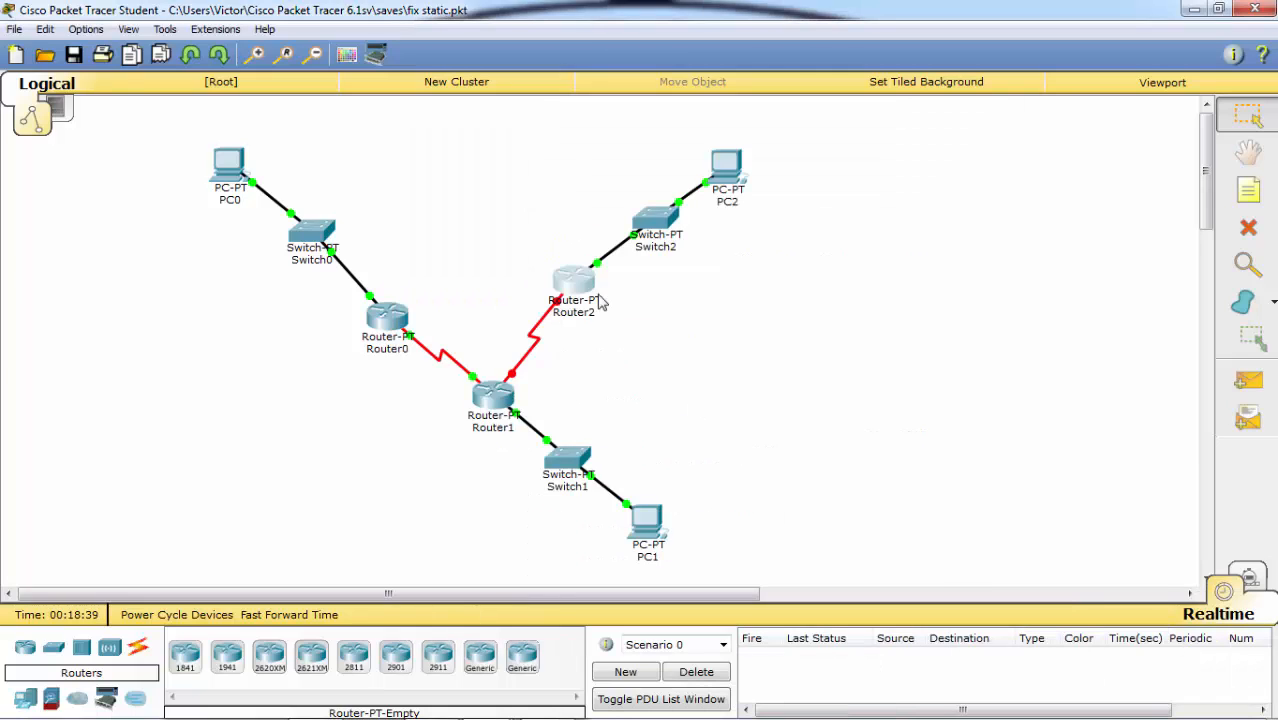
Reopen Router1's command line and exit interface mode to global configuration
{"action": "mouse_move", "coordinate": [575, 286]}
{"action": "mouse_move", "coordinate": [512, 378]}
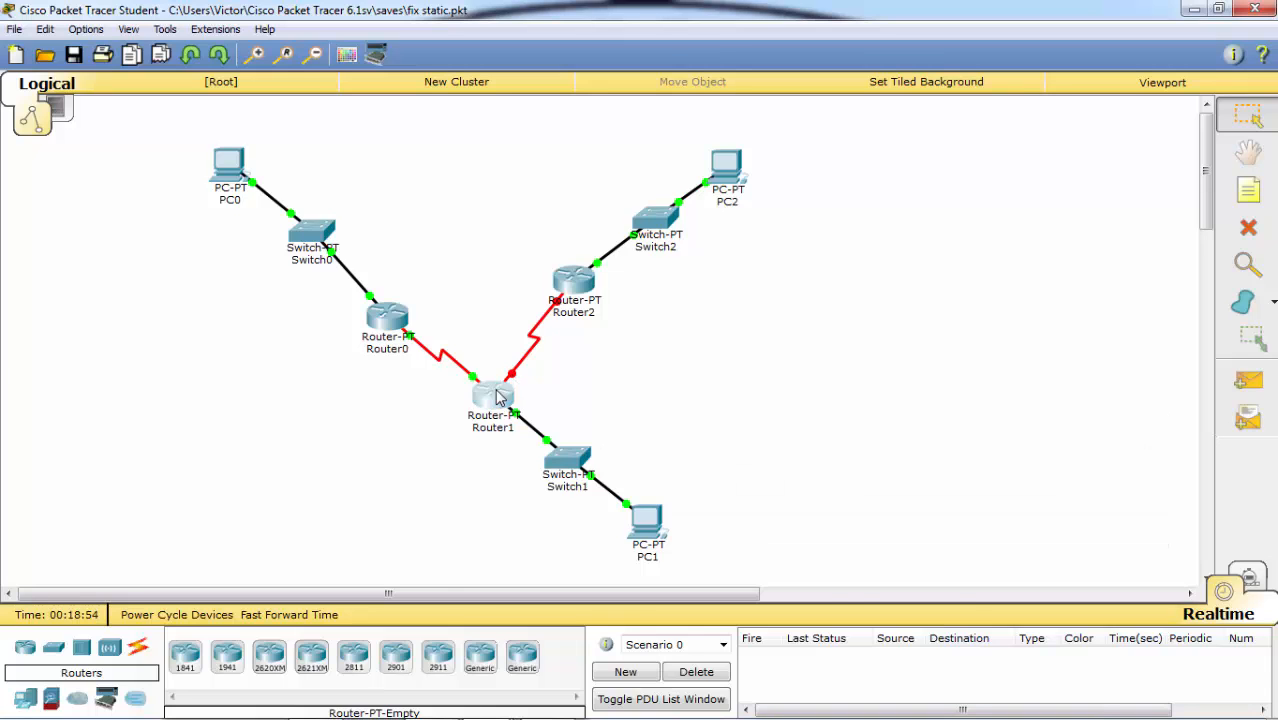
{"action": "left_click", "coordinate": [495, 388]}
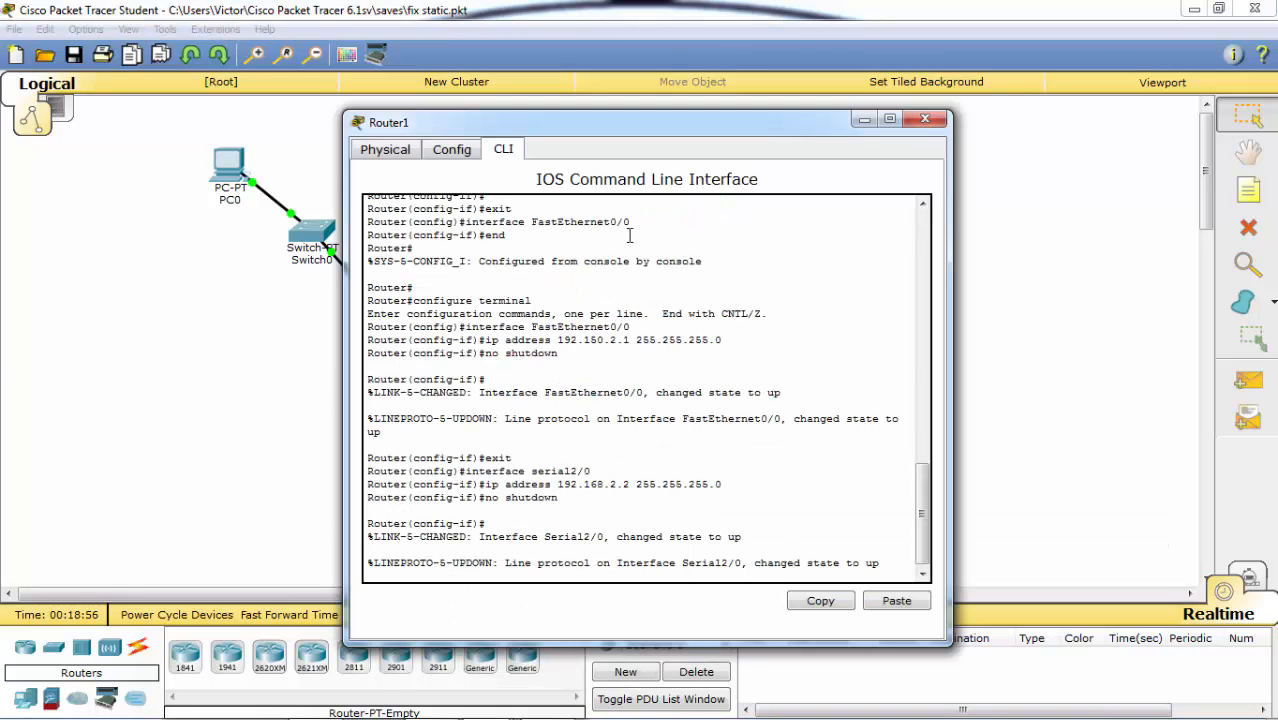
{"action": "left_click", "coordinate": [530, 578]}
{"action": "key", "text": "Return"}
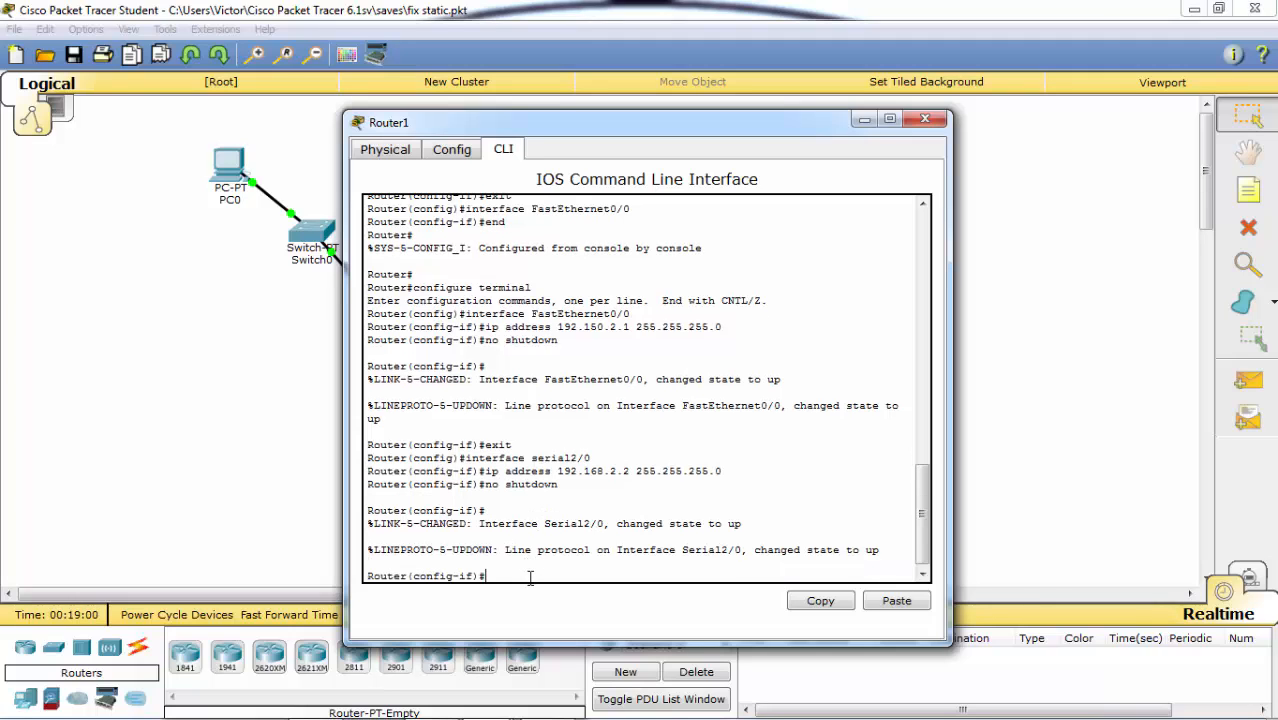
{"action": "type", "text": "exit"}
{"action": "key", "text": "Return"}
Enter configuration mode for interface serial3/0 on Router1
{"action": "type", "text": "inter"}
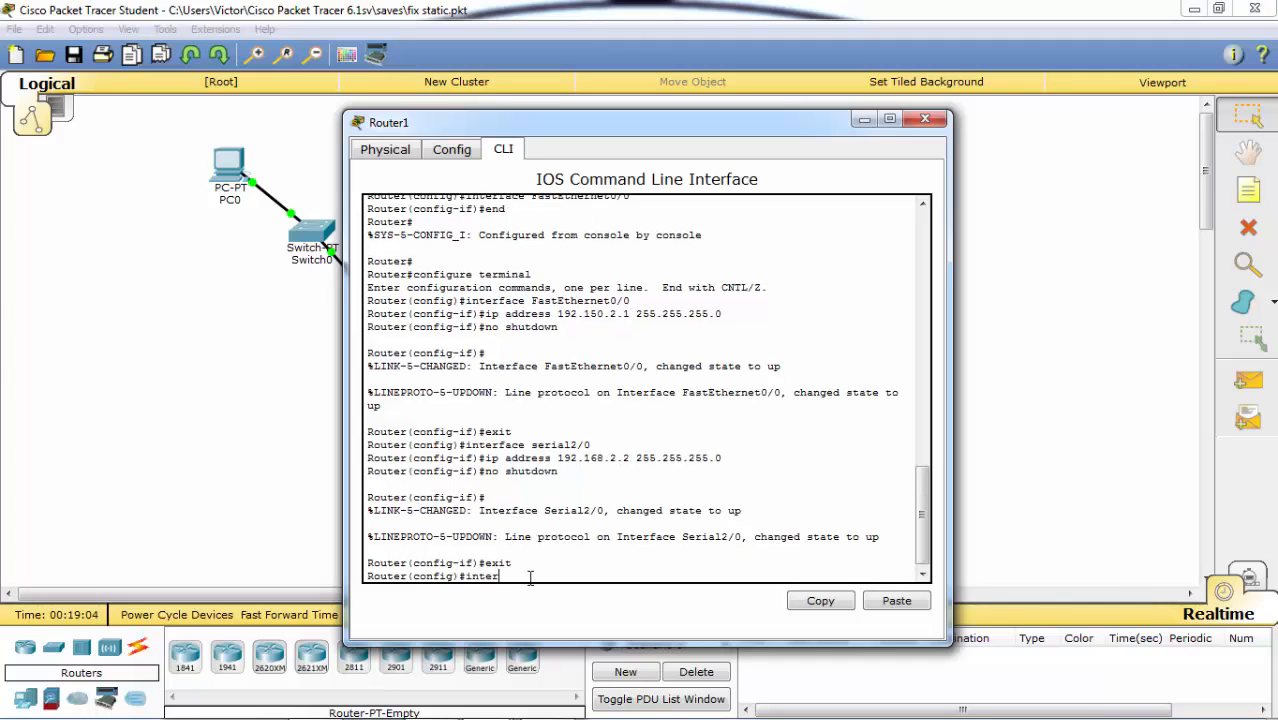
{"action": "type", "text": "face serial3/0"}
{"action": "key", "text": "Return"}
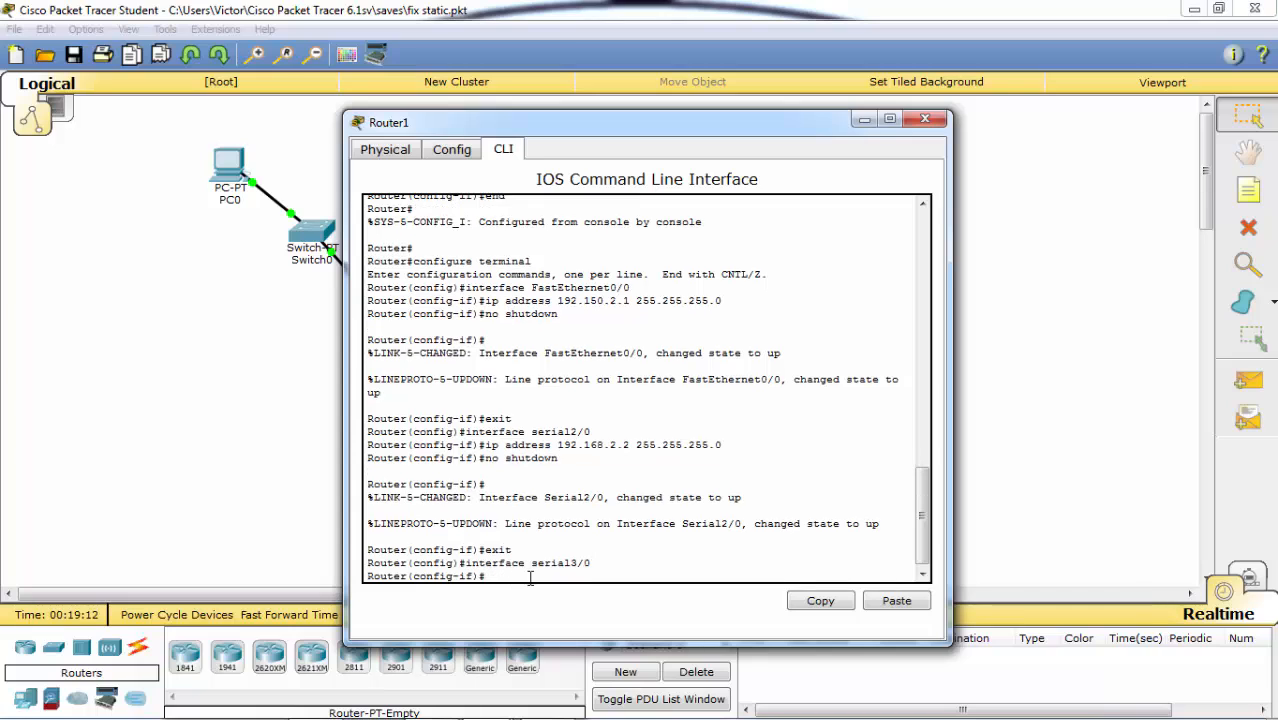
Assign IP address 192.168.3.1 with mask 255.255.255.0 to Router1's serial3/0 interface
{"action": "type", "text": "ip address 1"}
{"action": "key", "text": "Left"}
{"action": "key", "text": "Left"}
{"action": "key", "text": "Left"}
{"action": "key", "text": "Left"}
{"action": "type", "text": "dress 192.168."}
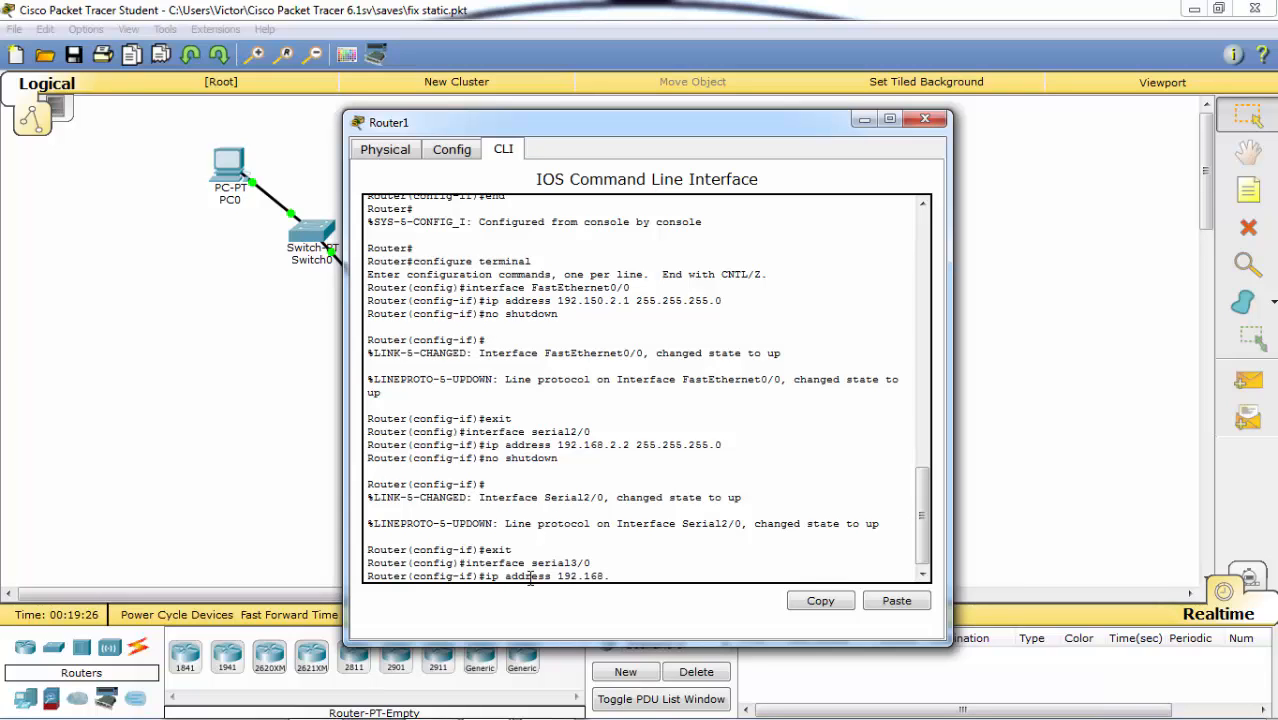
{"action": "type", "text": "3.1 255.255.255.0"}
{"action": "key", "text": "Return"}
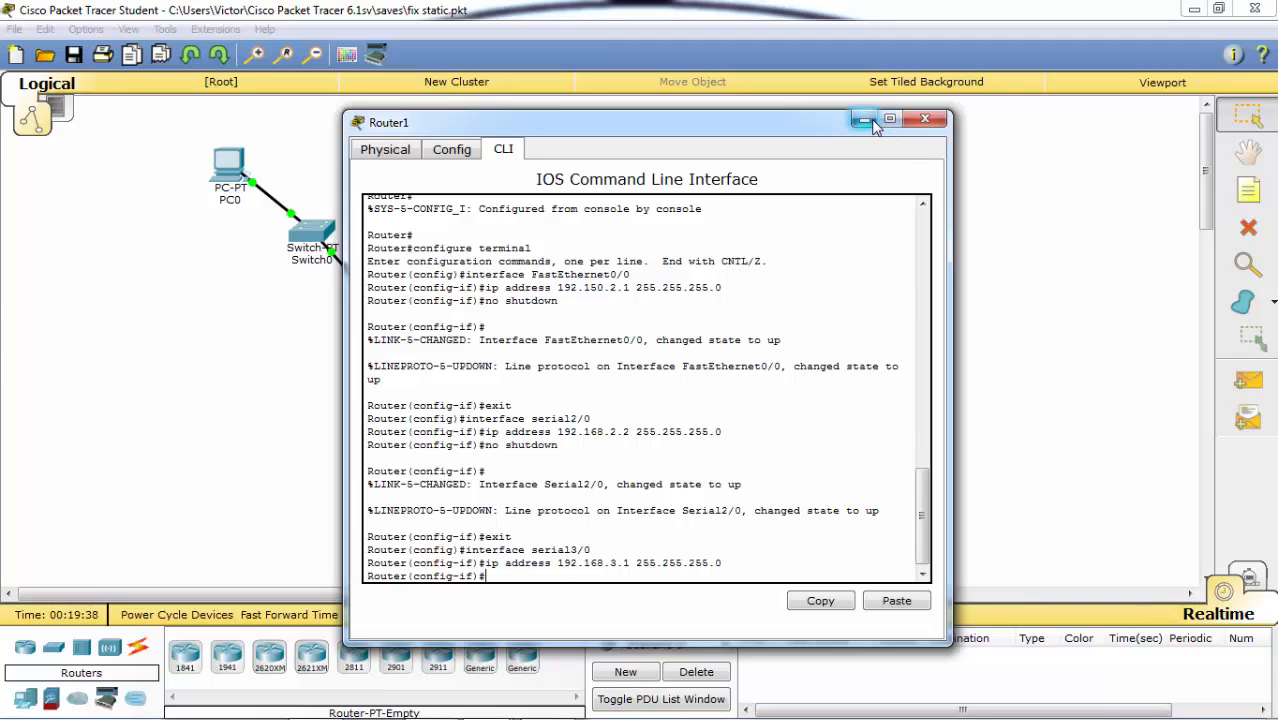
Enable Router1's serial3/0 interface with no shutdown and minimize the router's window
{"action": "type", "text": "no sh"}
{"action": "type", "text": "down"}
{"action": "left_click", "coordinate": [866, 120]}
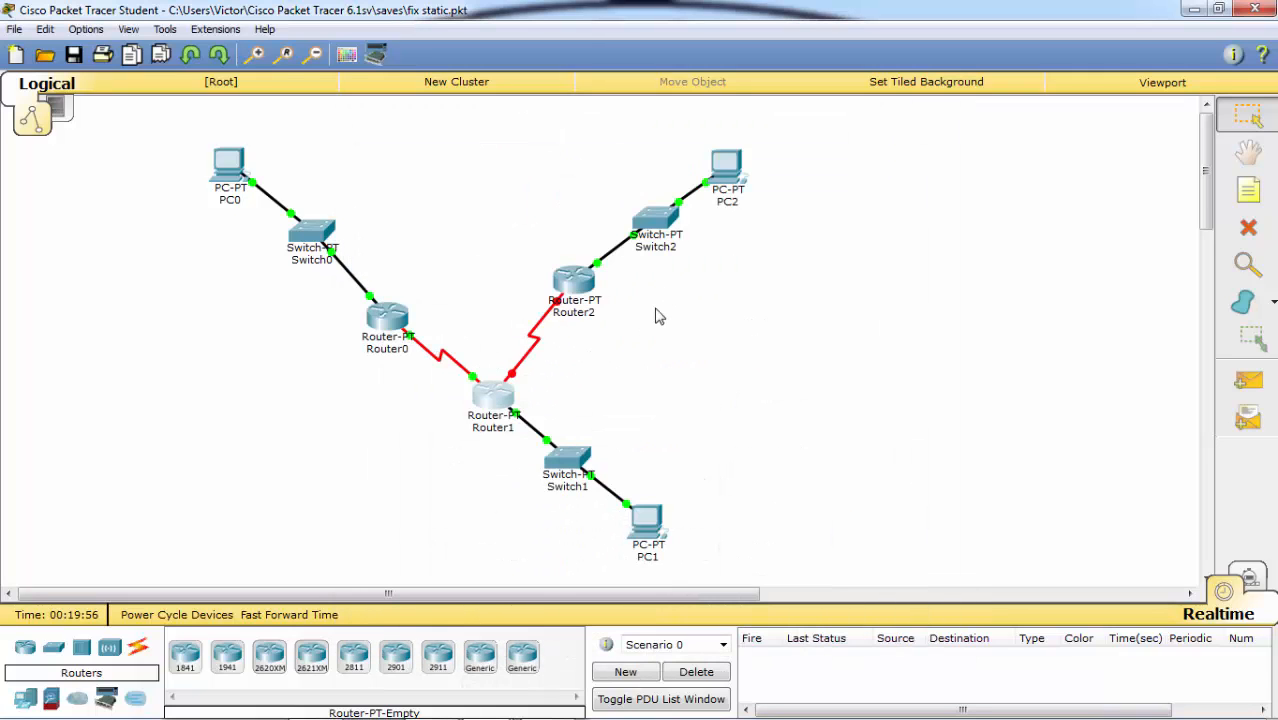
{"action": "mouse_move", "coordinate": [503, 398]}
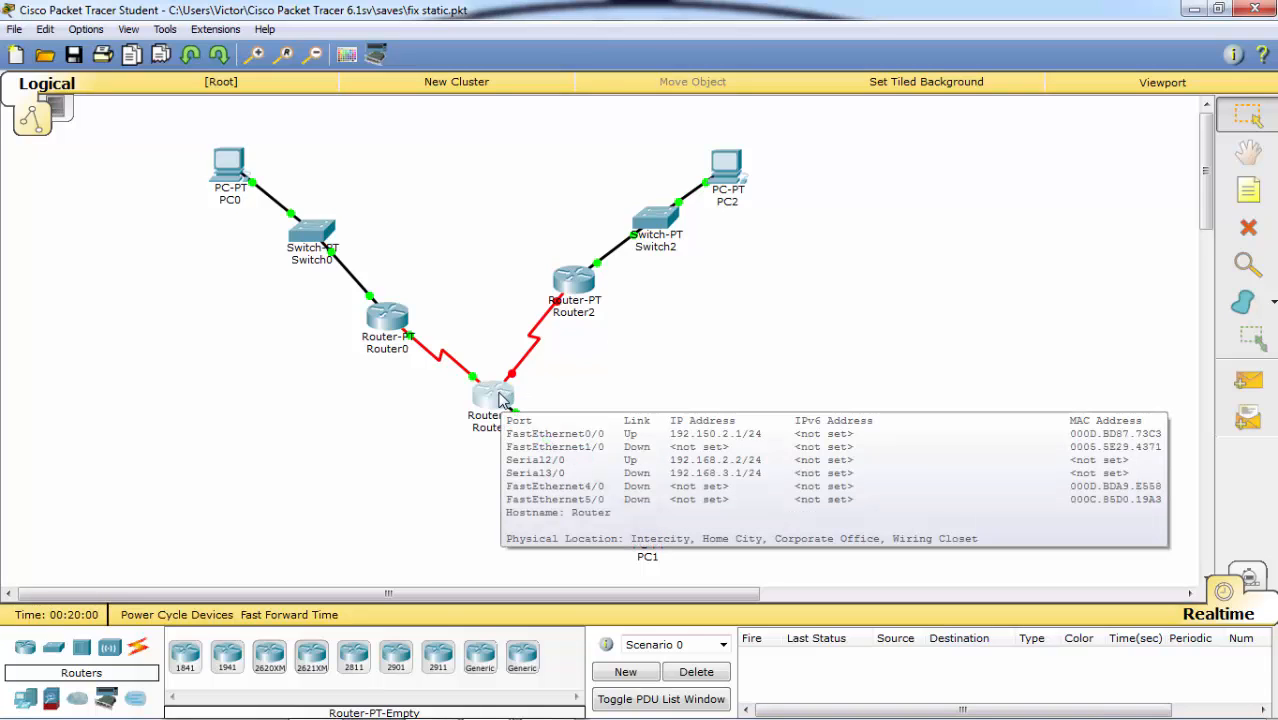
{"action": "left_click", "coordinate": [503, 398]}
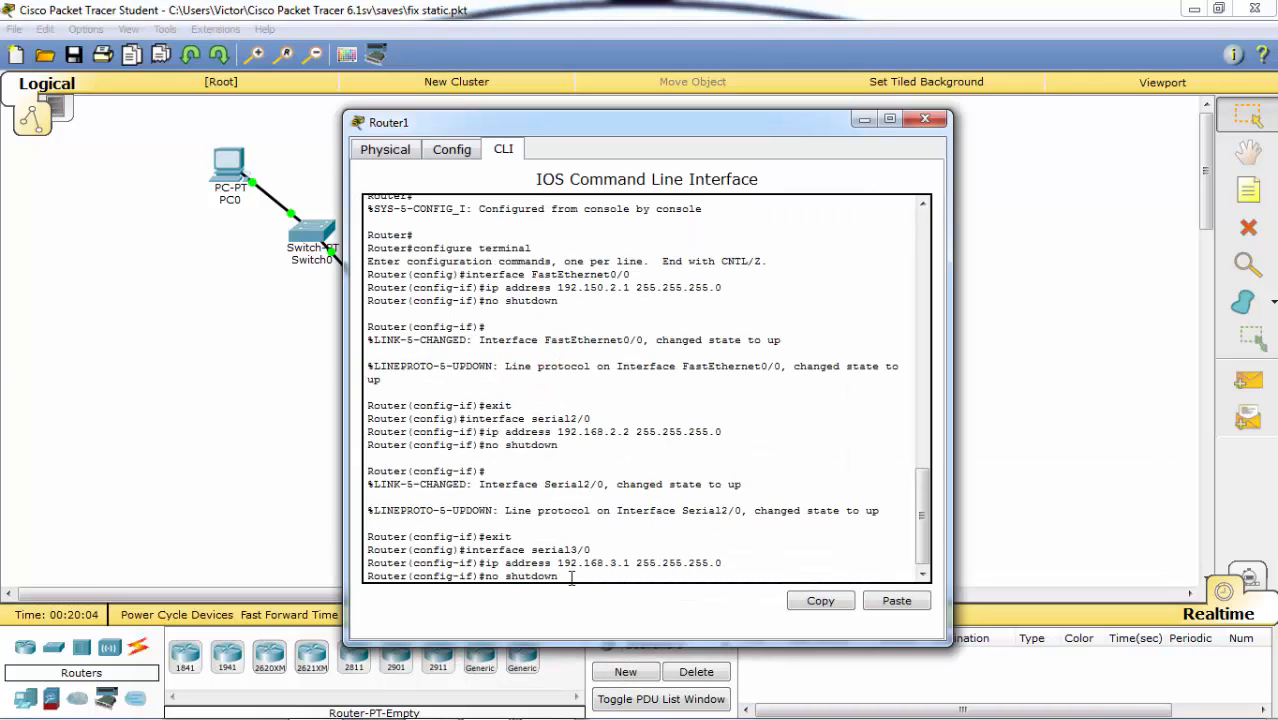
{"action": "key", "text": "Return"}
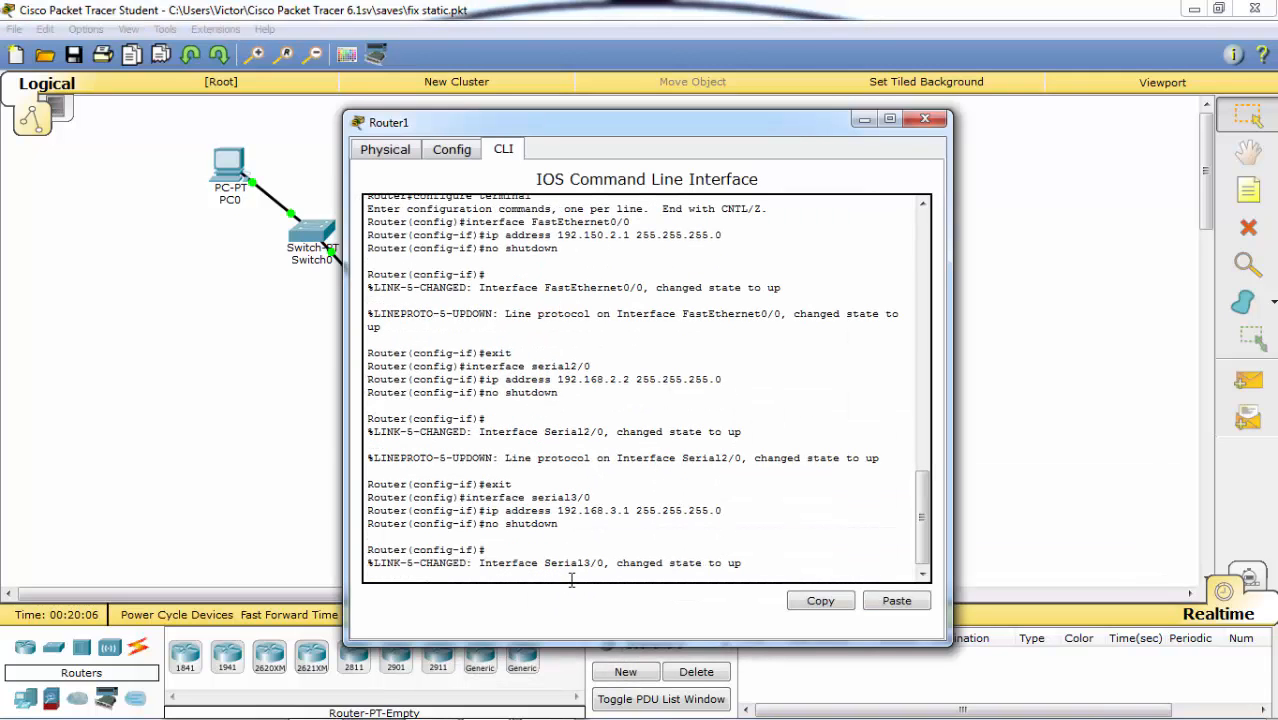
{"action": "left_click", "coordinate": [865, 121]}
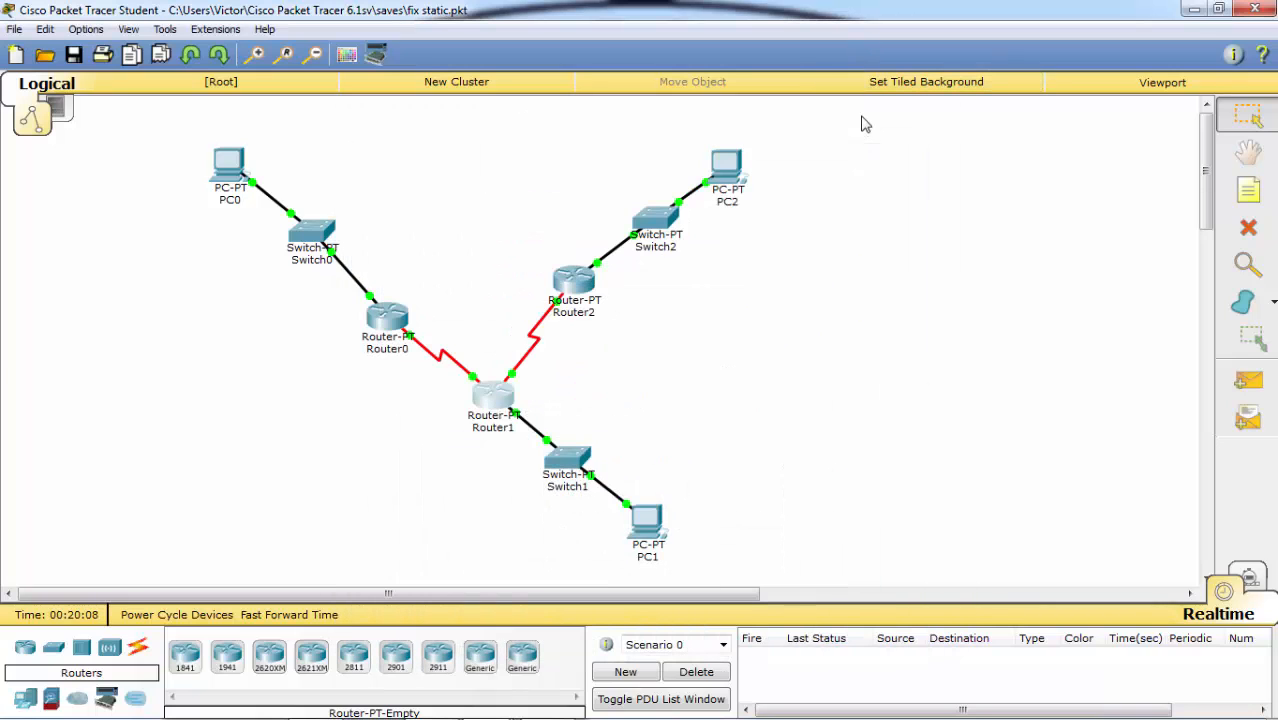
Review the routers in the topology and the commands entered on Router0, and minimize its window
{"action": "mouse_move", "coordinate": [563, 287]}
{"action": "mouse_move", "coordinate": [487, 404]}
{"action": "left_click", "coordinate": [392, 323]}
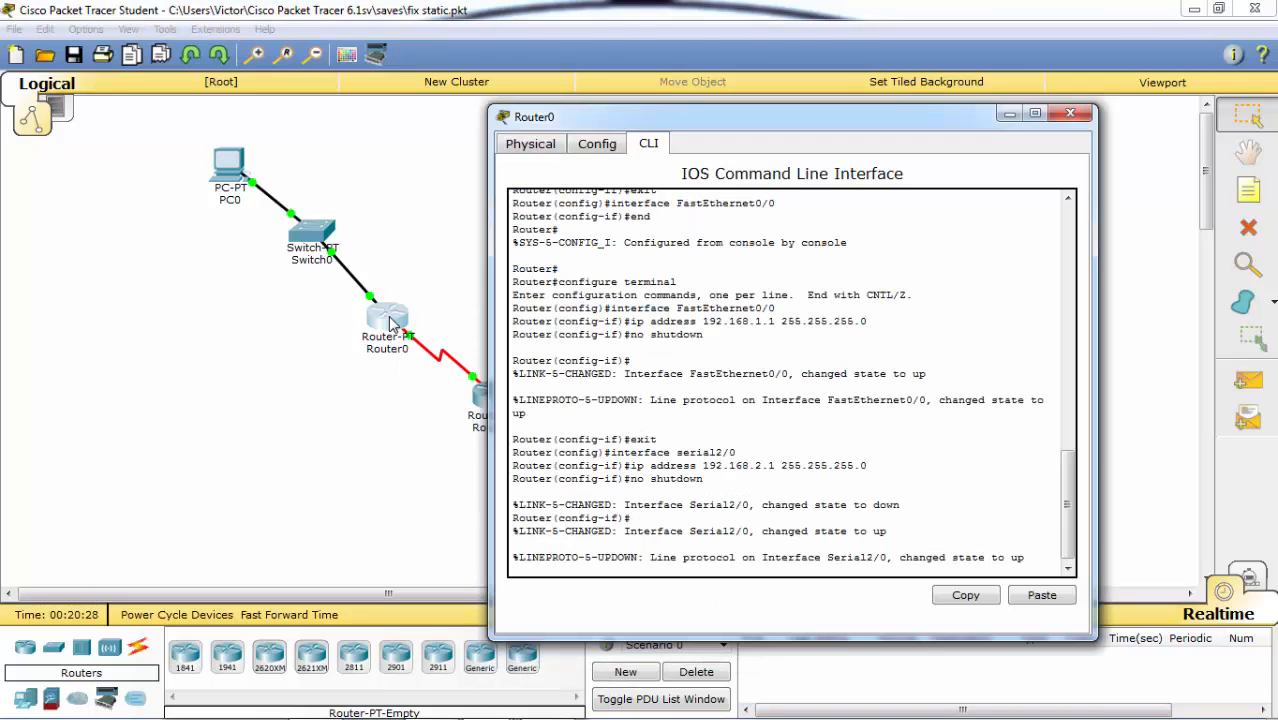
{"action": "left_click", "coordinate": [1007, 117]}
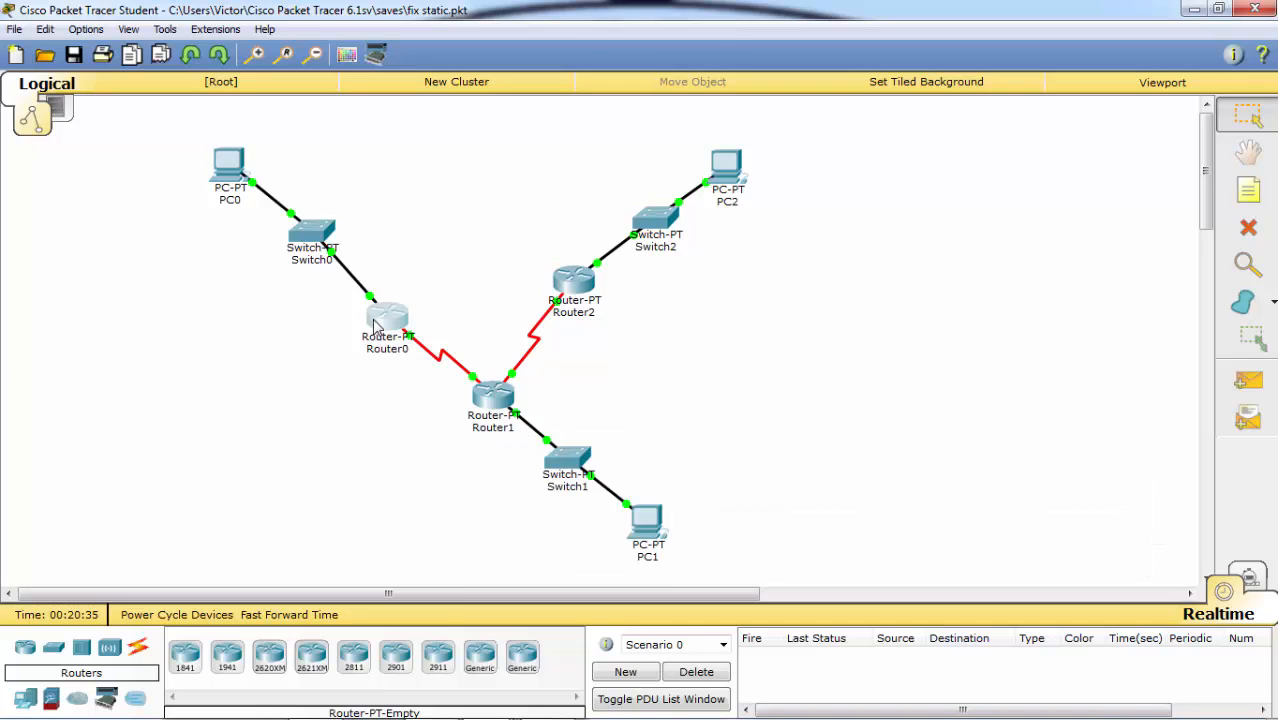
{"action": "mouse_move", "coordinate": [378, 326]}
Inspect PC1's gateway and FastEthernet0 IP configuration and close its window
{"action": "left_click", "coordinate": [645, 518]}
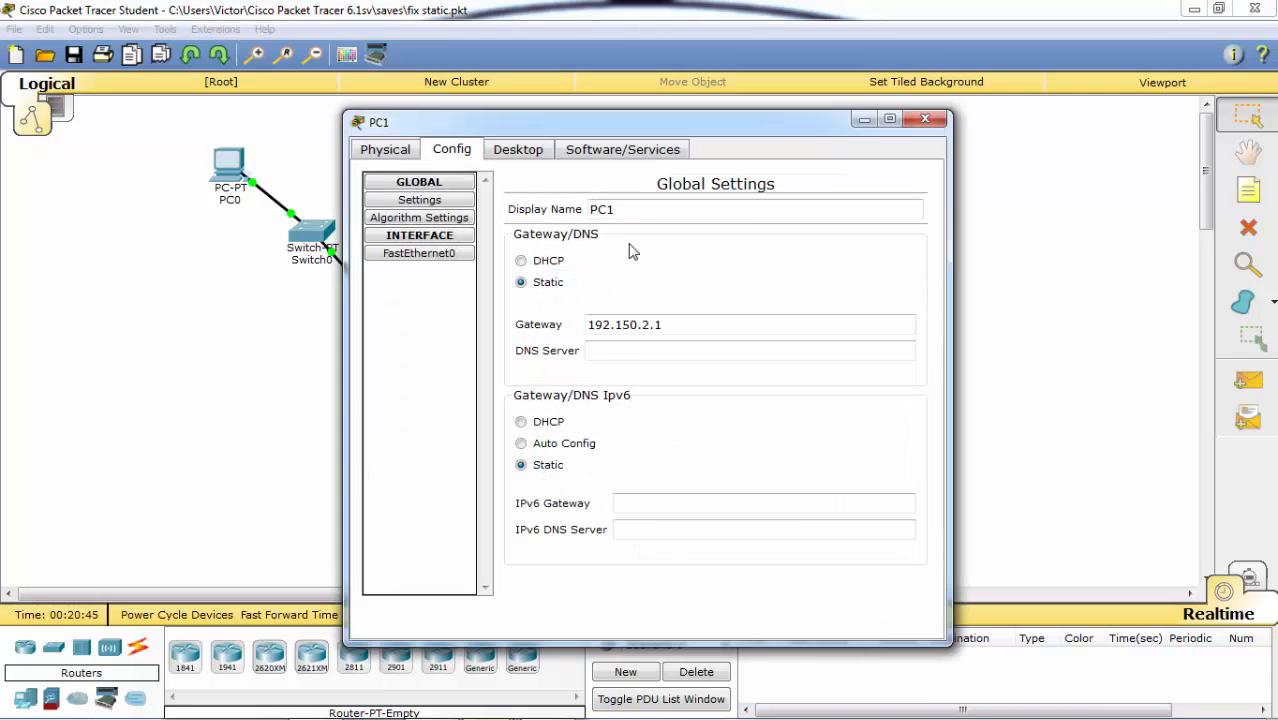
{"action": "left_click", "coordinate": [452, 256]}
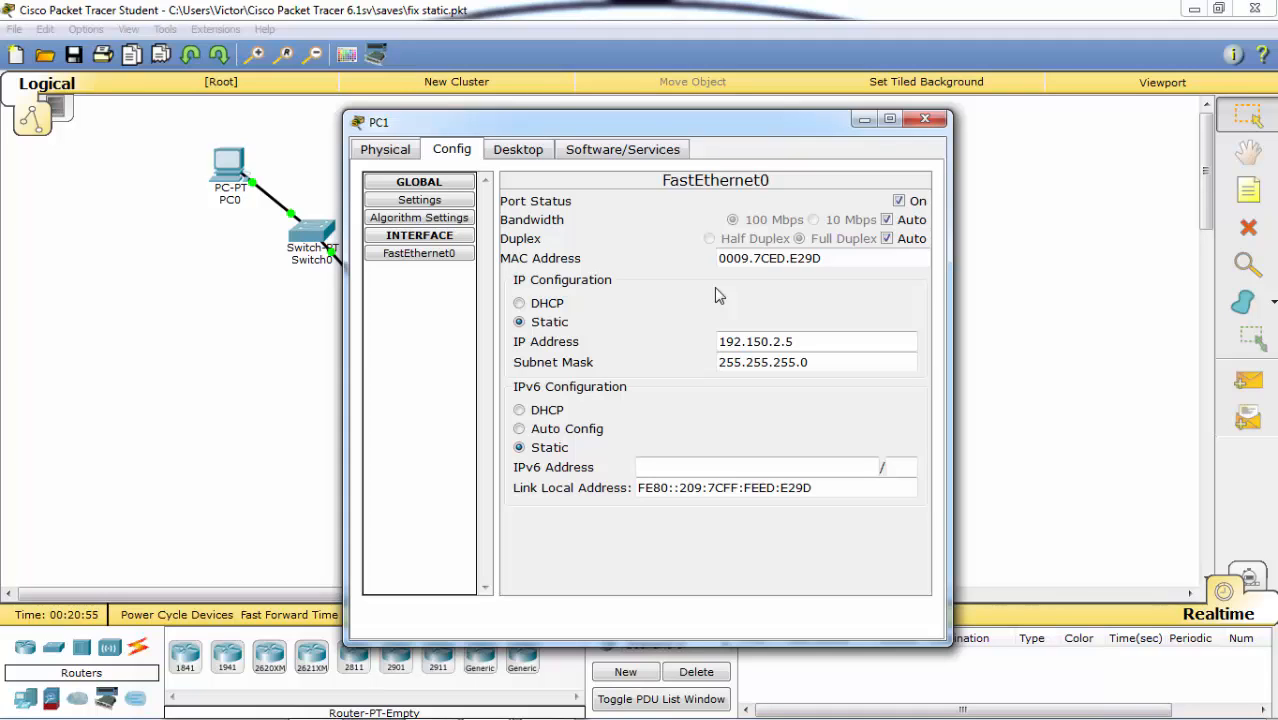
{"action": "left_click_drag", "start_coordinate": [797, 342], "coordinate": [780, 342]}
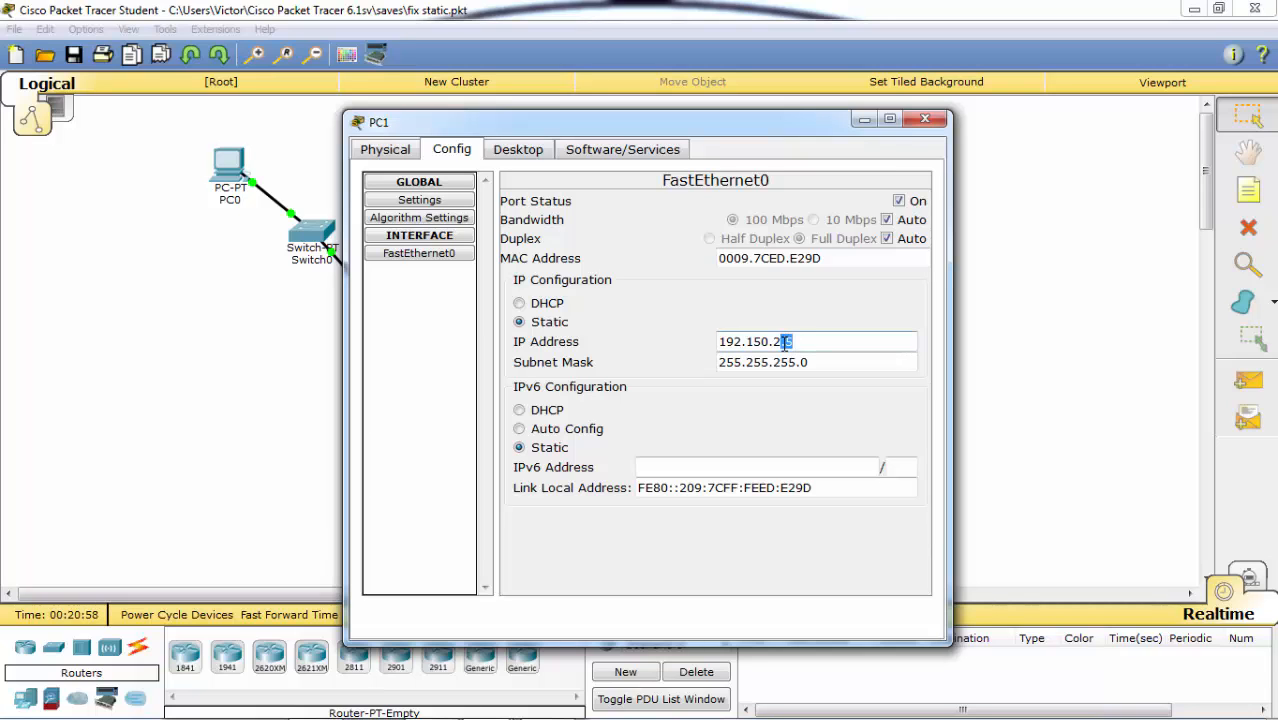
{"action": "left_click", "coordinate": [923, 120]}
Exit the serial2/0 interface configuration on Router0 to return to its global configuration mode
{"action": "left_click", "coordinate": [390, 322]}
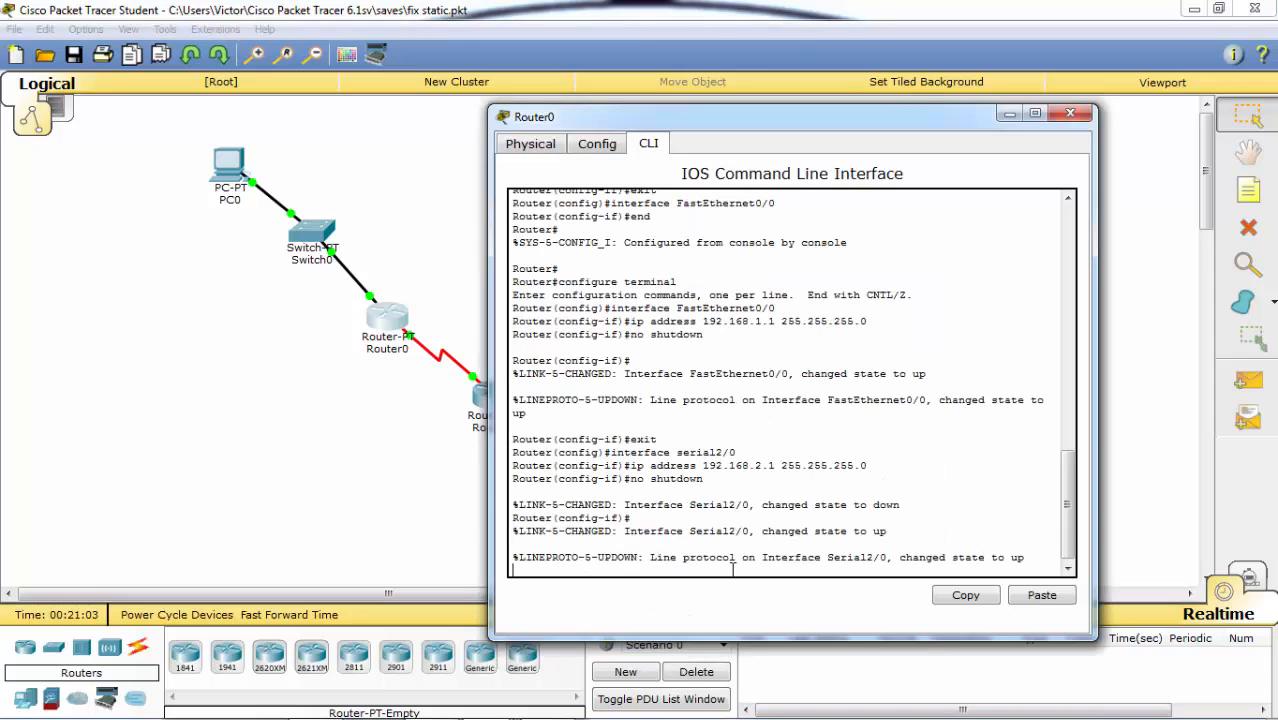
{"action": "key", "text": "Return"}
{"action": "type", "text": "exit"}
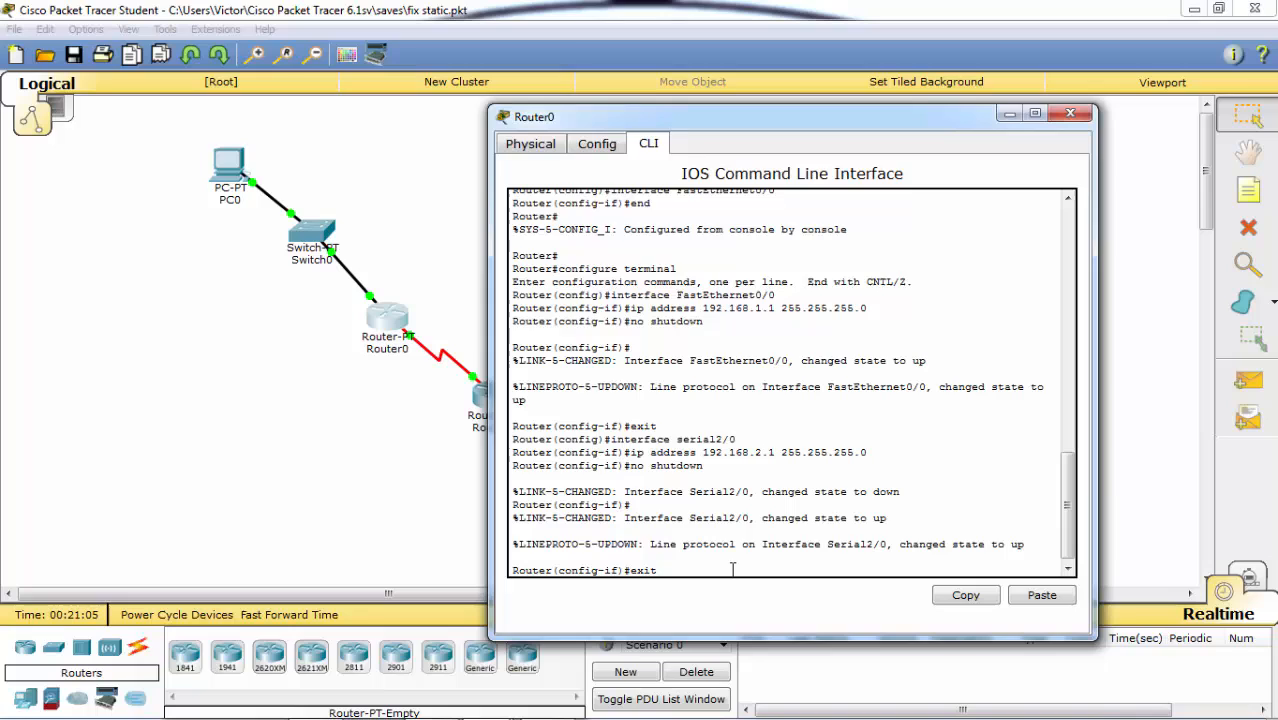
{"action": "key", "text": "Return"}
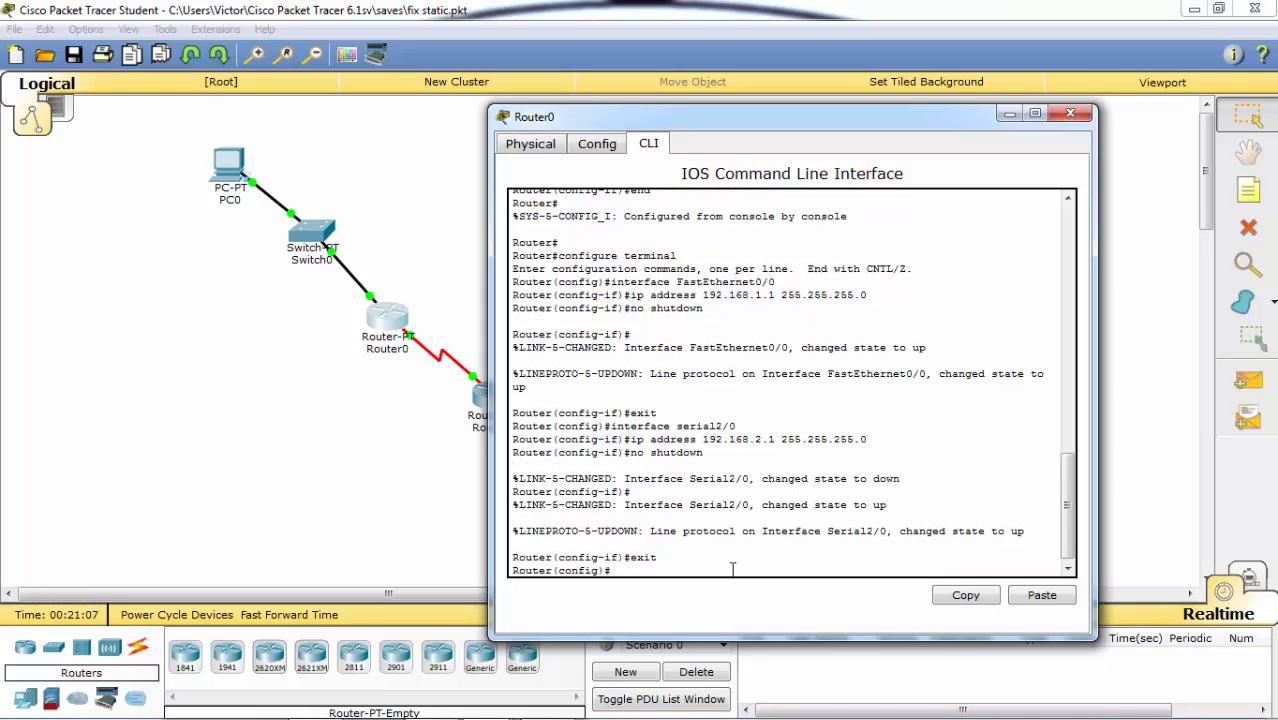
Add a static route on Router0 to 192.150.2.0 with mask 255.255.255.0 via next hop 192.168.2.2, and minimize its window
{"action": "type", "text": "ip route"}
{"action": "left_click_drag", "start_coordinate": [820, 124], "coordinate": [915, 64]}
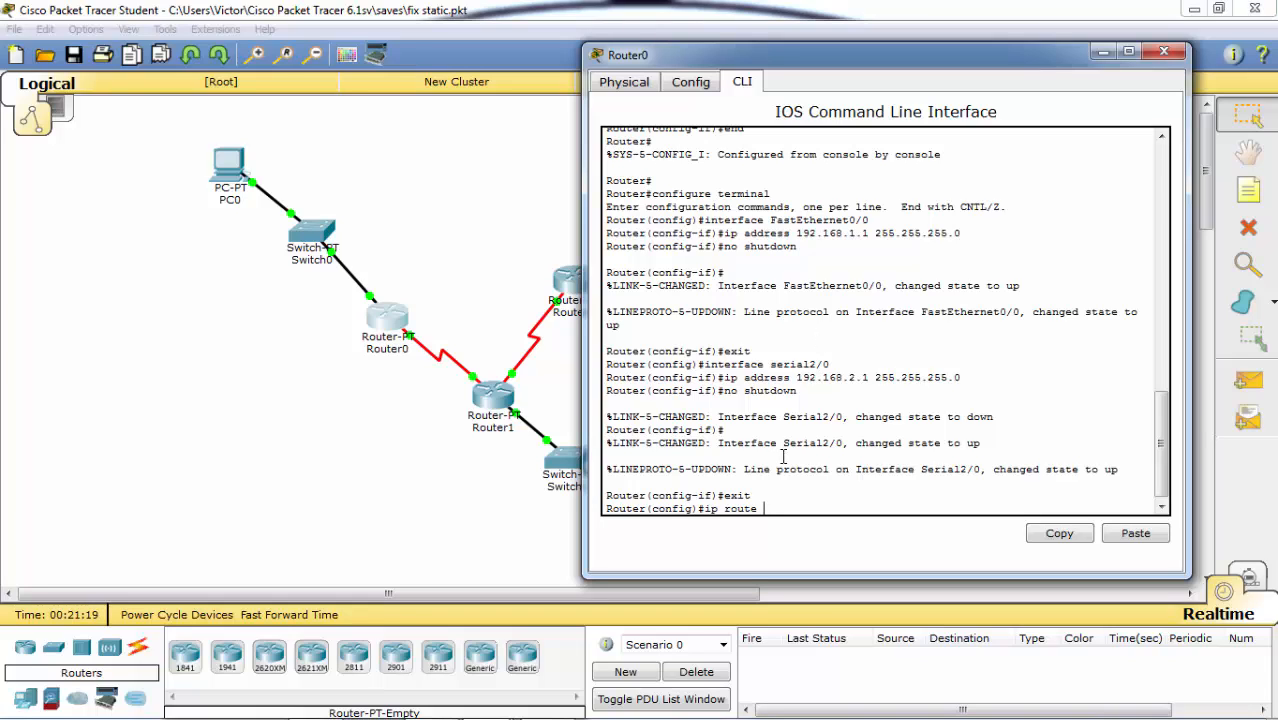
{"action": "type", "text": "192.150.2.0 255.255.255.0"}
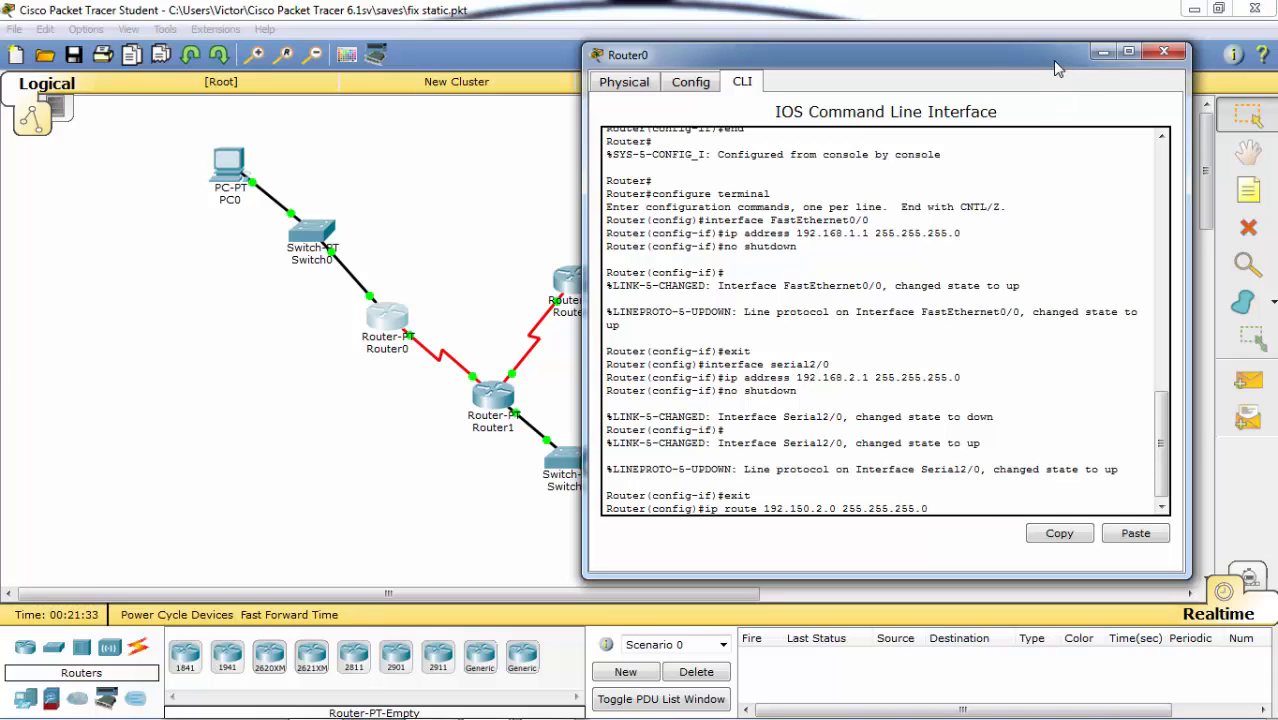
{"action": "left_click_drag", "start_coordinate": [1072, 66], "coordinate": [1083, 78]}
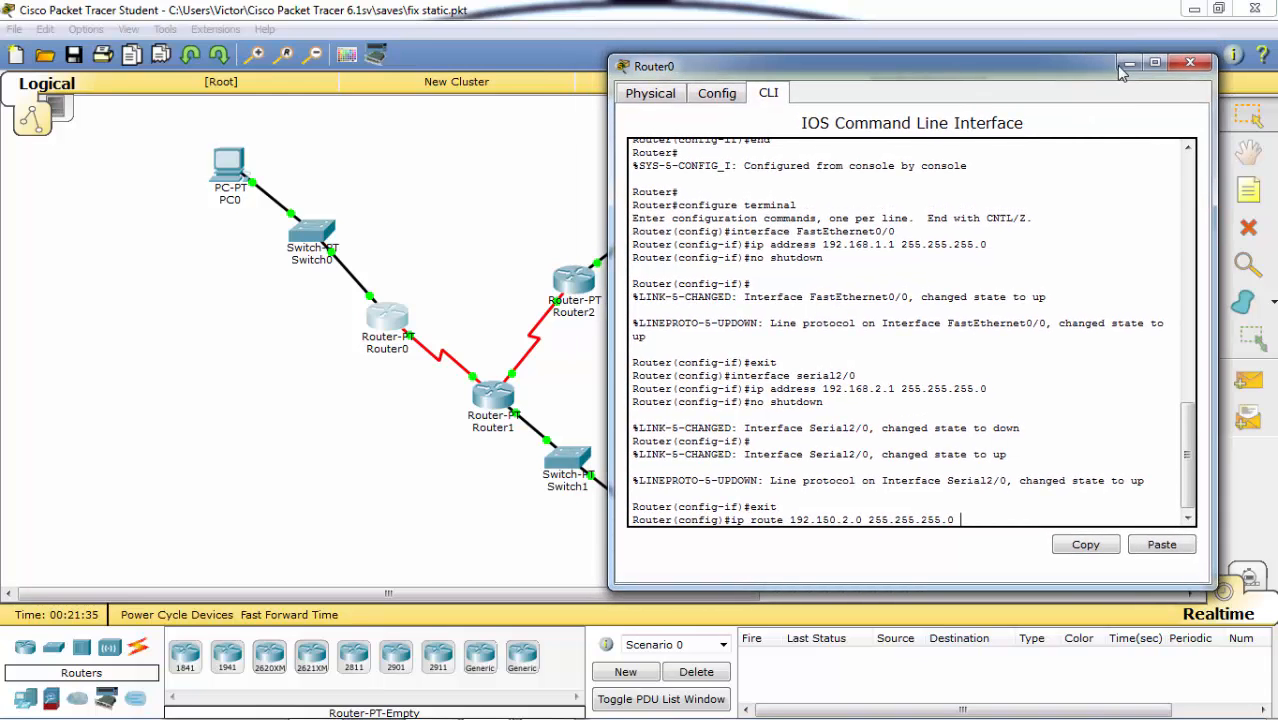
{"action": "left_click", "coordinate": [1126, 64]}
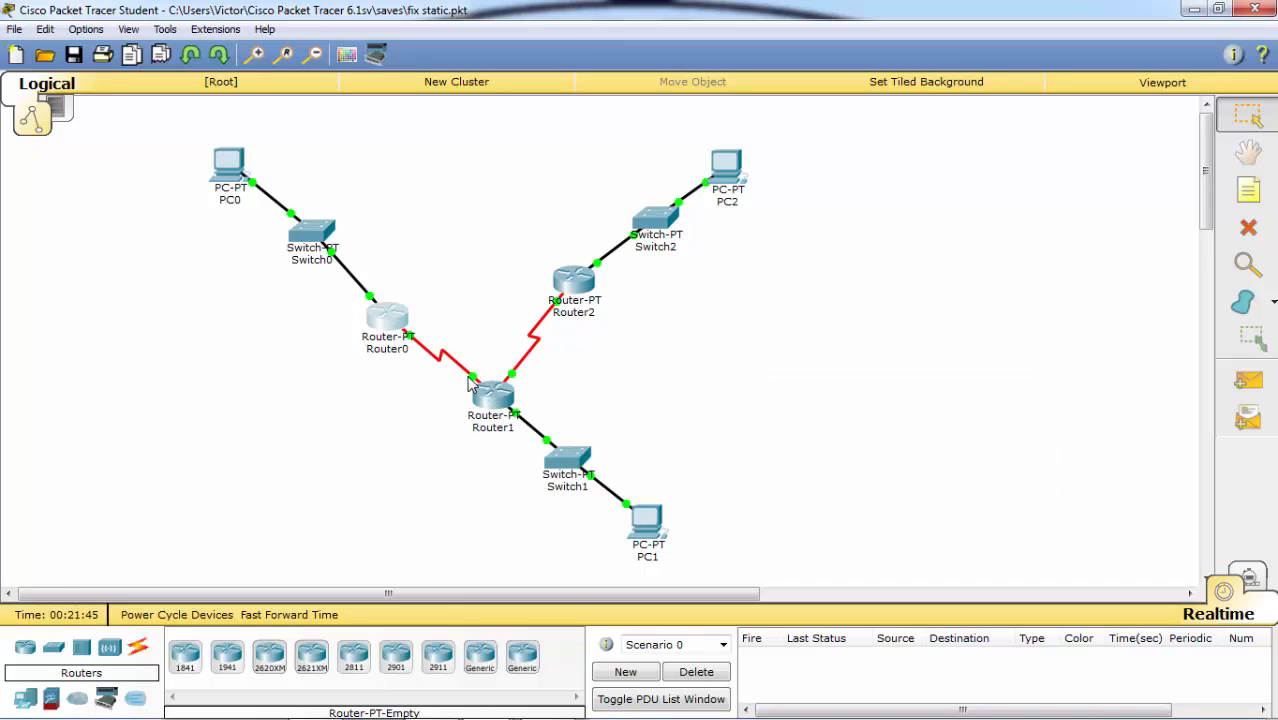
{"action": "mouse_move", "coordinate": [470, 383]}
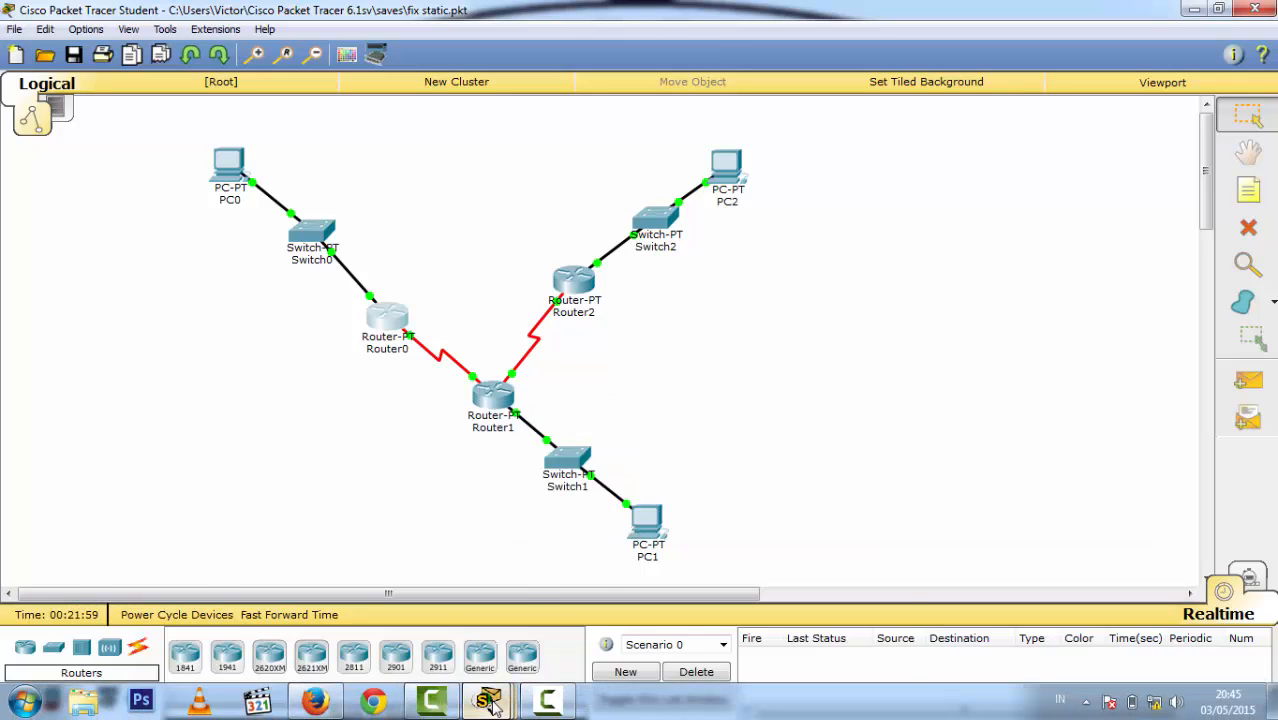
{"action": "mouse_move", "coordinate": [490, 702]}
{"action": "left_click", "coordinate": [422, 603]}
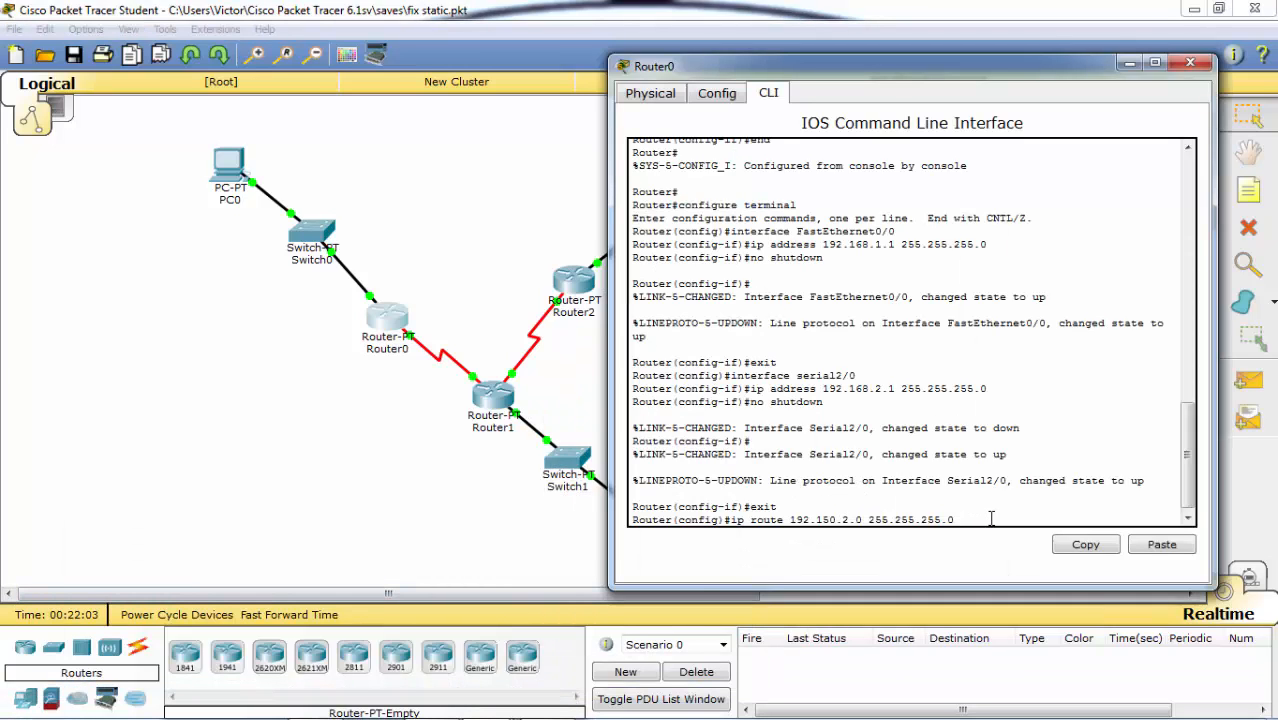
{"action": "type", "text": "192.1"}
{"action": "key", "text": "BackSpace"}
{"action": "type", "text": "68.2.2"}
{"action": "key", "text": "Return"}
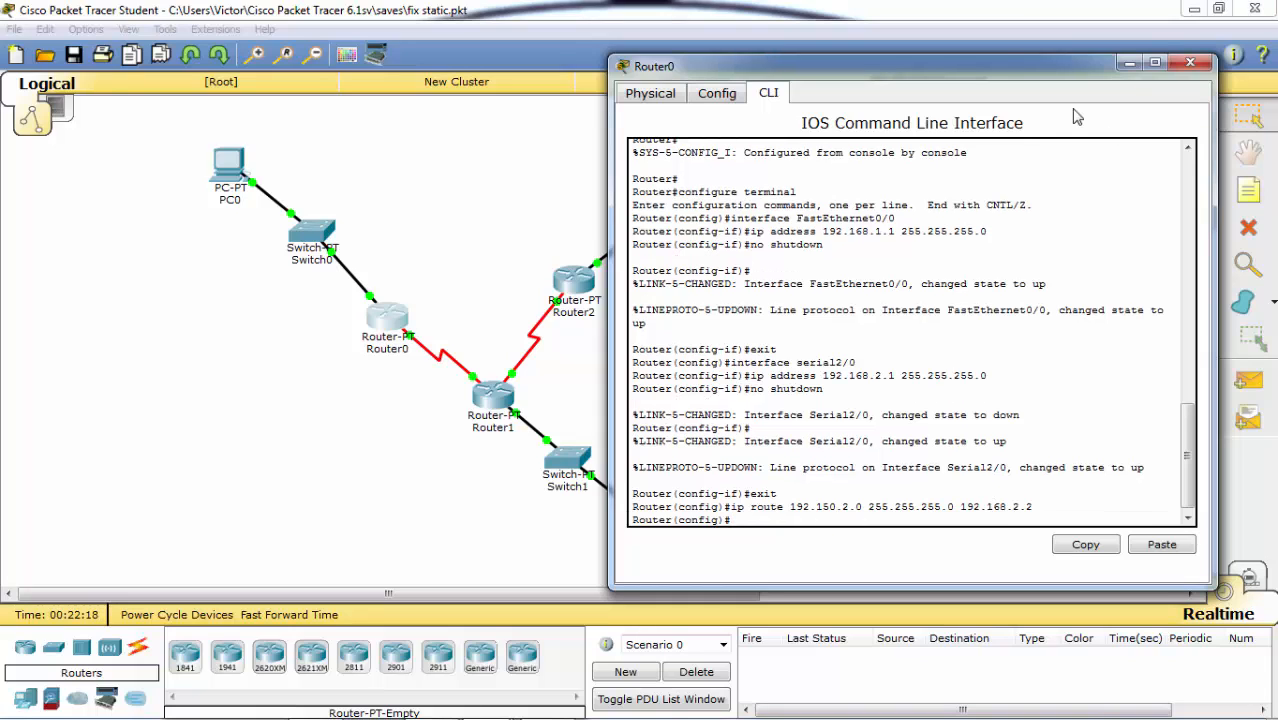
{"action": "left_click", "coordinate": [1130, 63]}
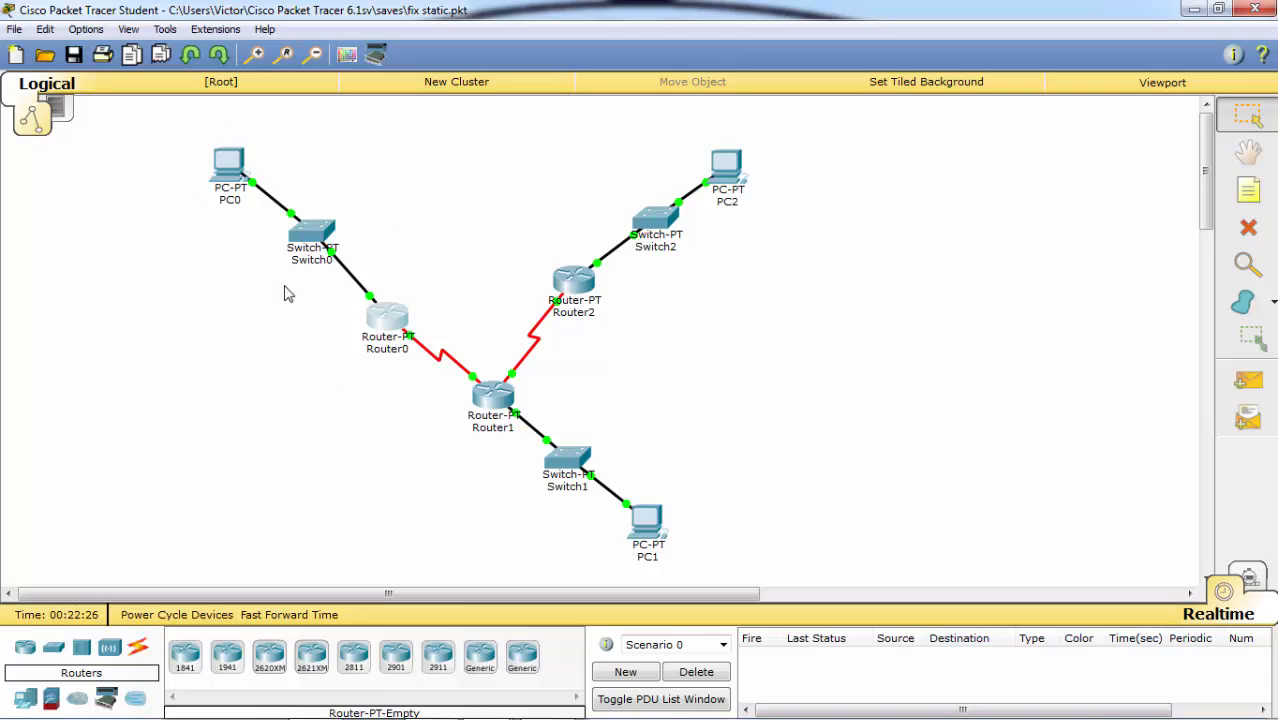
Inspect the FastEthernet0 IP configuration of PC0 and close its window
{"action": "left_click", "coordinate": [238, 162]}
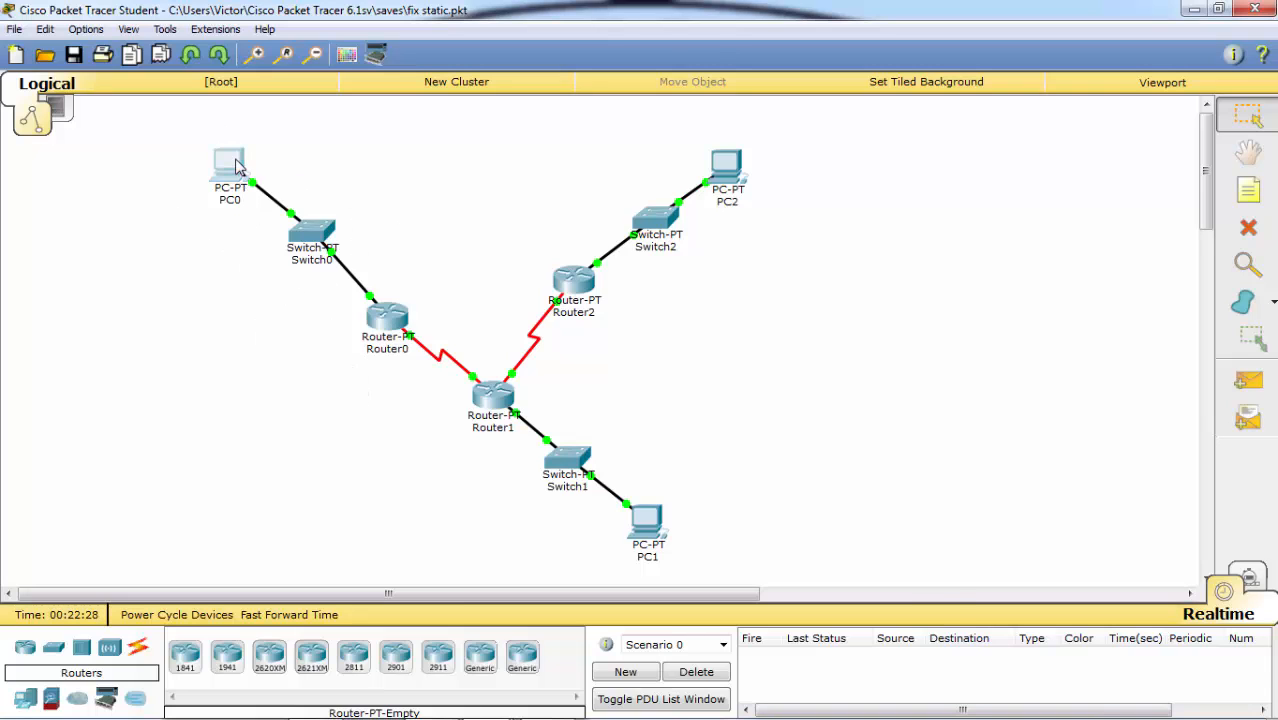
{"action": "left_click", "coordinate": [400, 254]}
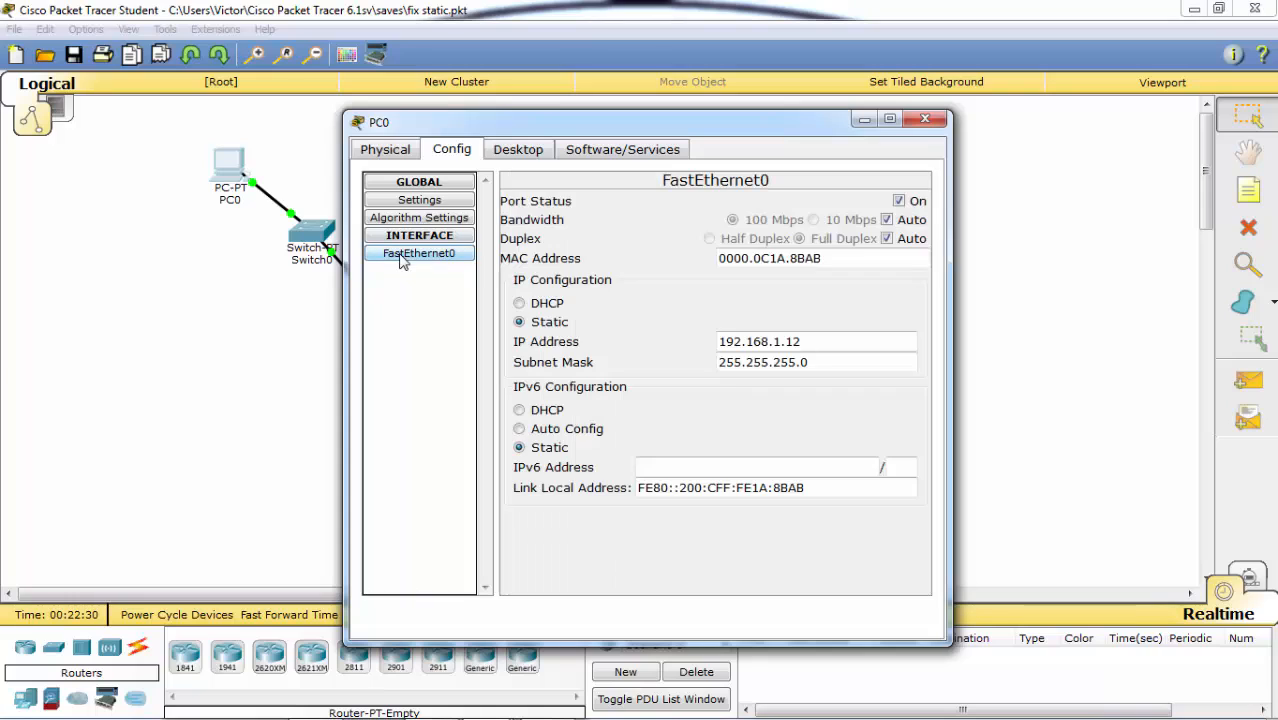
{"action": "left_click", "coordinate": [781, 344]}
{"action": "left_click_drag", "start_coordinate": [800, 342], "coordinate": [788, 341]}
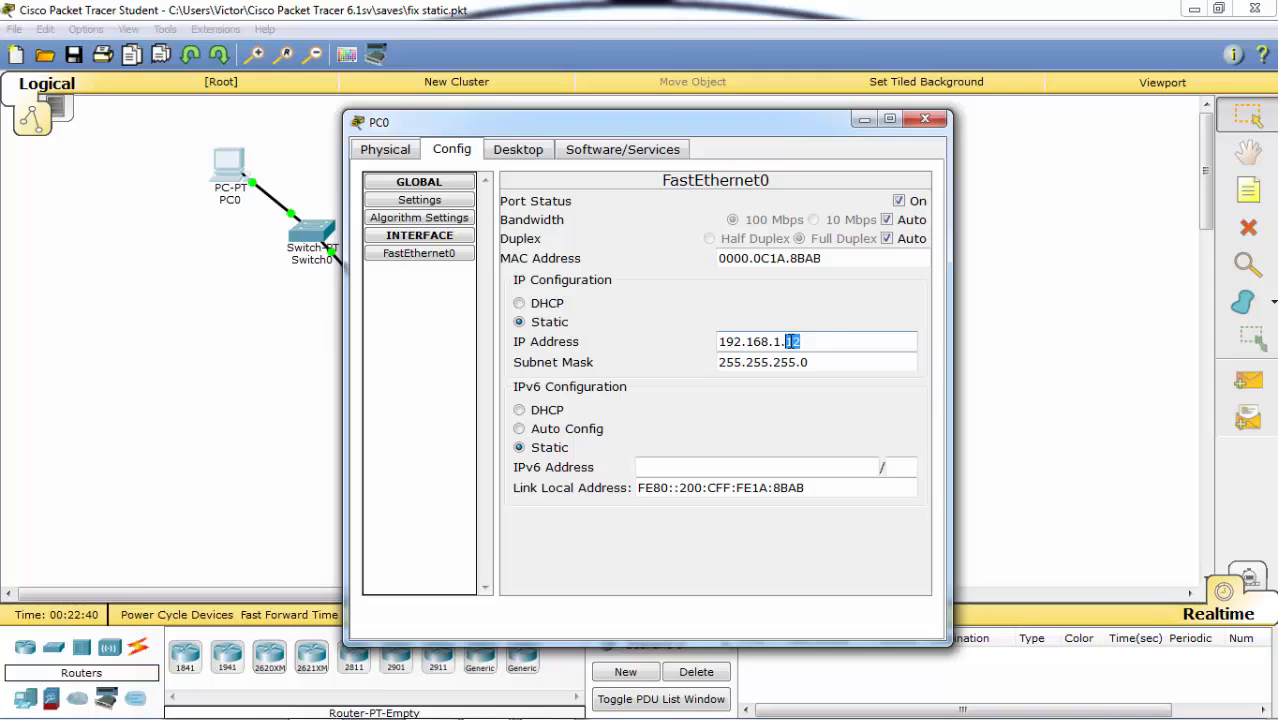
{"action": "left_click", "coordinate": [940, 119]}
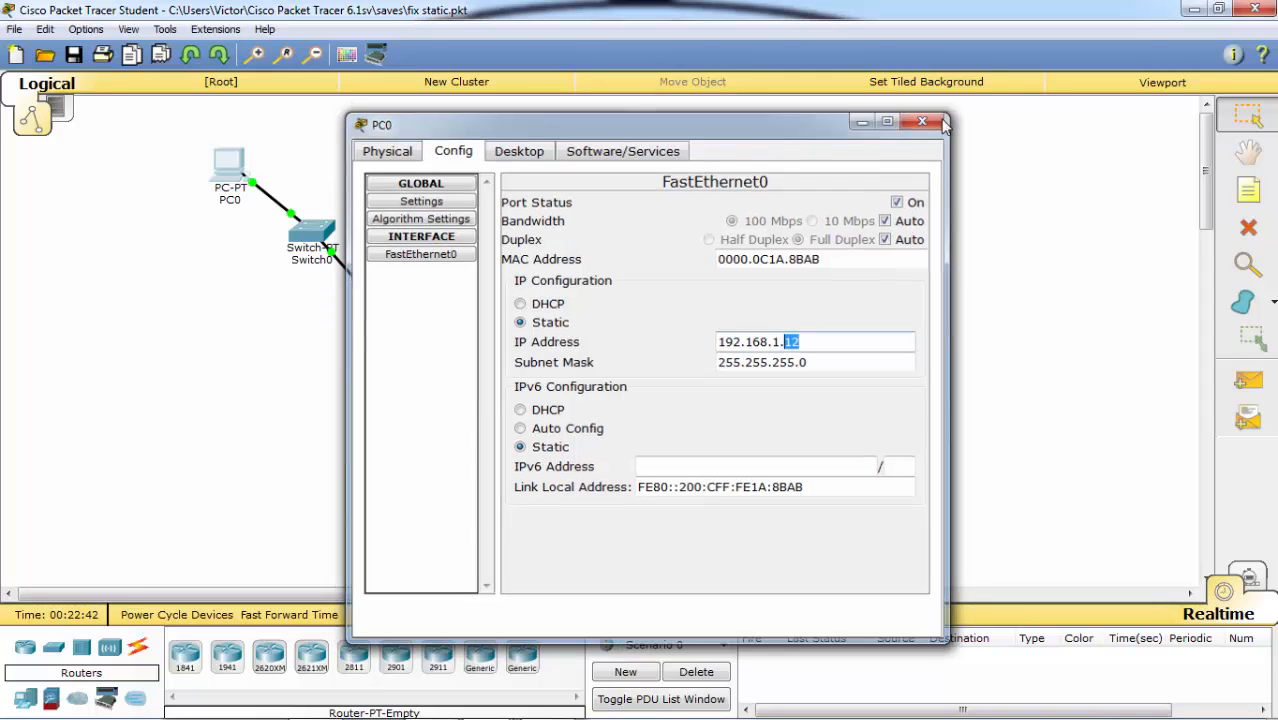
Open Router1's command line and exit the serial3/0 interface configuration to global configuration mode
{"action": "left_click", "coordinate": [496, 402]}
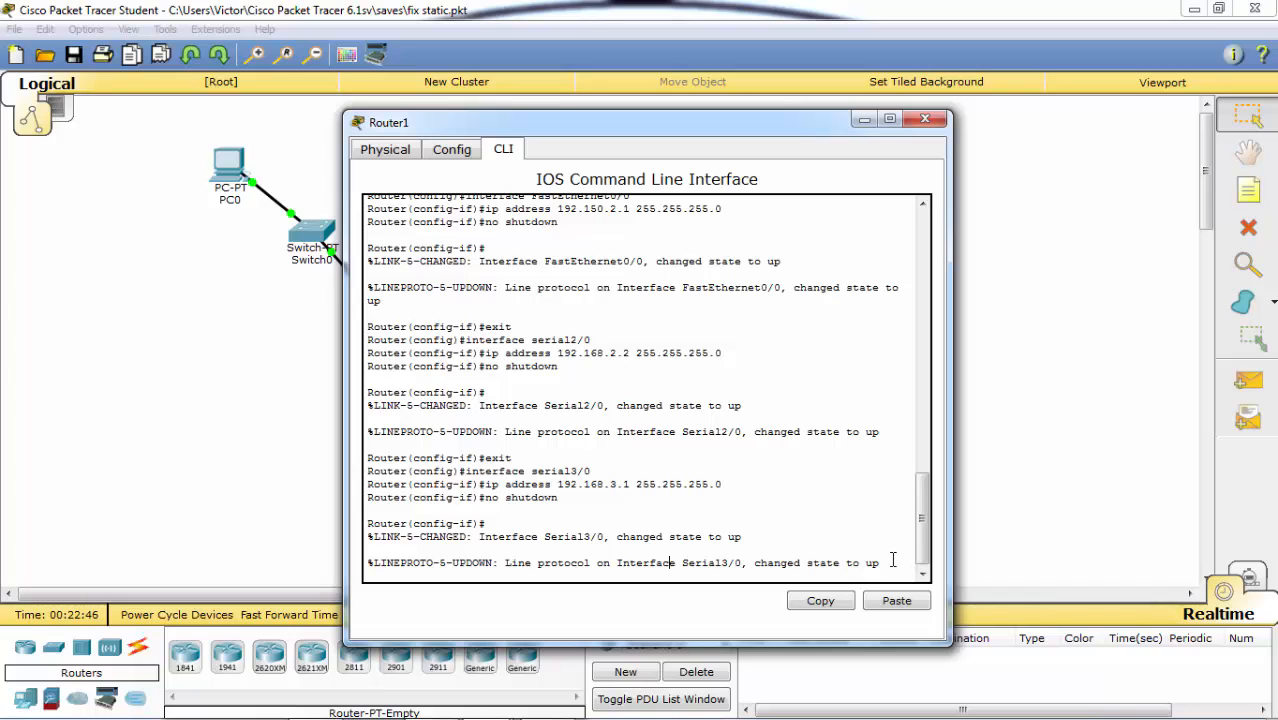
{"action": "key", "text": "Return"}
{"action": "type", "text": "er(config-if)#e"}
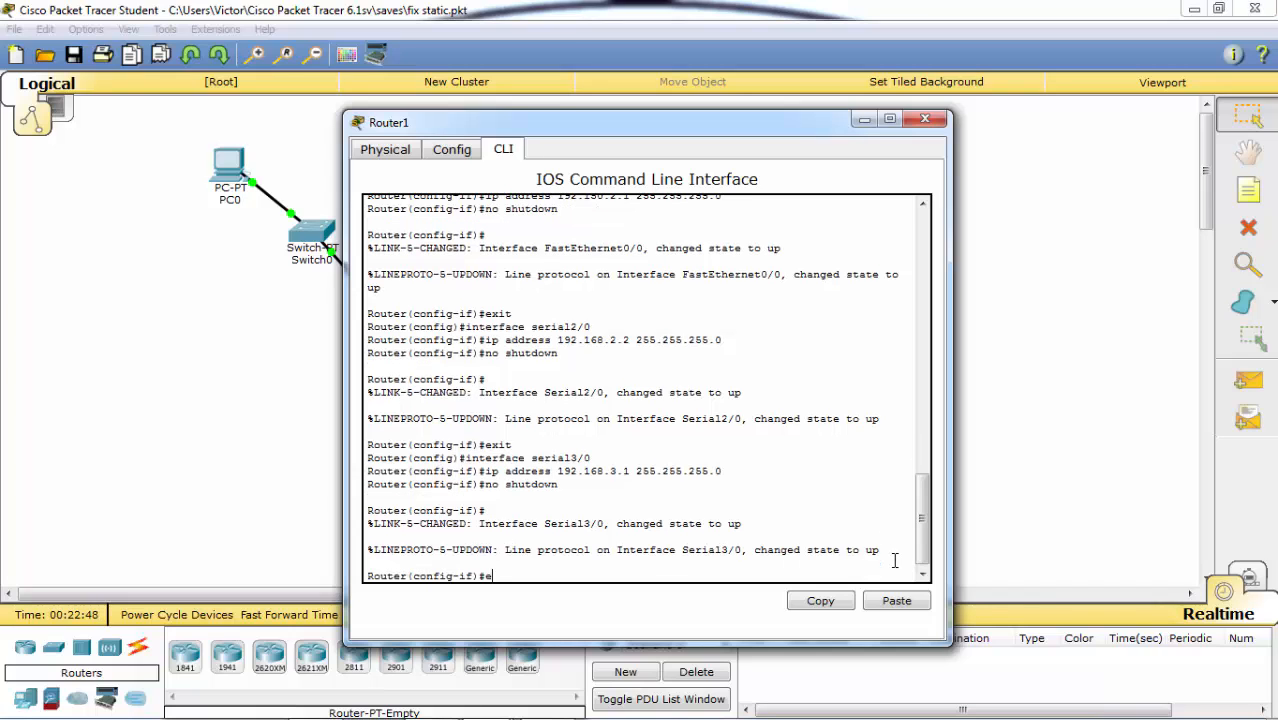
{"action": "type", "text": "xit"}
{"action": "key", "text": "Return"}
Add a static route on Router1 to 192.168.1.0 with mask 255.255.255.0 via next hop 192.168.2.1, and minimize its window
{"action": "type", "text": "ip "}
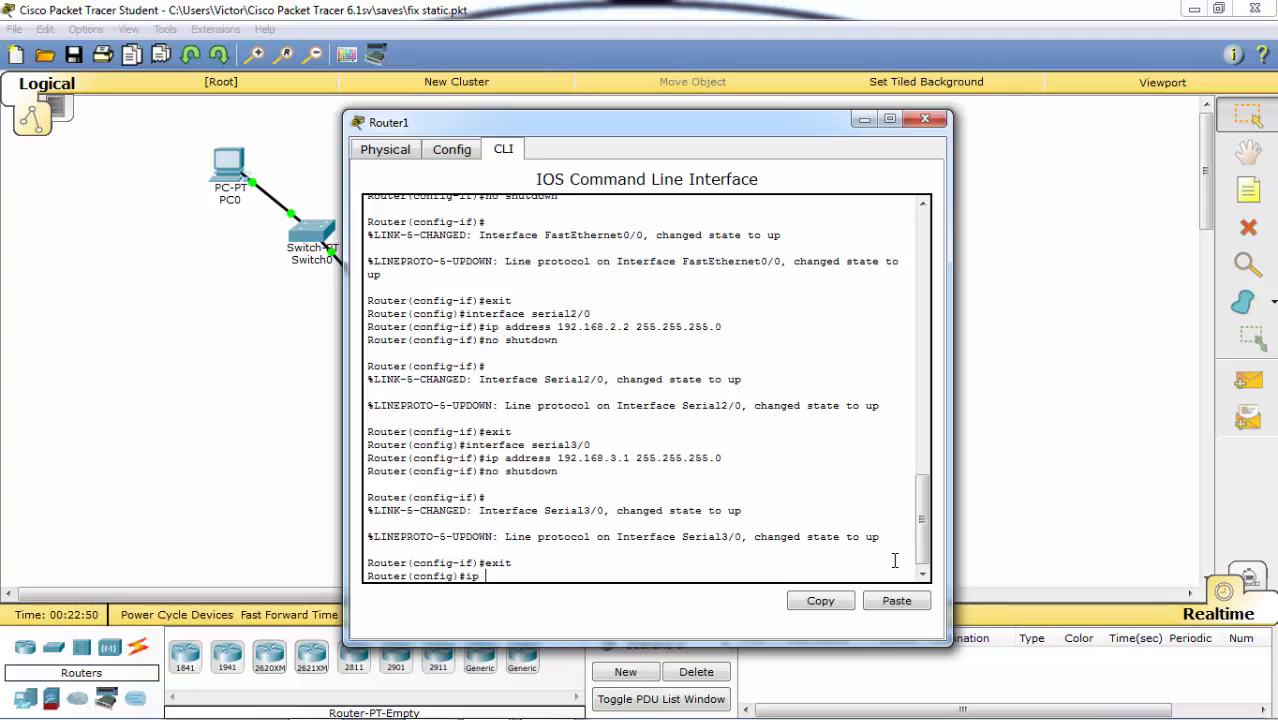
{"action": "type", "text": "route"}
{"action": "type", "text": "192.168."}
{"action": "type", "text": "1.0 2"}
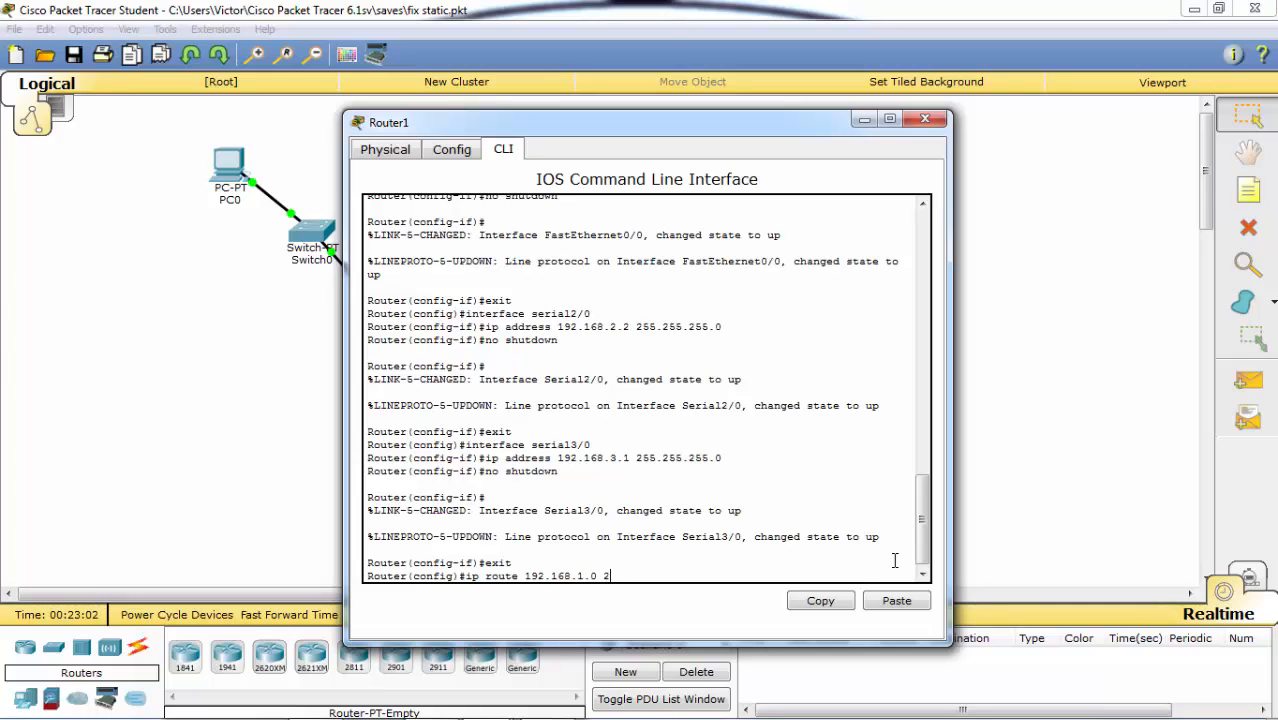
{"action": "type", "text": "55.255.255.0"}
{"action": "left_click_drag", "start_coordinate": [779, 126], "coordinate": [1015, 201]}
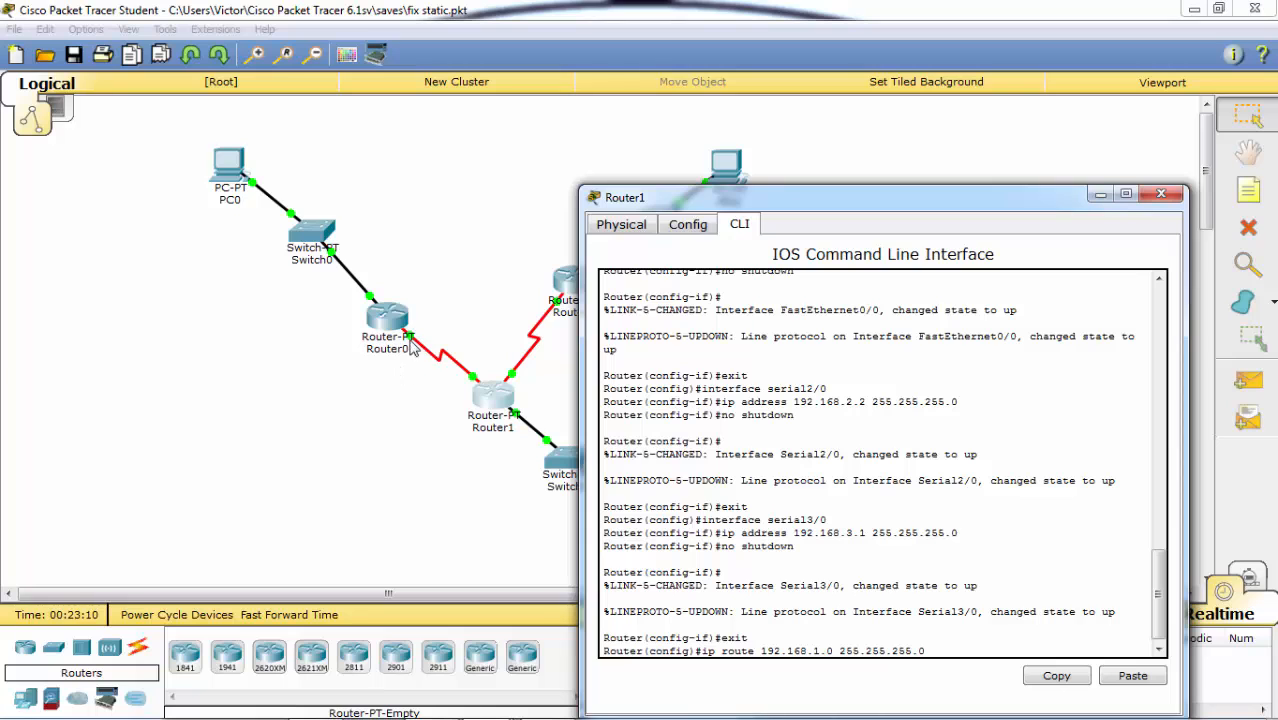
{"action": "left_click_drag", "start_coordinate": [862, 207], "coordinate": [786, 96]}
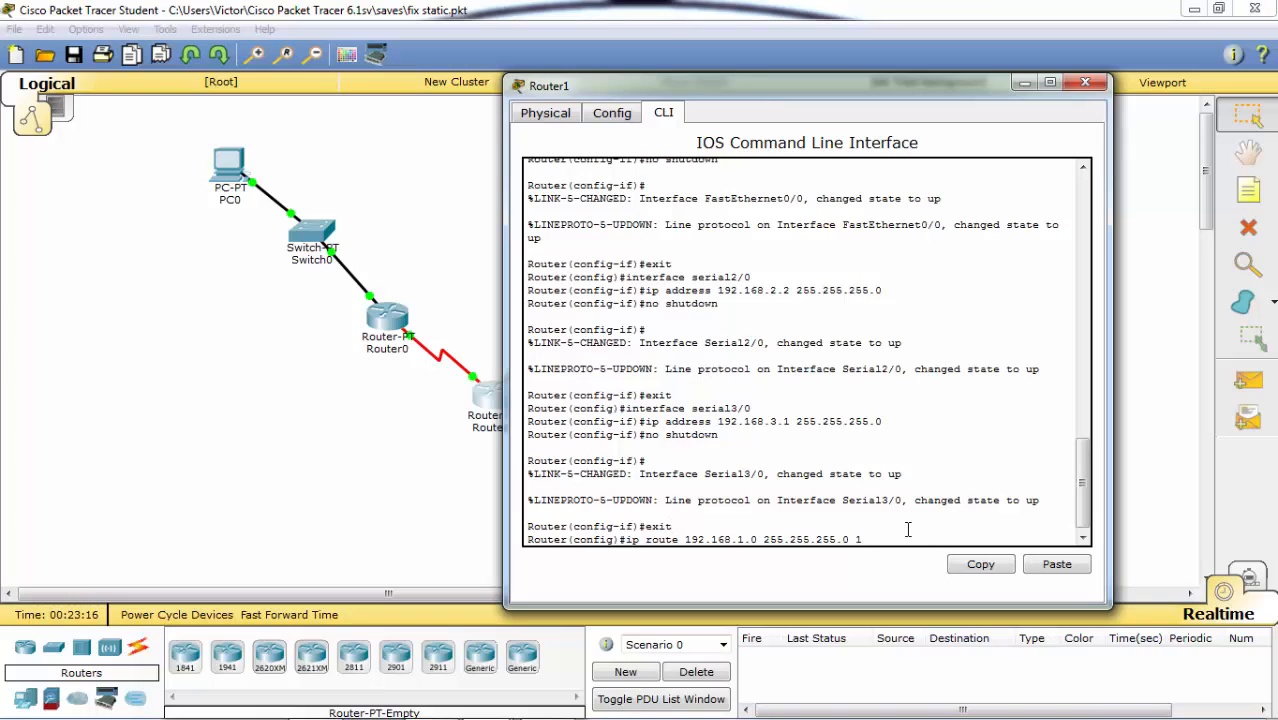
{"action": "type", "text": "92.168.2.1"}
{"action": "key", "text": "Return"}
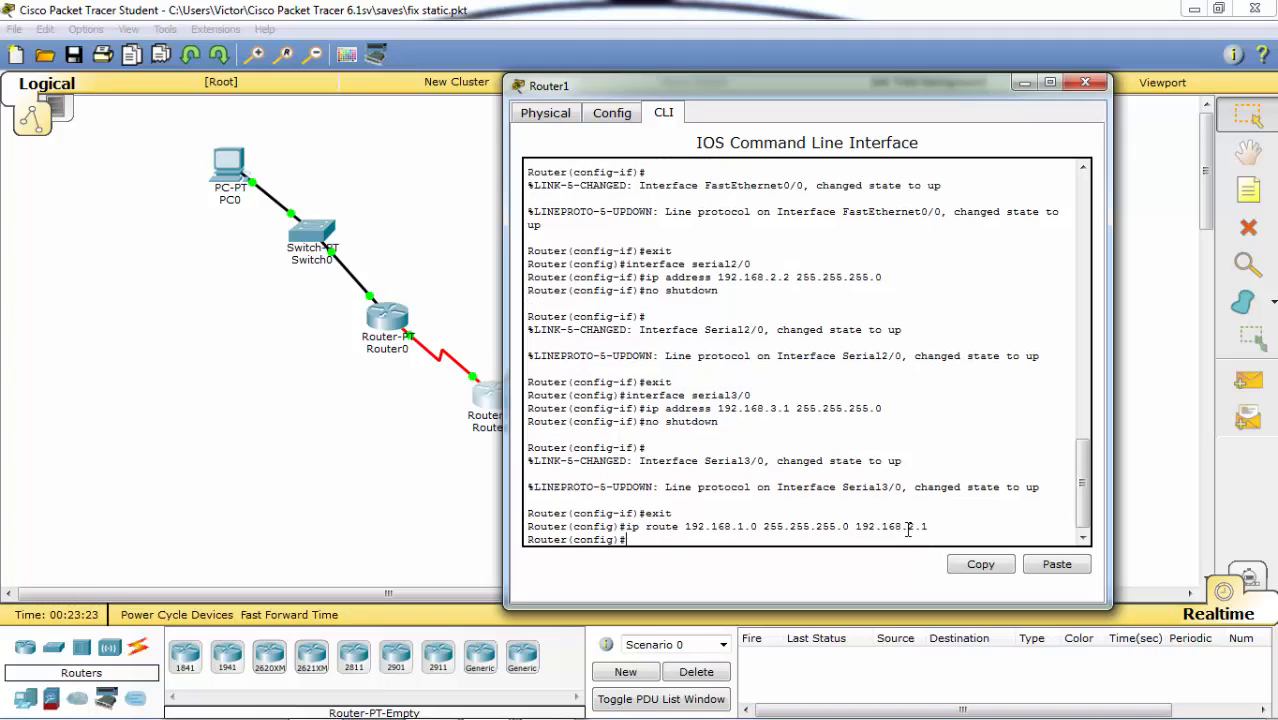
{"action": "left_click", "coordinate": [1024, 82]}
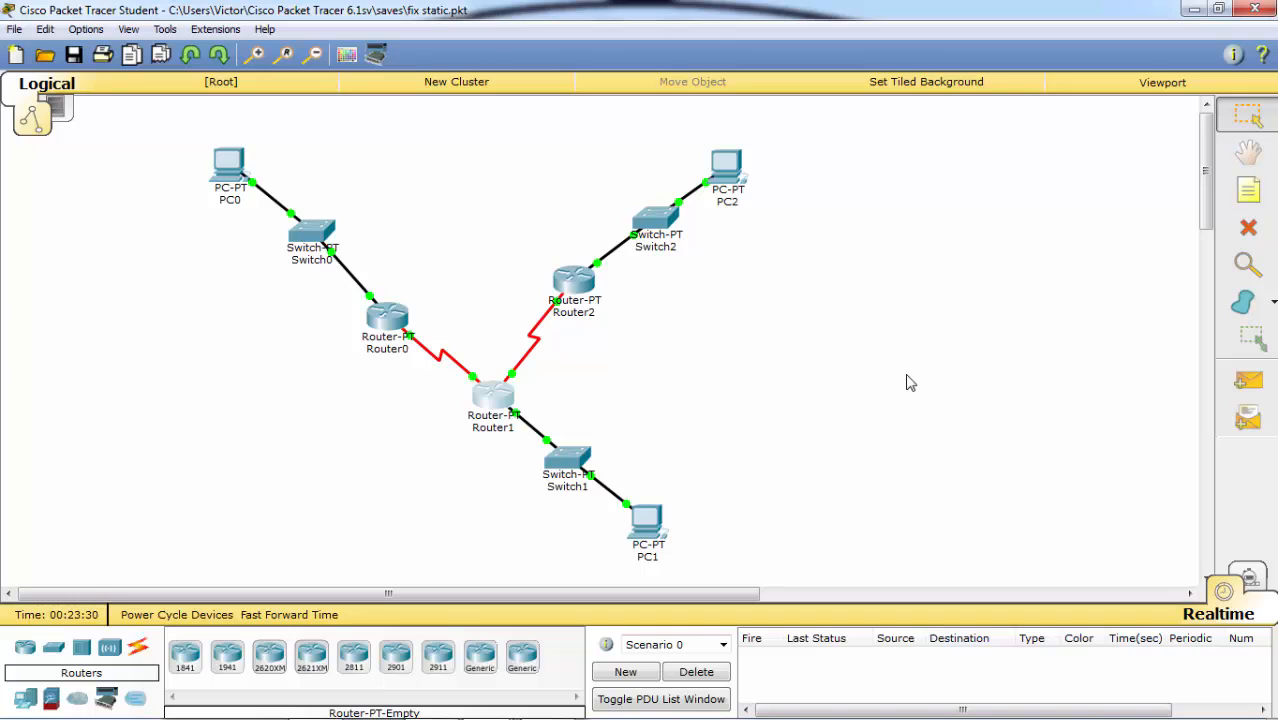
Send a simple PDU from PC1 to PC0 to test the connection between their networks
{"action": "left_click", "coordinate": [1245, 388]}
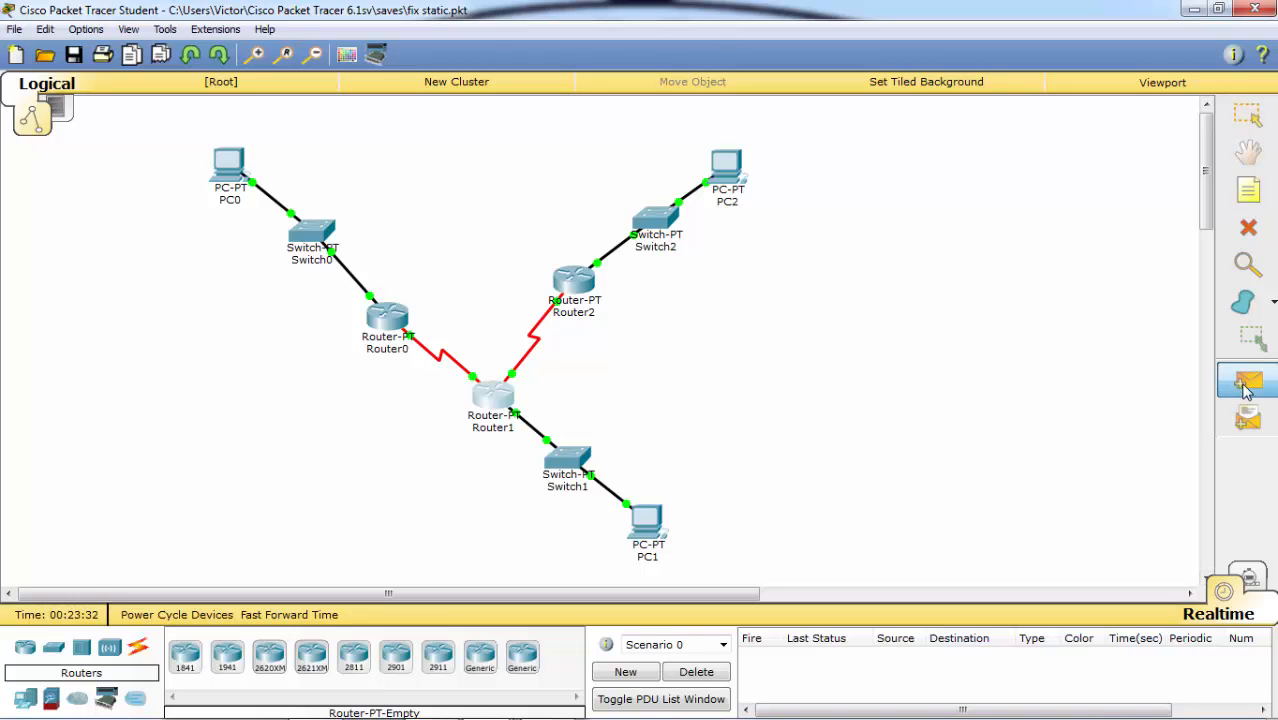
{"action": "left_click", "coordinate": [648, 516]}
{"action": "left_click", "coordinate": [248, 170]}
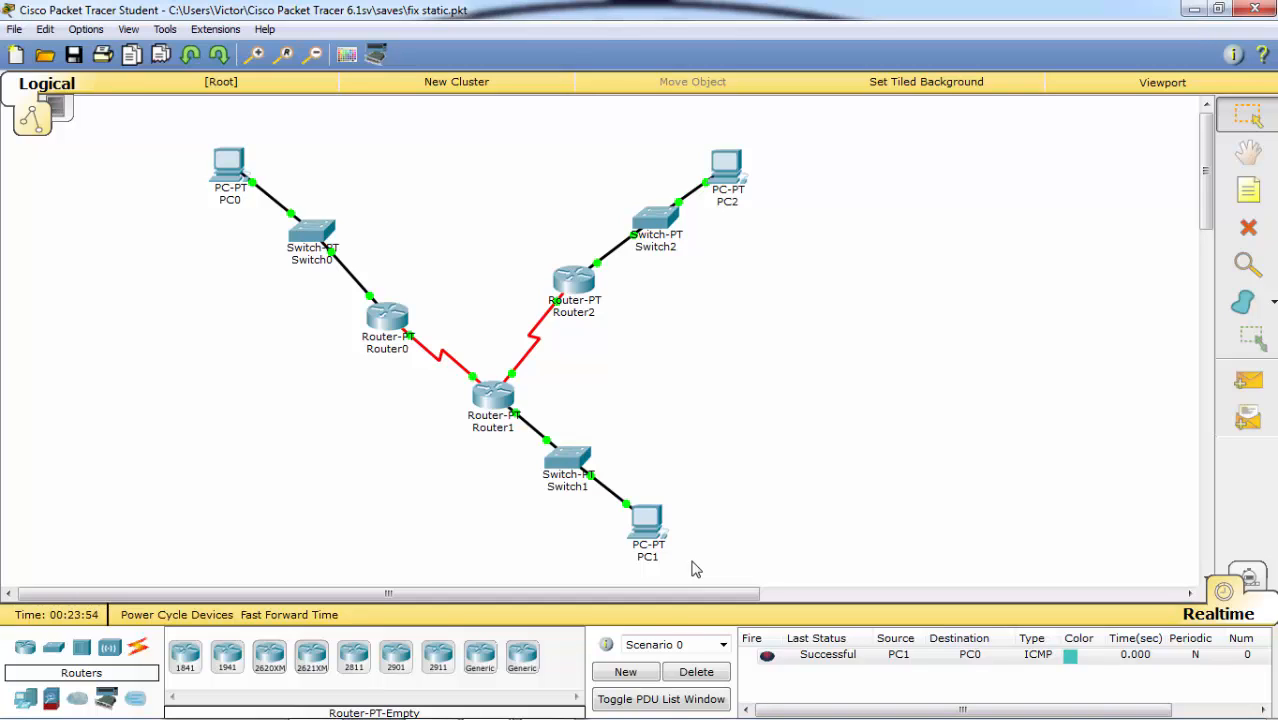
Begin another ip route command on Router1 and move its window aside to uncover PC2 in the topology
{"action": "mouse_move", "coordinate": [661, 523]}
{"action": "left_click", "coordinate": [500, 405]}
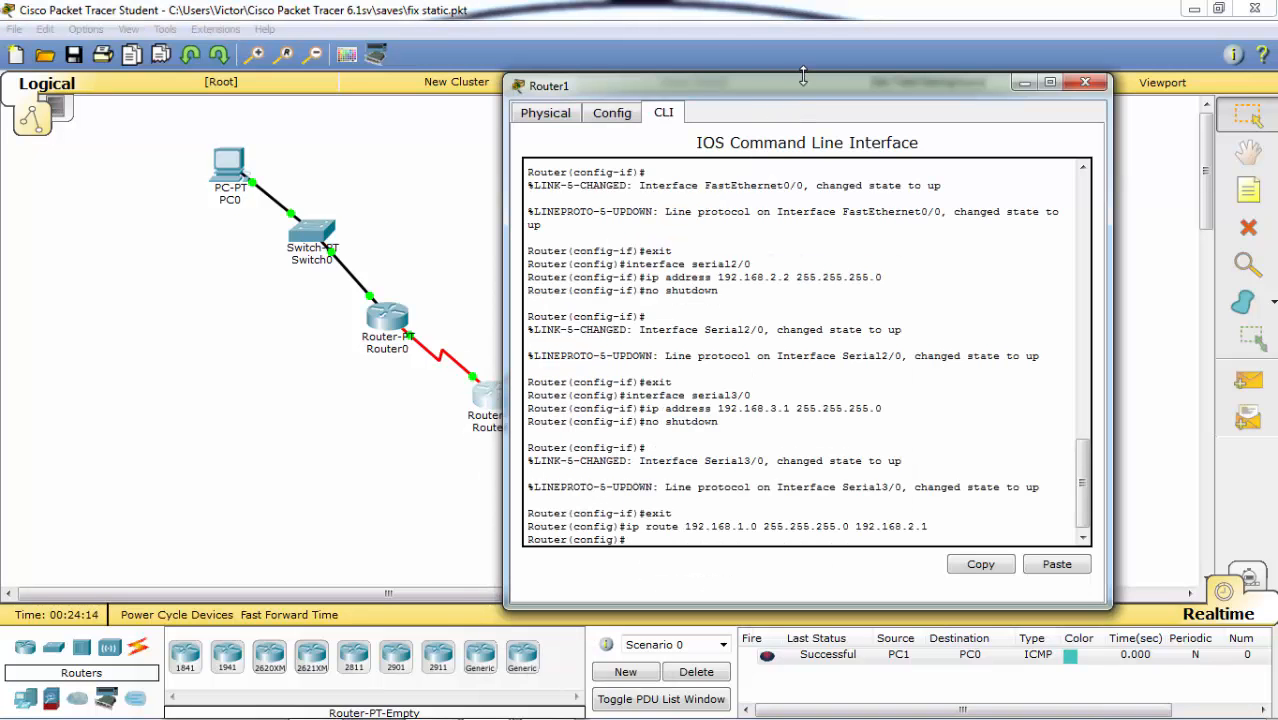
{"action": "left_click_drag", "start_coordinate": [803, 88], "coordinate": [900, 88]}
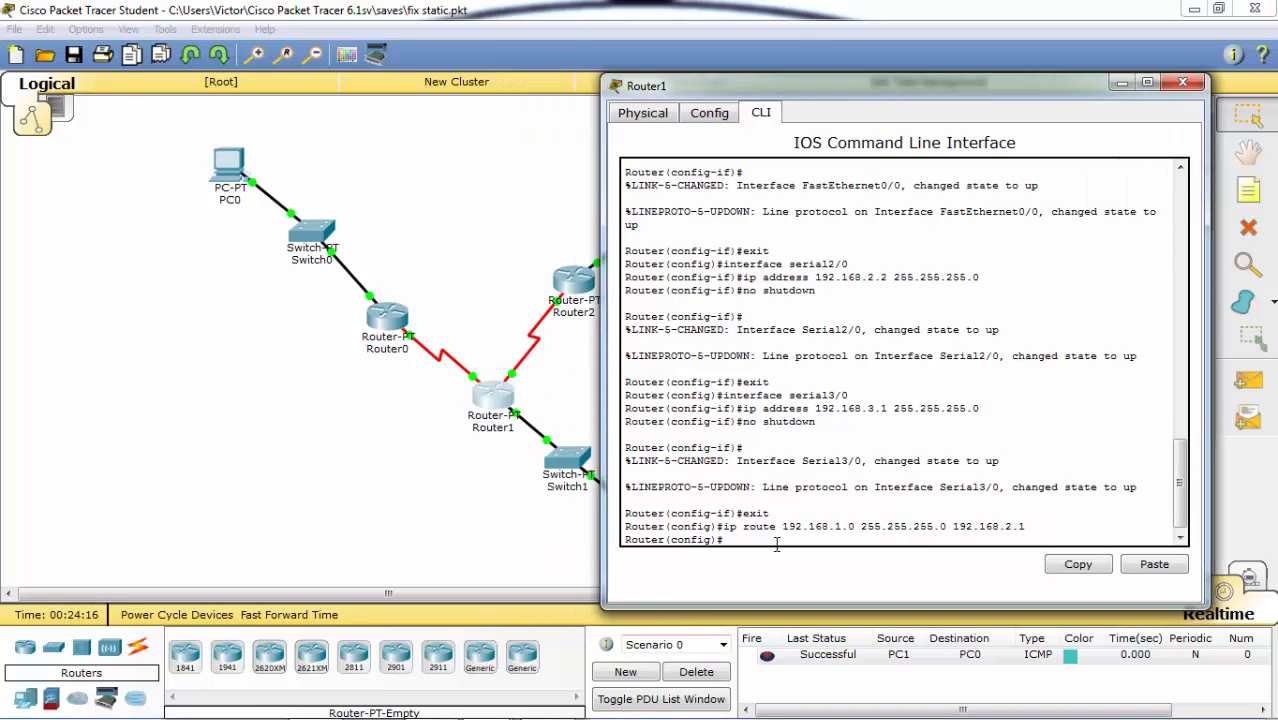
{"action": "type", "text": "ip route"}
{"action": "left_click_drag", "start_coordinate": [940, 95], "coordinate": [1023, 106]}
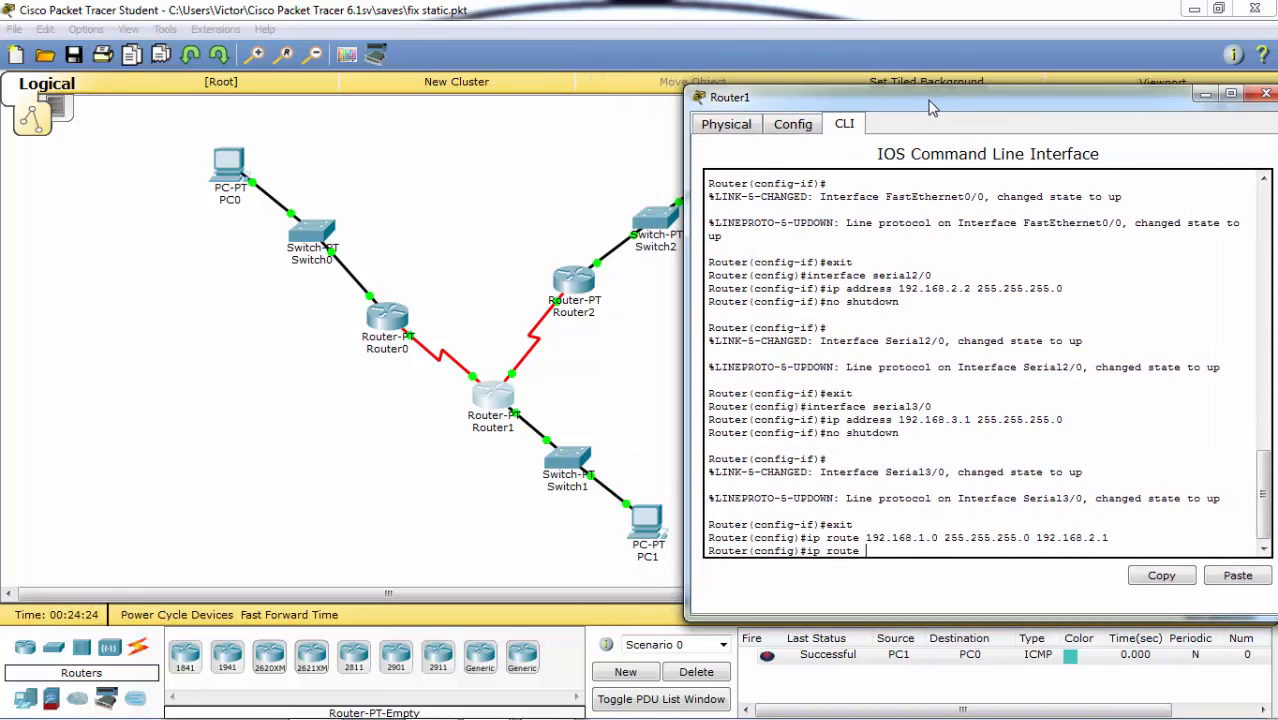
{"action": "left_click_drag", "start_coordinate": [928, 107], "coordinate": [1030, 166]}
Inspect PC2's gateway and FastEthernet0 IP configuration and close its window
{"action": "left_click", "coordinate": [730, 176]}
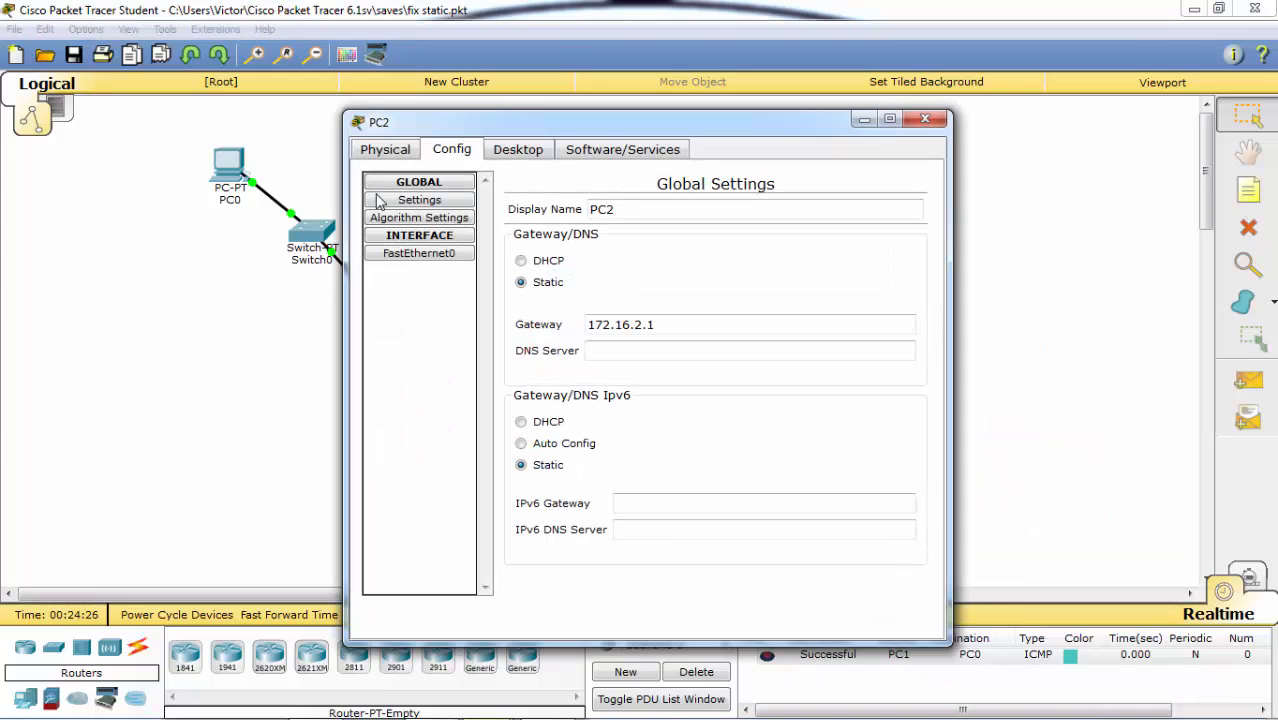
{"action": "left_click", "coordinate": [420, 252]}
{"action": "left_click", "coordinate": [799, 343]}
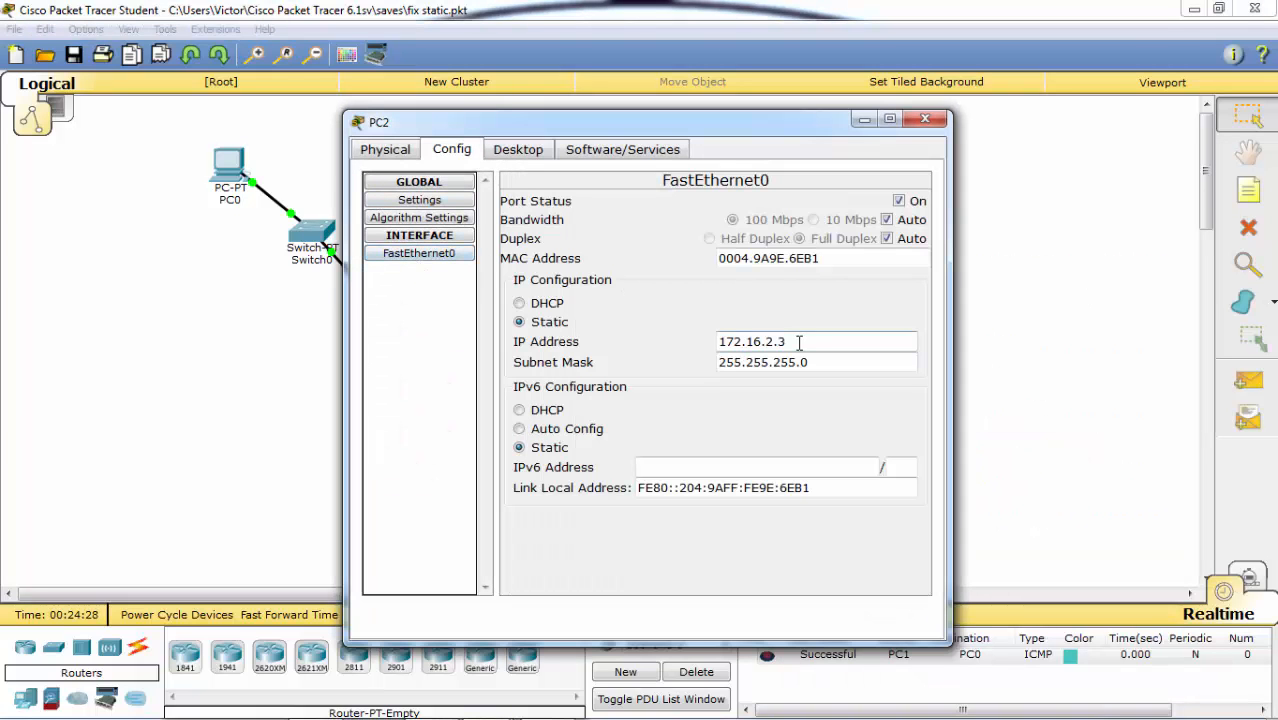
{"action": "left_click_drag", "start_coordinate": [799, 342], "coordinate": [781, 341]}
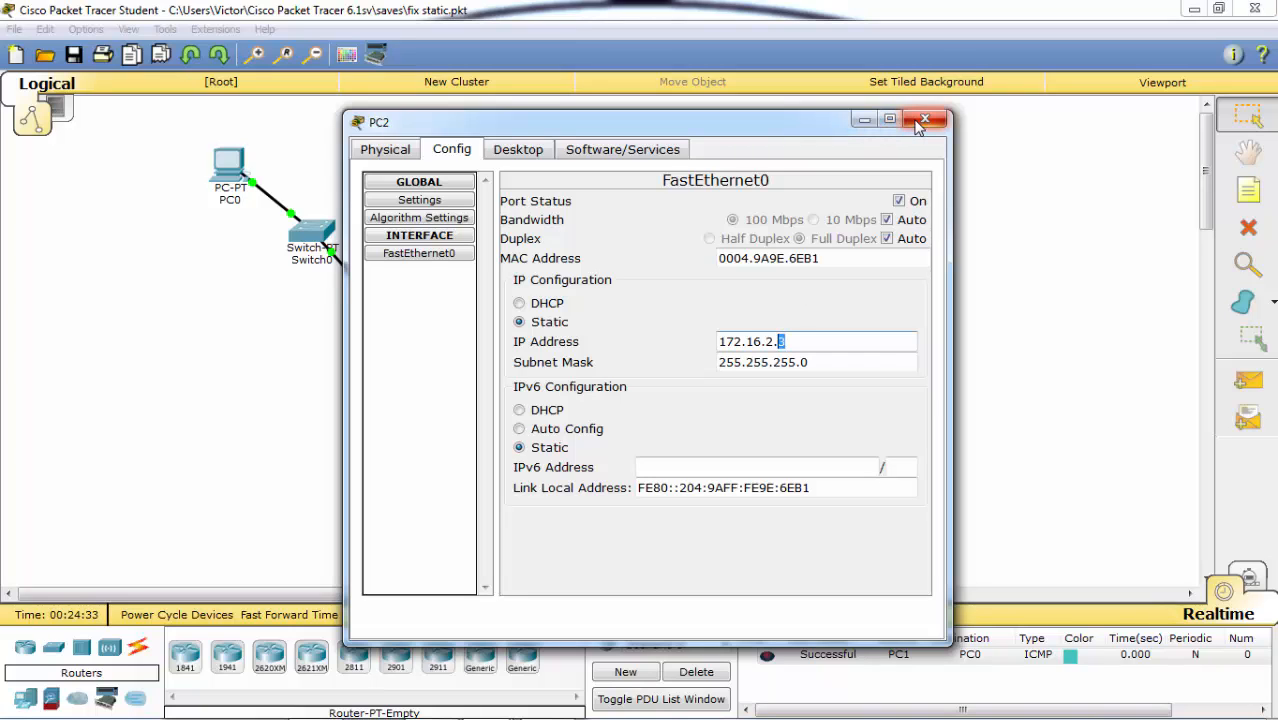
{"action": "left_click", "coordinate": [919, 121]}
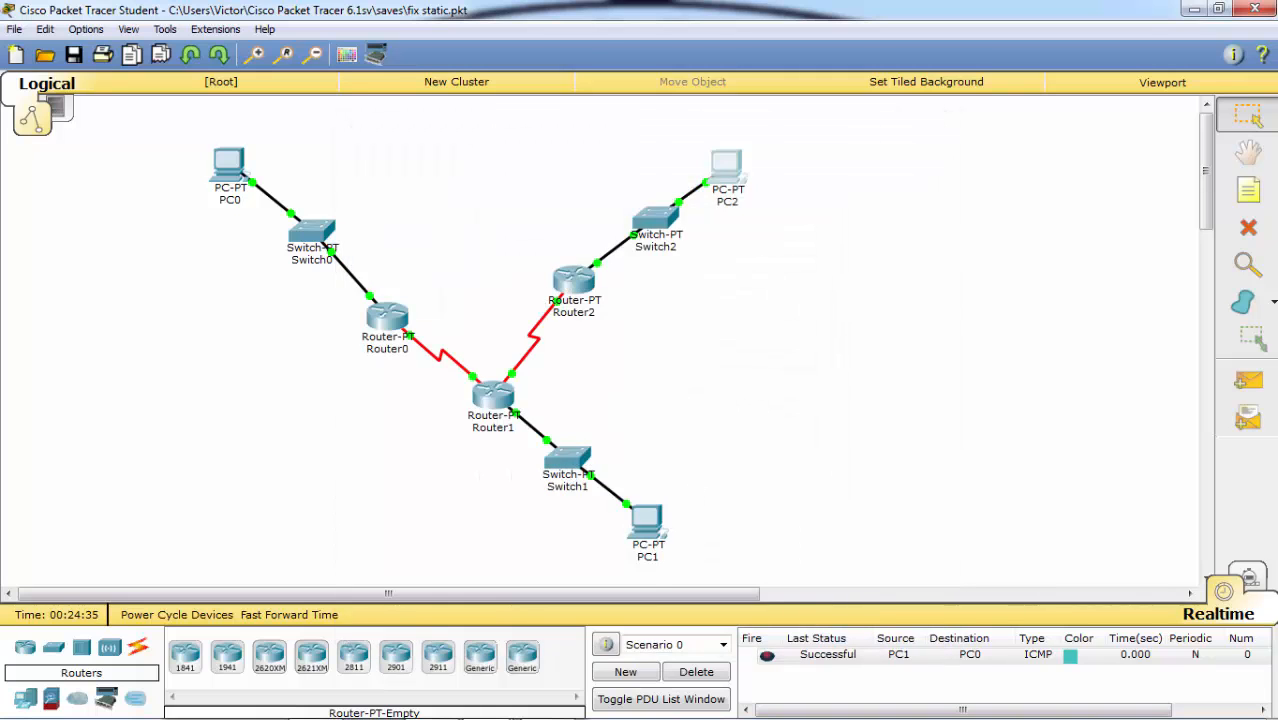
Complete Router1's pending static route to network 172.16.2.0 with mask 255.255.255.0 via next hop 192.168.3.2
{"action": "mouse_move", "coordinate": [558, 705]}
{"action": "mouse_move", "coordinate": [487, 703]}
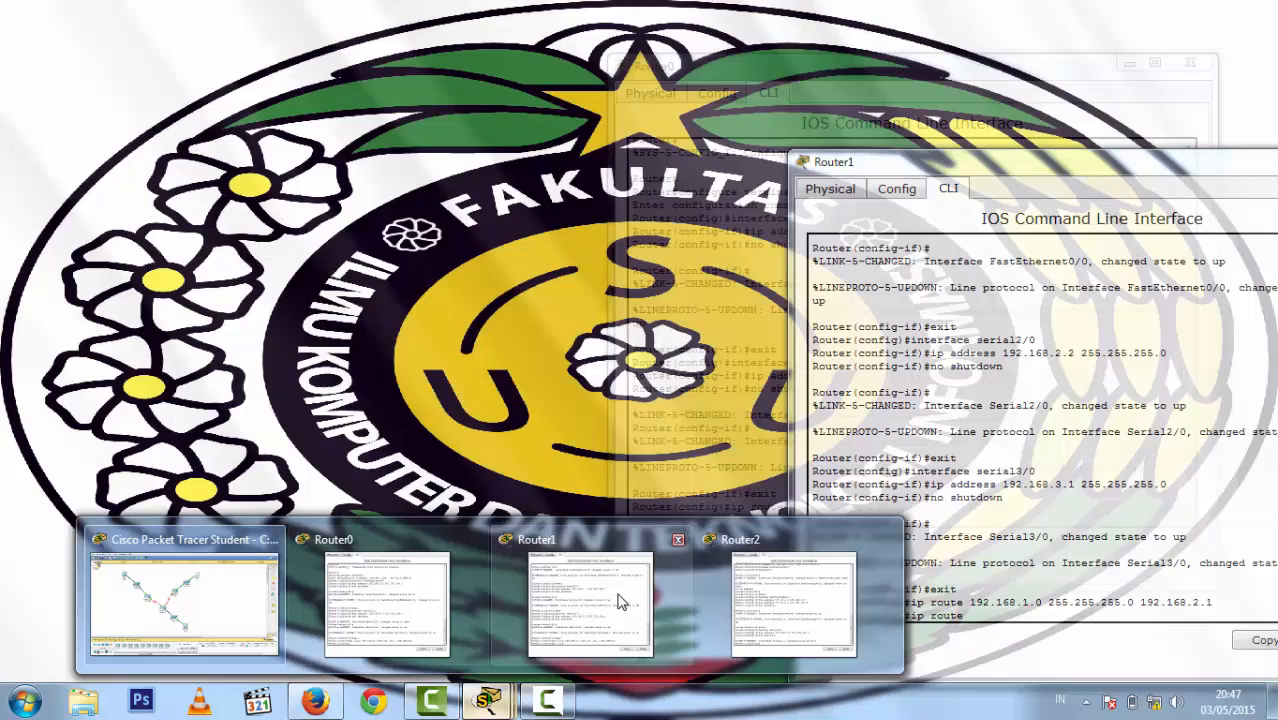
{"action": "left_click", "coordinate": [622, 600]}
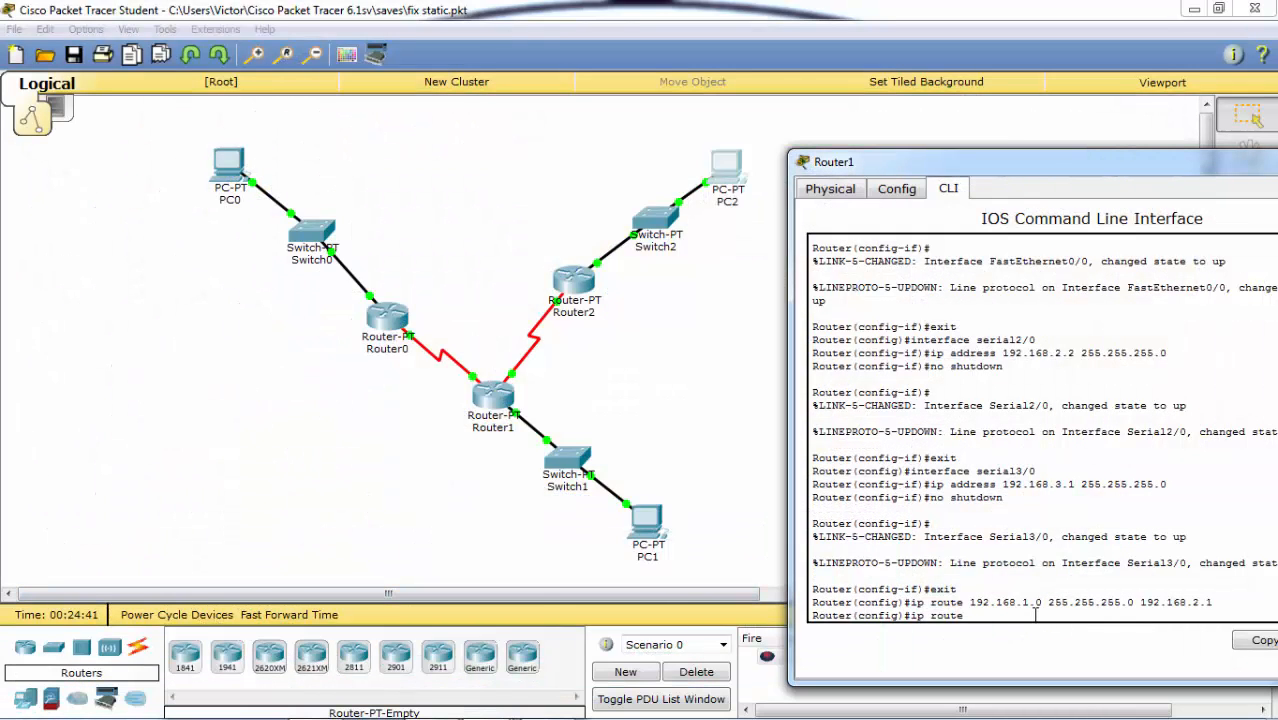
{"action": "type", "text": "172.16.2.0 255.255.255.0"}
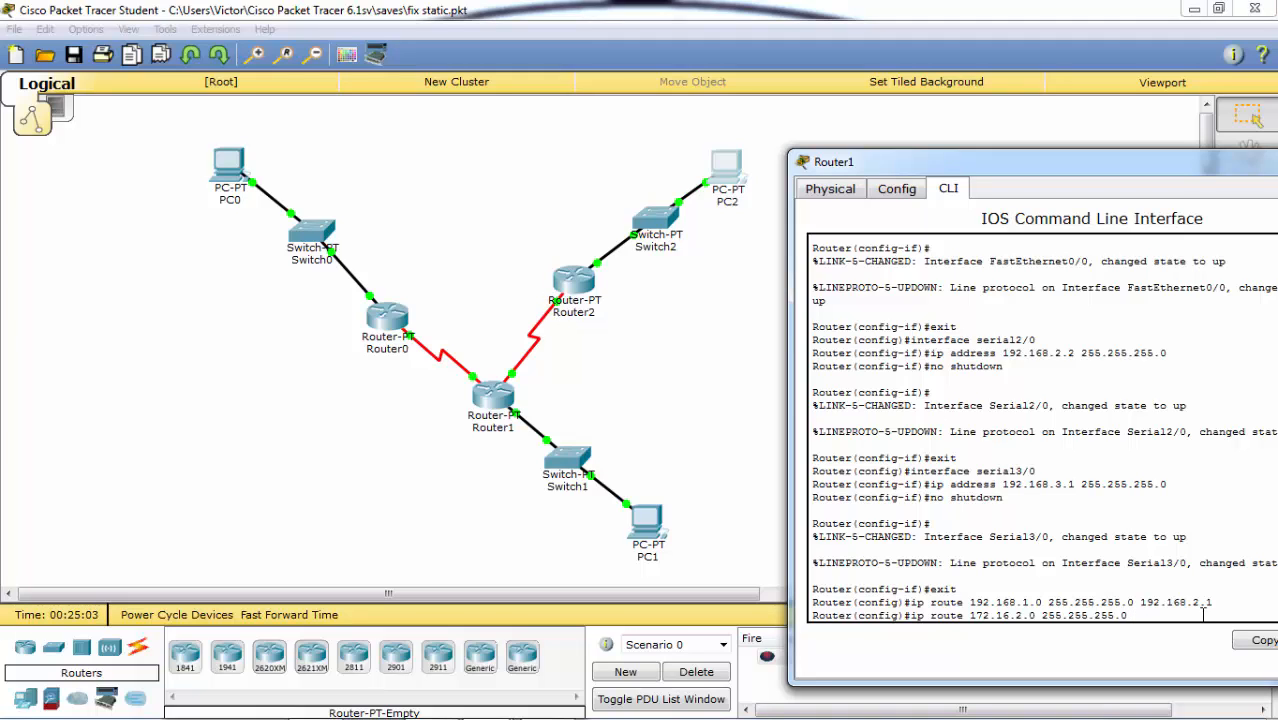
{"action": "type", "text": "192.168.3.2"}
{"action": "key", "text": "Return"}
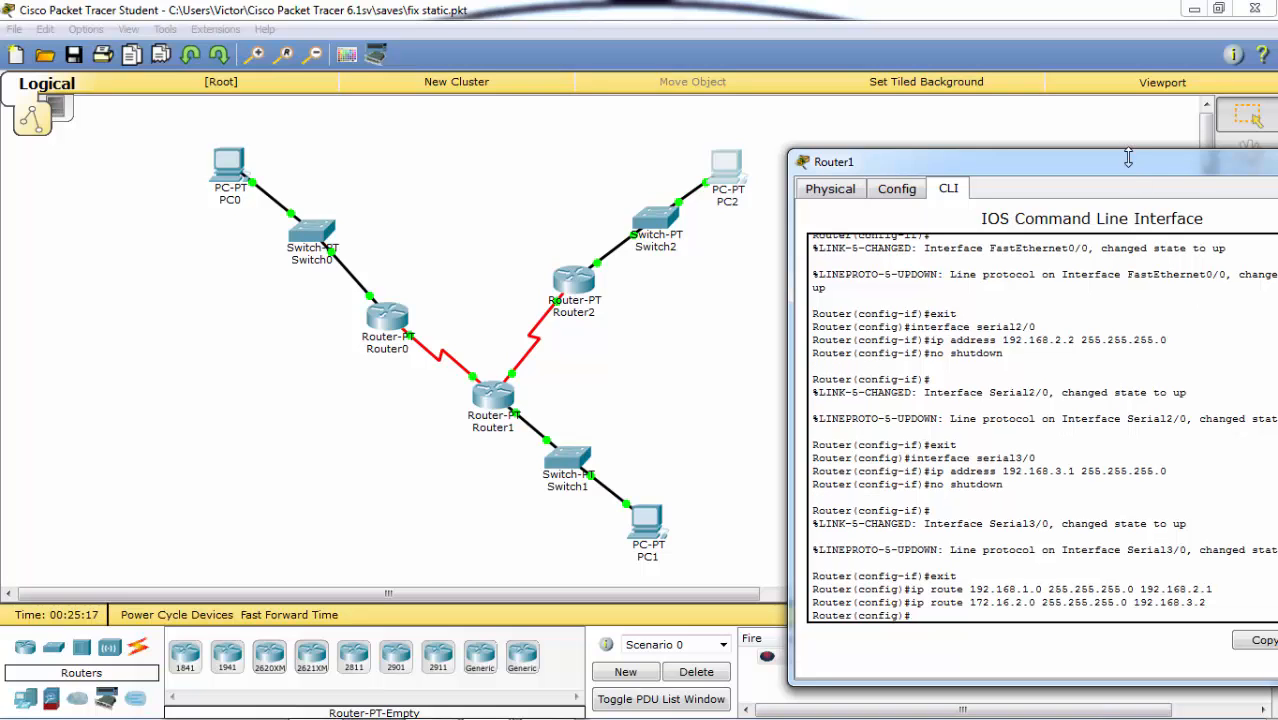
Open Router2's command line, place its window beside the topology, and exit interface configuration mode
{"action": "left_click_drag", "start_coordinate": [1126, 168], "coordinate": [1049, 234]}
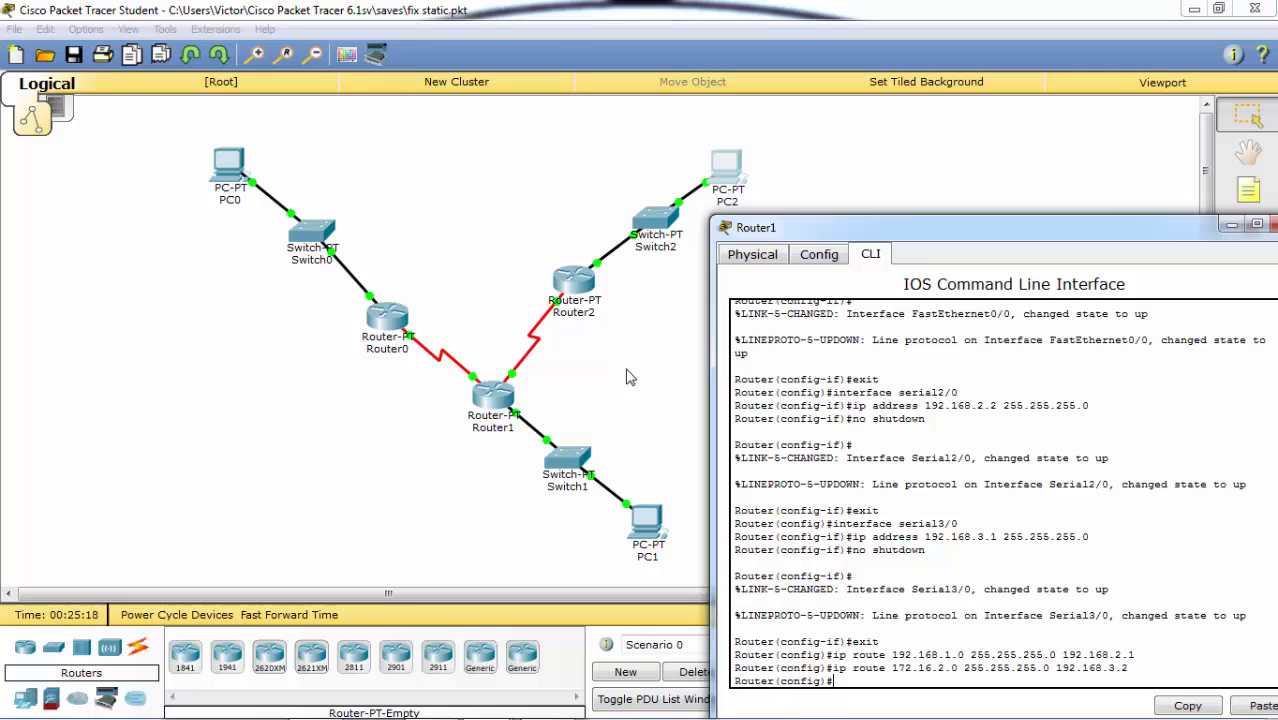
{"action": "left_click", "coordinate": [578, 286]}
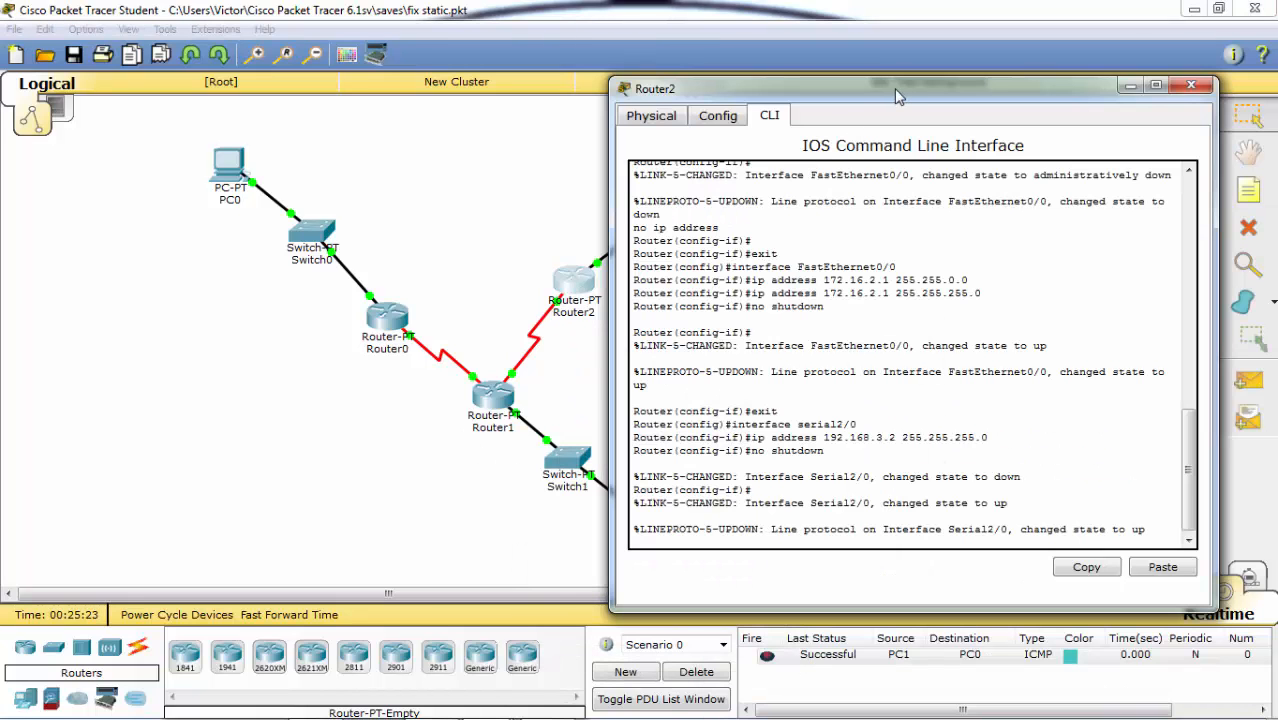
{"action": "left_click_drag", "start_coordinate": [894, 88], "coordinate": [1057, 143]}
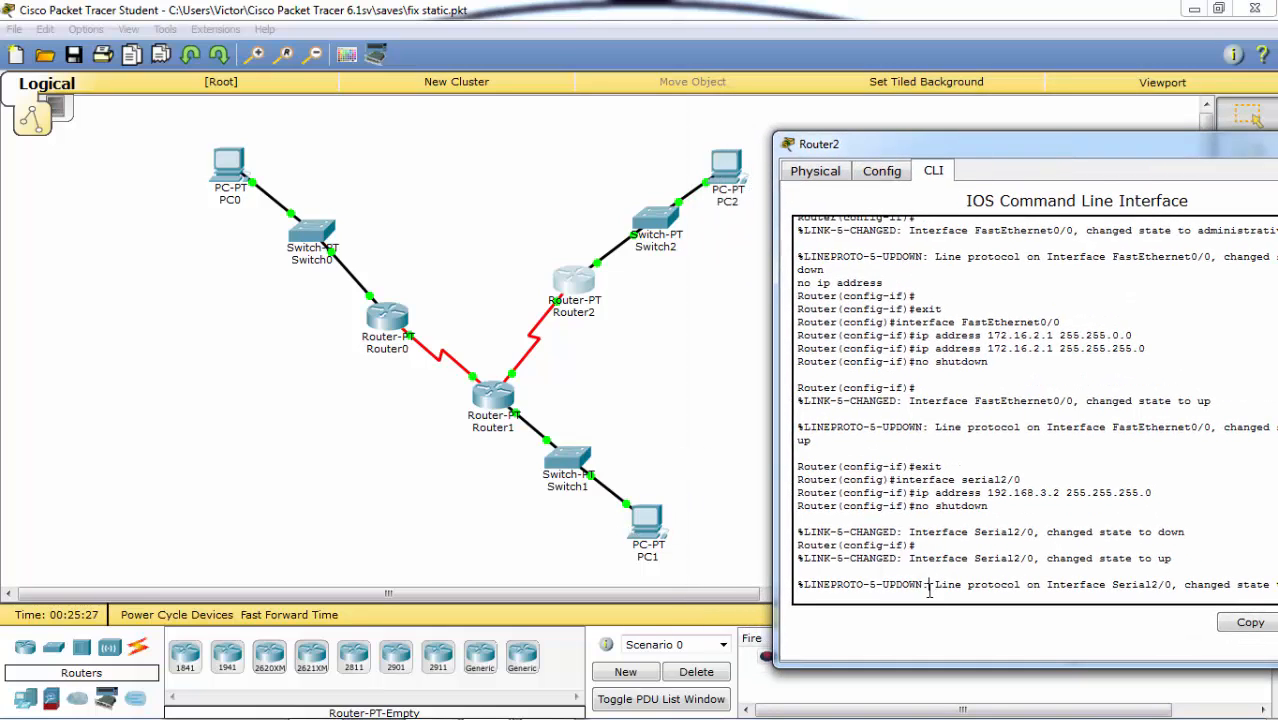
{"action": "key", "text": "Return"}
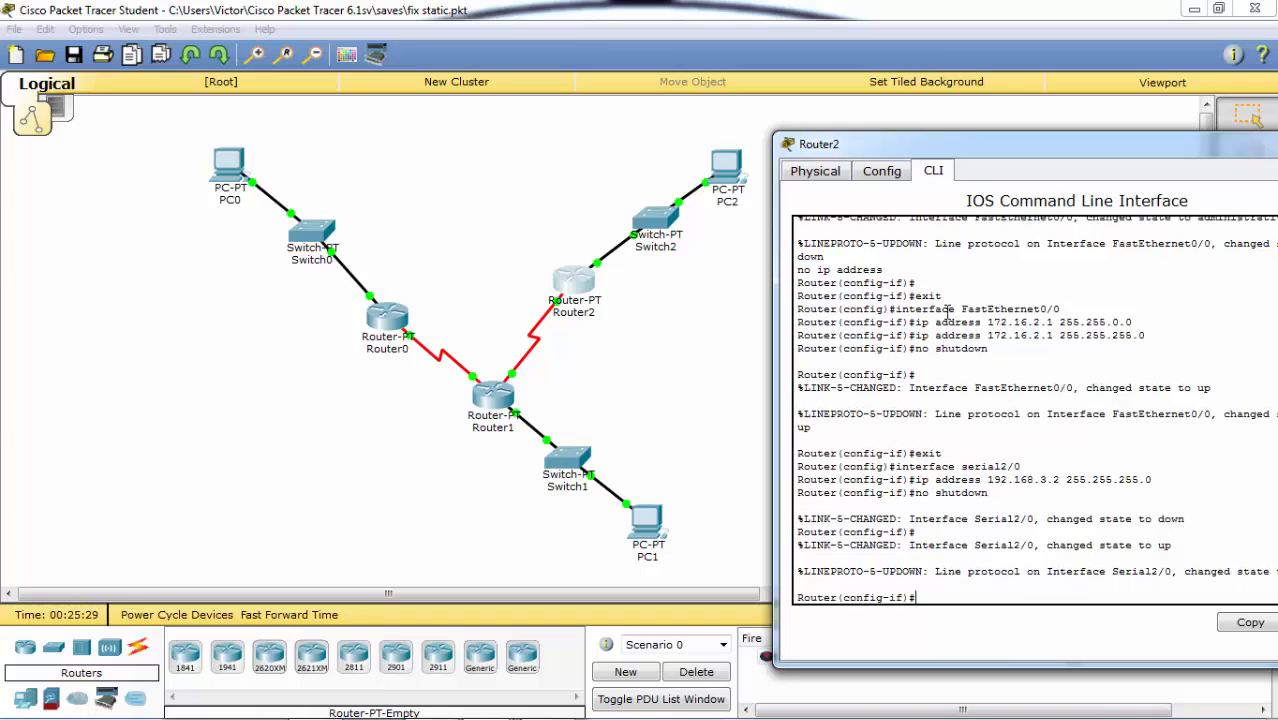
{"action": "type", "text": "exit"}
{"action": "key", "text": "Return"}
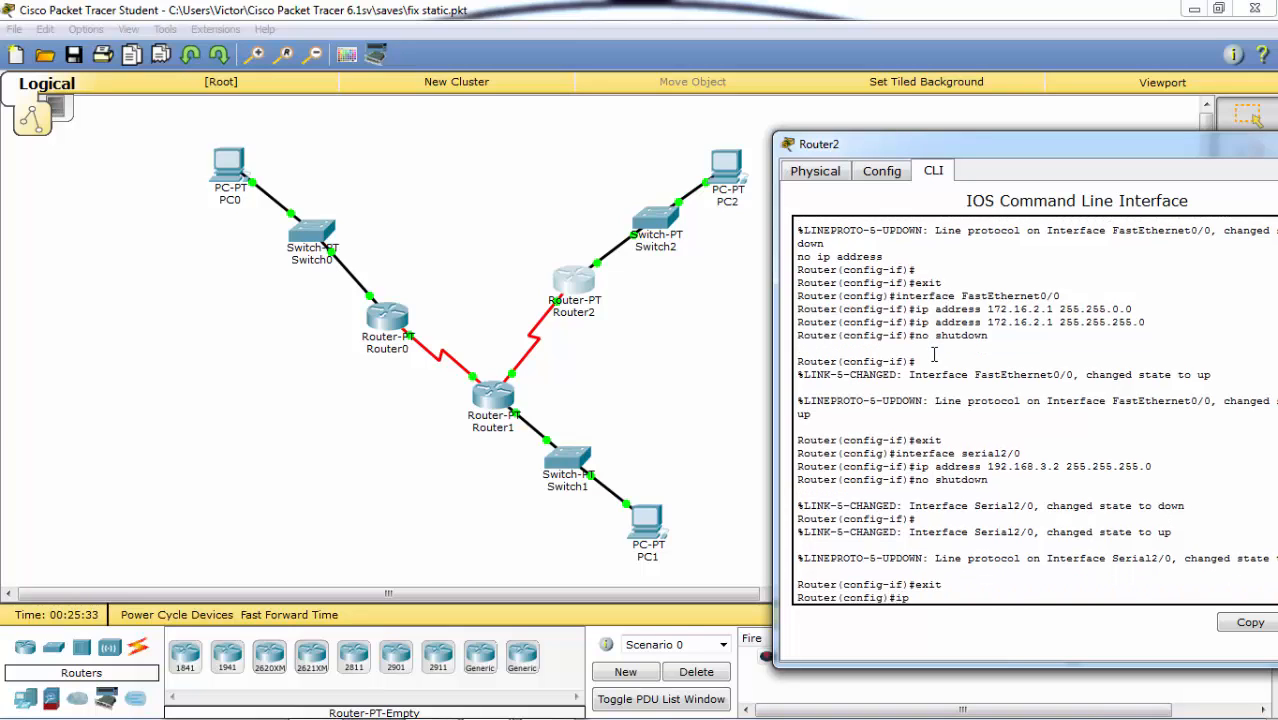
Add a static route on Router2 to 192.150.2.0 with mask 255.255.255.0 via next hop 192.168.3.1, and minimize its window
{"action": "type", "text": "ip route 192.150."}
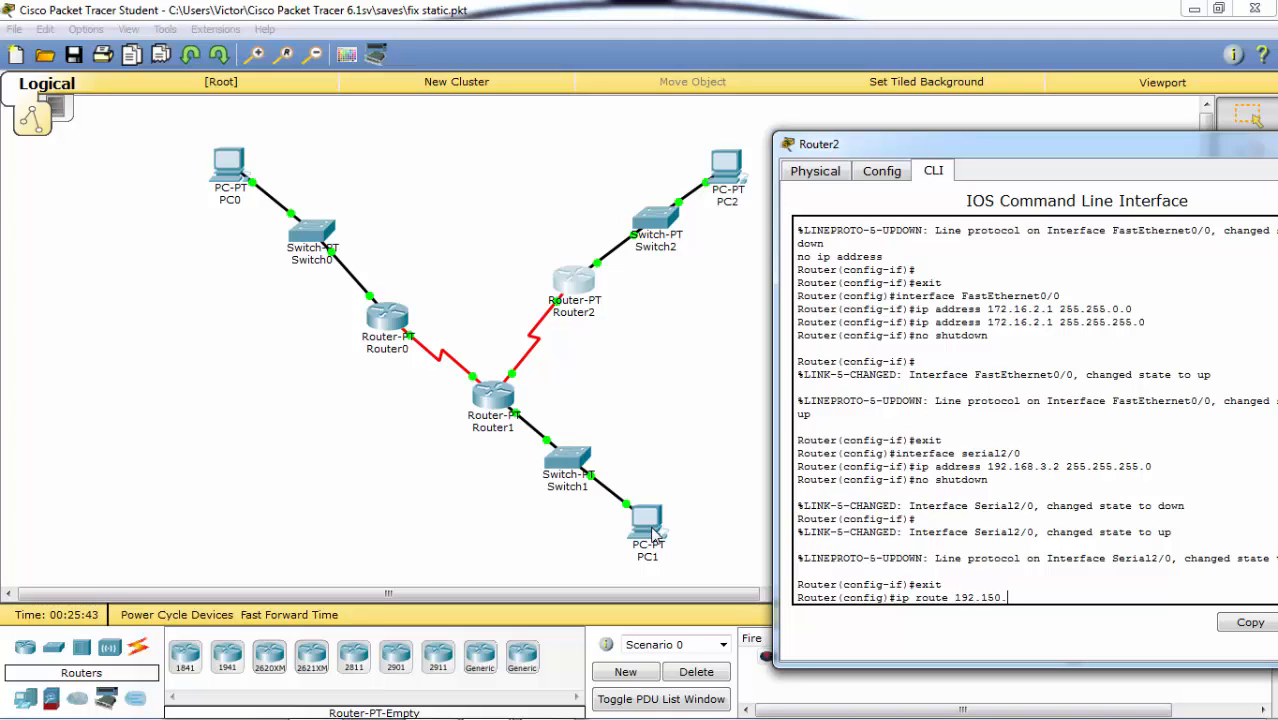
{"action": "type", "text": "2.0 255.255.255.0"}
{"action": "left_click", "coordinate": [513, 383]}
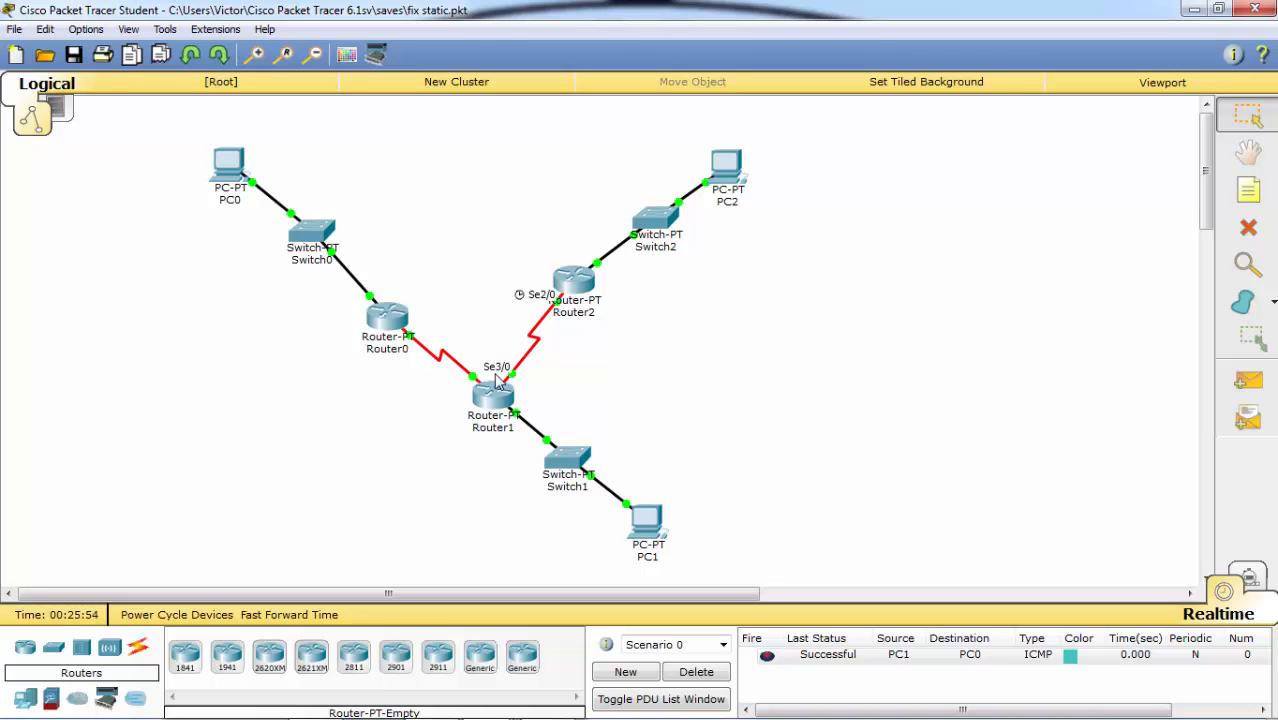
{"action": "mouse_move", "coordinate": [563, 707]}
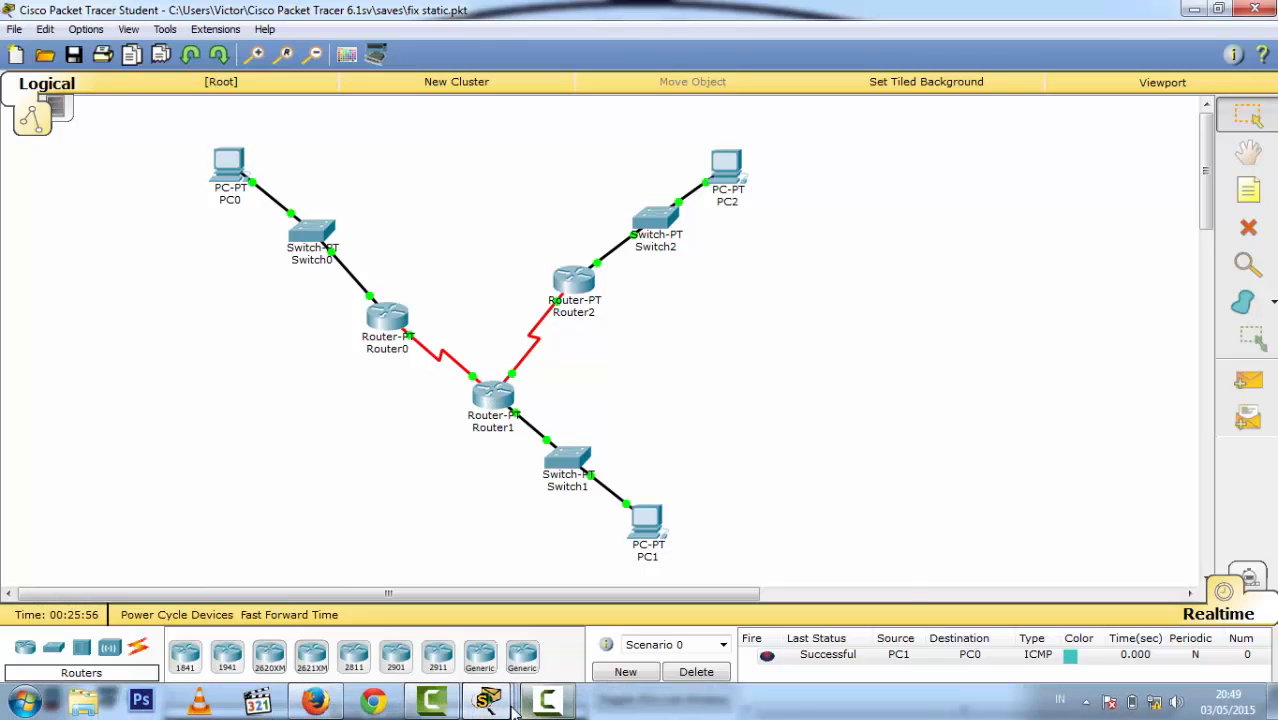
{"action": "mouse_move", "coordinate": [390, 583]}
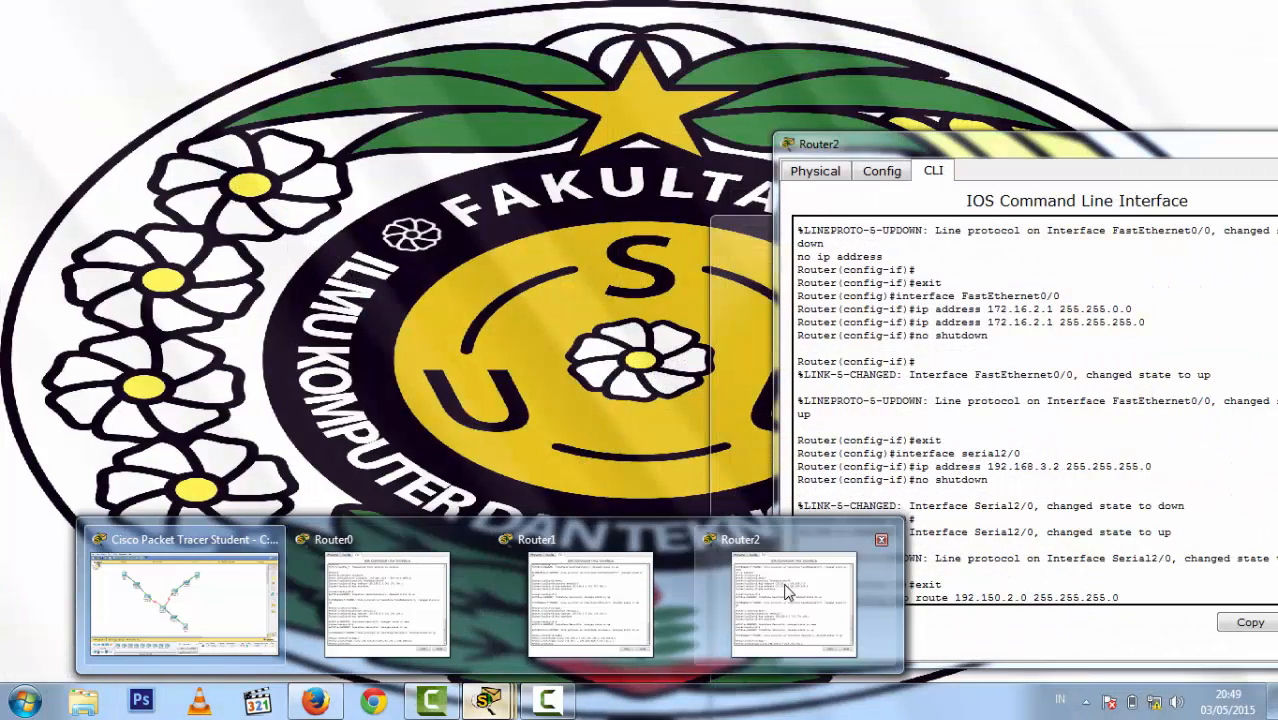
{"action": "left_click", "coordinate": [787, 592]}
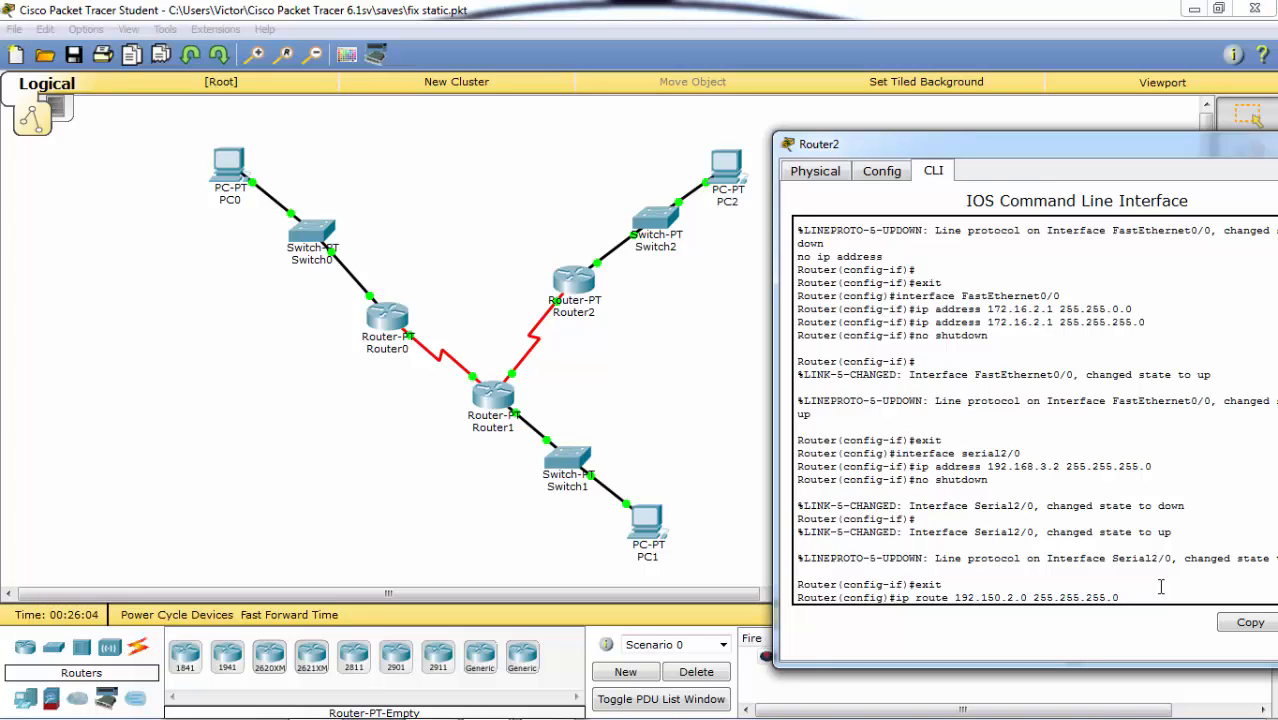
{"action": "type", "text": "192.168.3.1"}
{"action": "key", "text": "Return"}
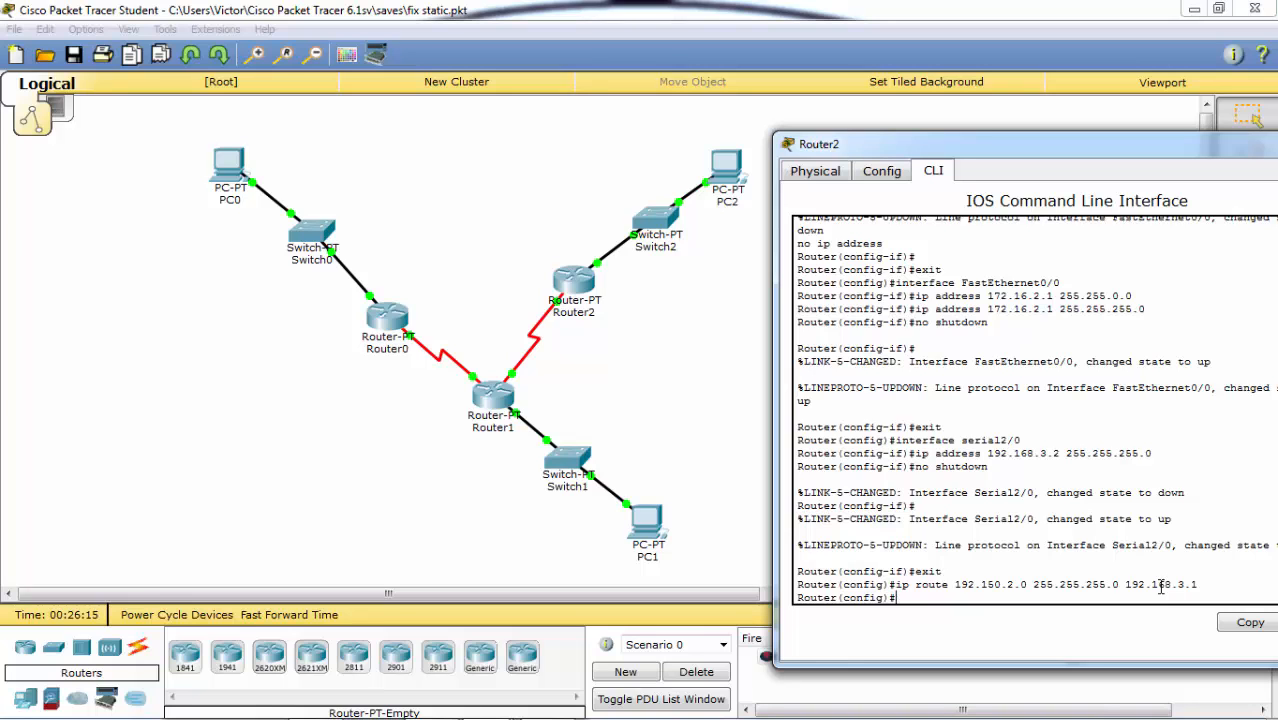
{"action": "left_click_drag", "start_coordinate": [1187, 142], "coordinate": [1048, 132]}
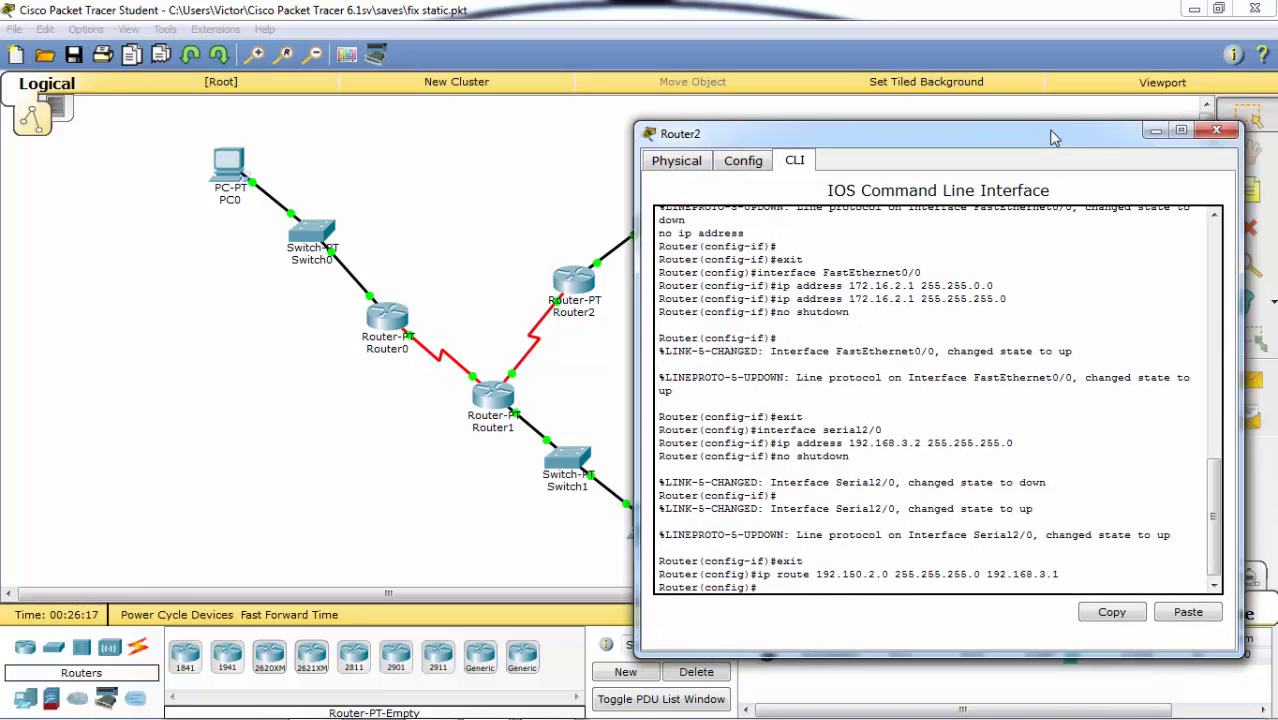
{"action": "left_click", "coordinate": [1152, 132]}
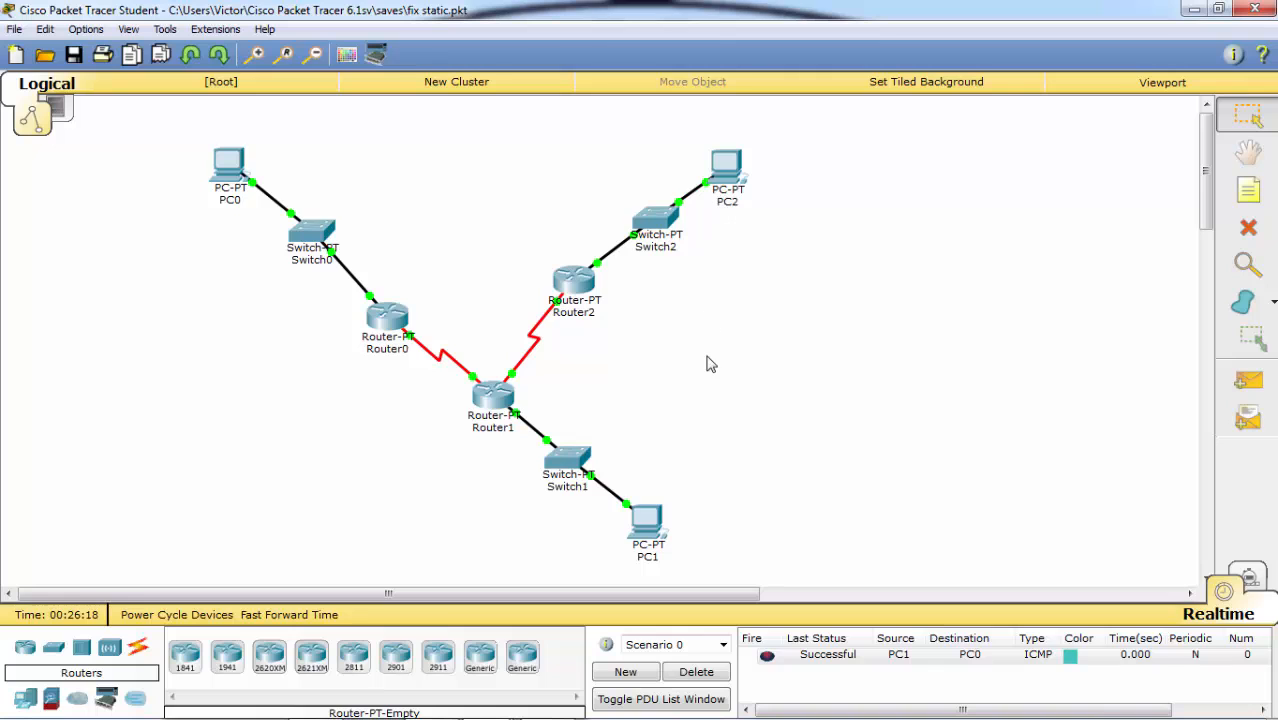
Check PC1's gateway setting and send a simple PDU from PC1 to PC2
{"action": "left_click", "coordinate": [648, 528]}
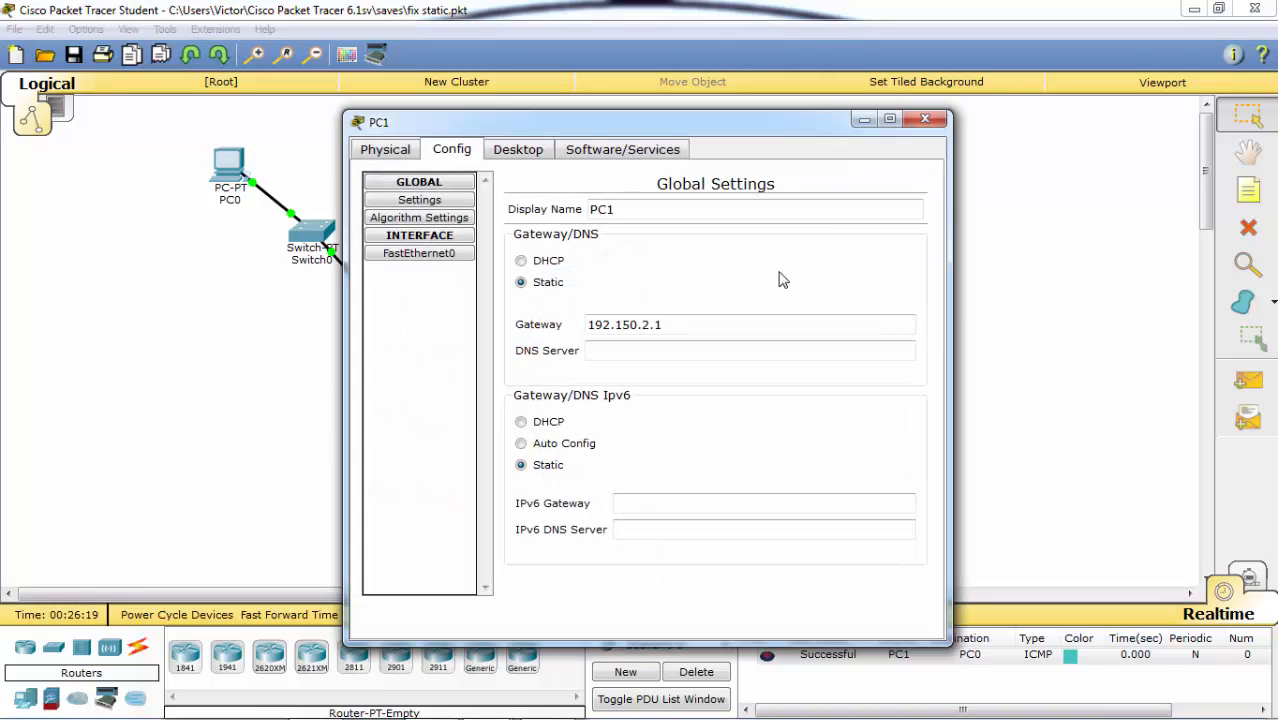
{"action": "left_click", "coordinate": [864, 120]}
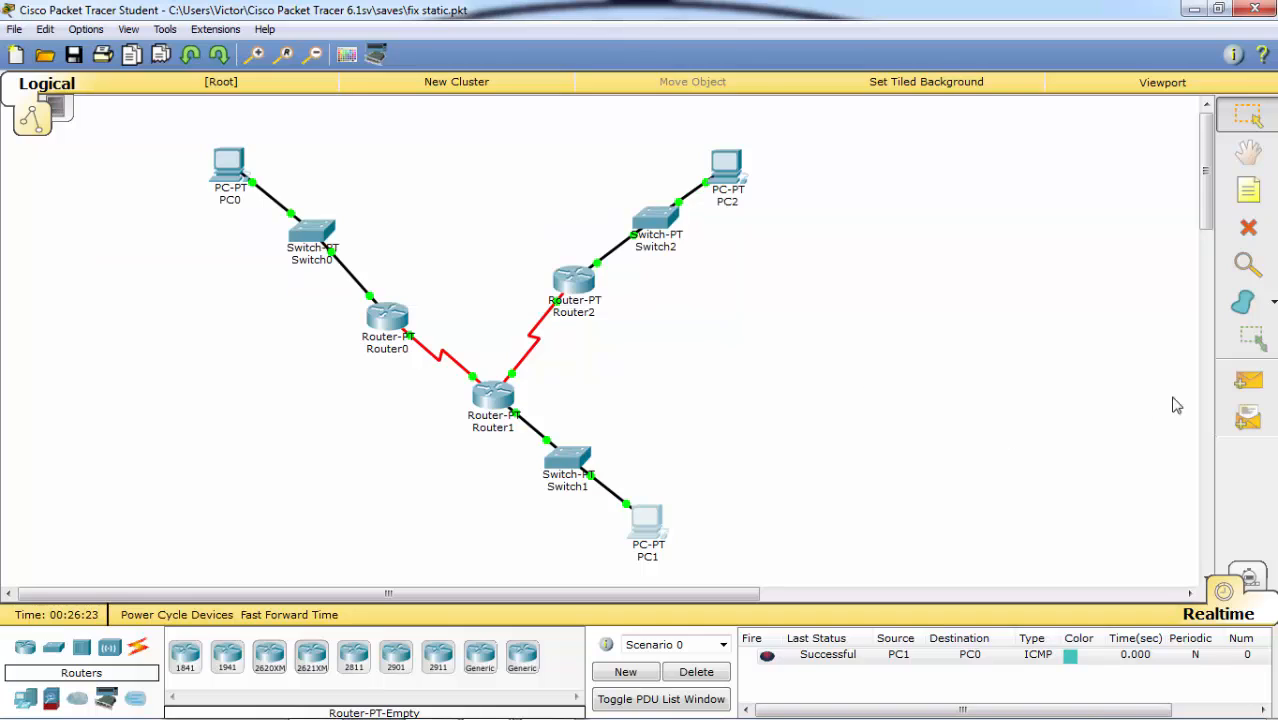
{"action": "left_click", "coordinate": [1248, 380]}
{"action": "left_click", "coordinate": [640, 505]}
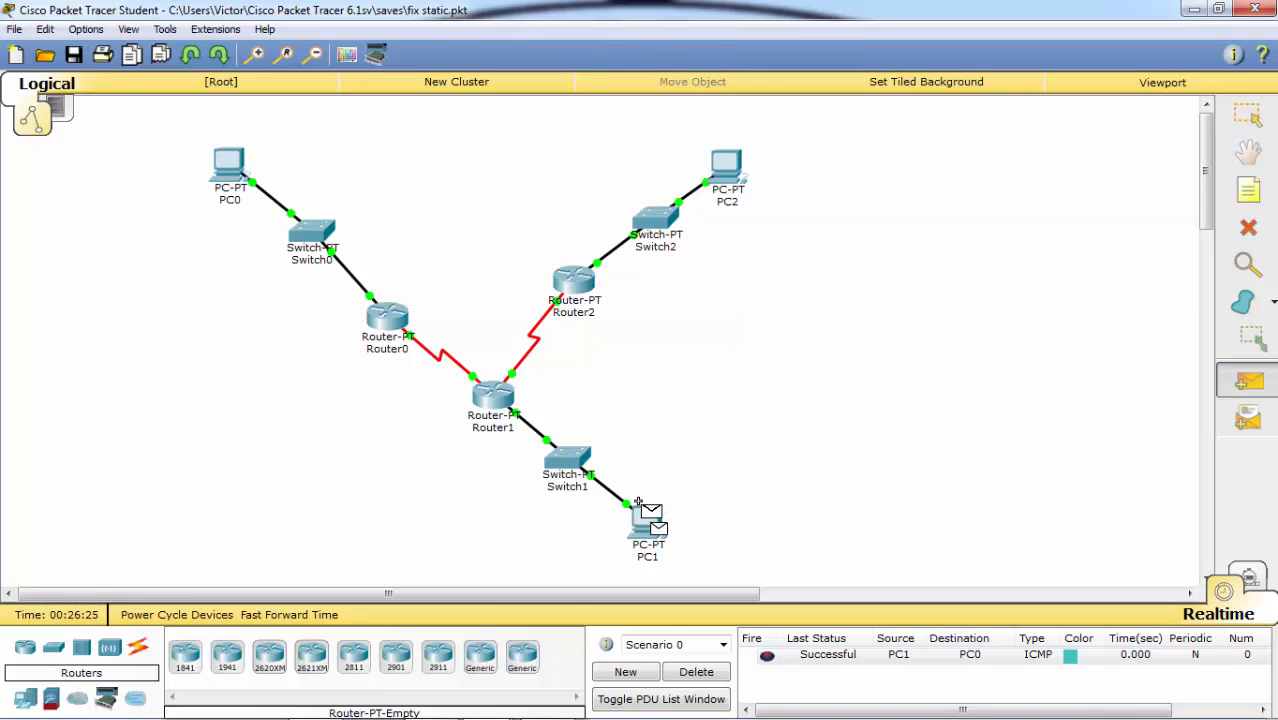
{"action": "left_click", "coordinate": [722, 162]}
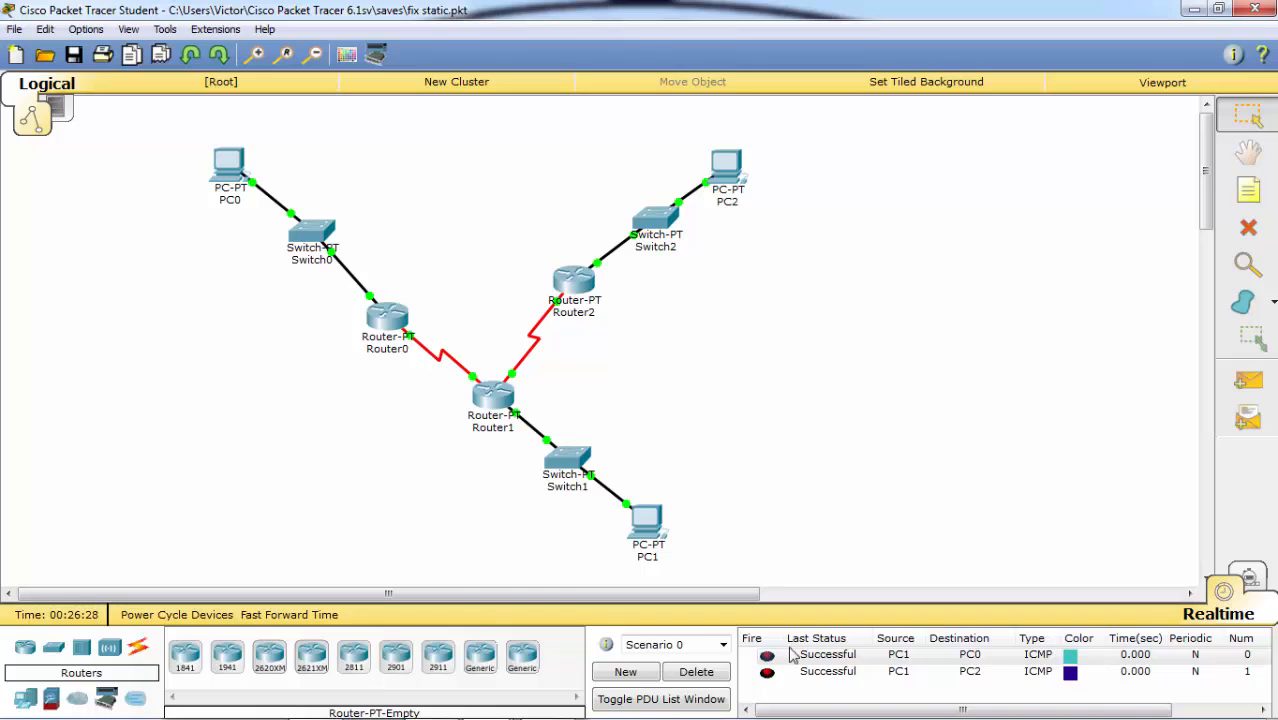
Clear the PDU list of Scenario 0 and send a fresh simple PDU from PC1 to PC2
{"action": "left_click", "coordinate": [698, 672]}
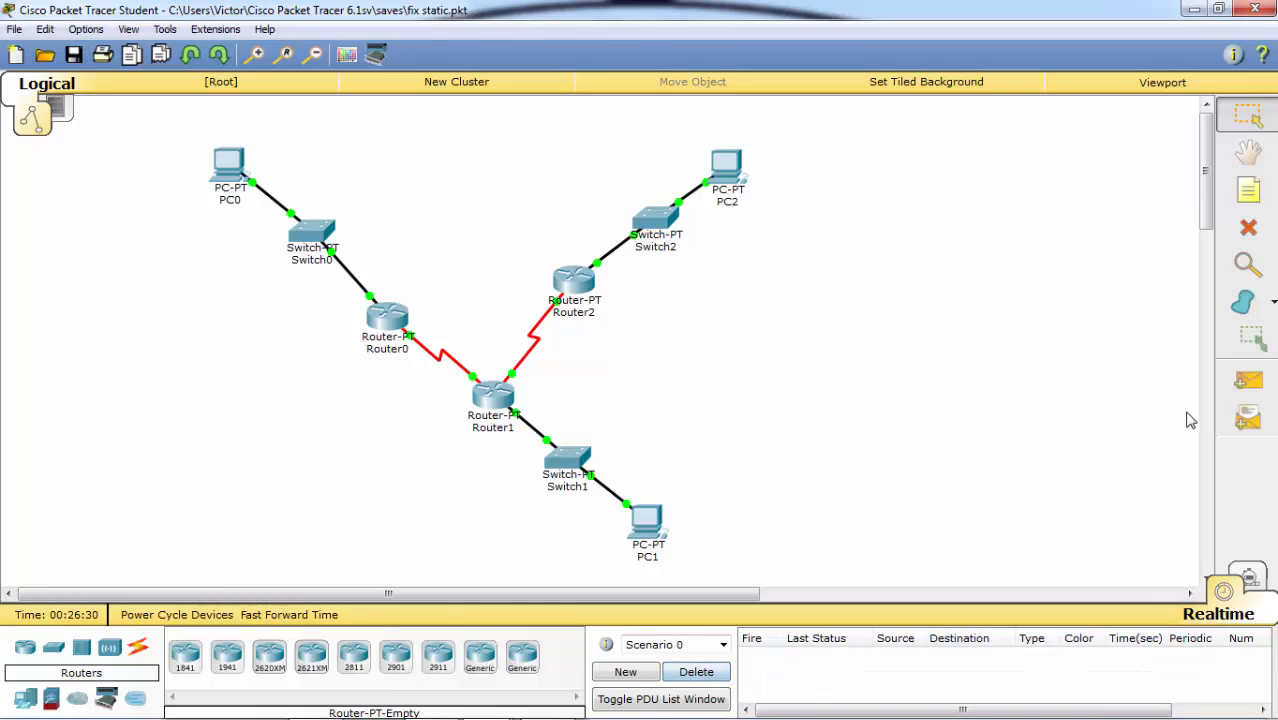
{"action": "left_click", "coordinate": [1248, 381]}
{"action": "left_click", "coordinate": [648, 518]}
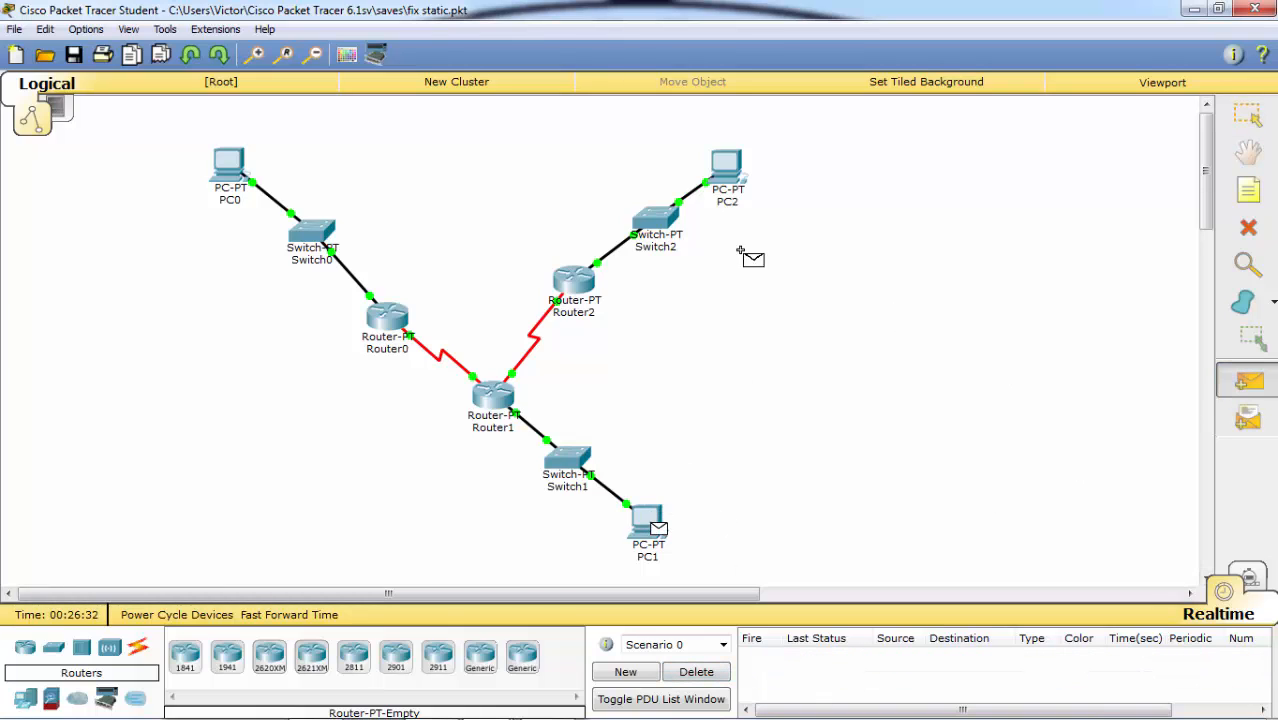
{"action": "left_click", "coordinate": [727, 163]}
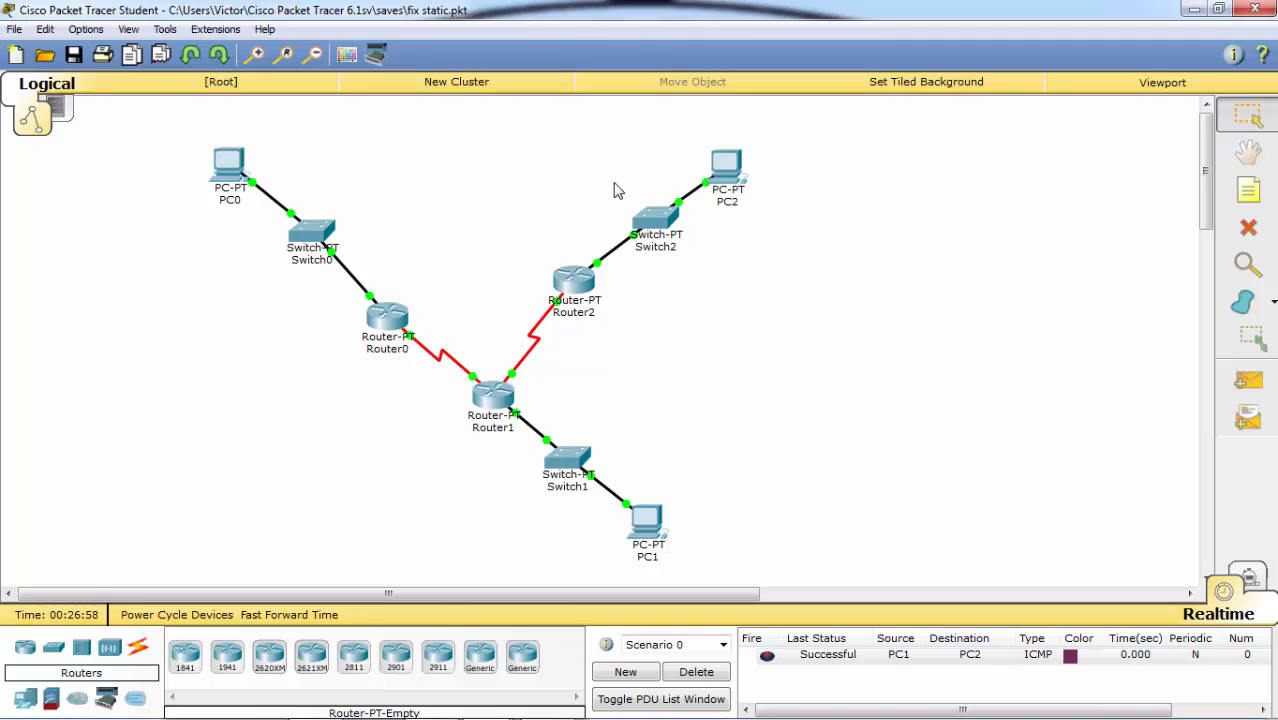
Add a static route on Router0 to network 192.168.3.0 with mask 255.255.255.0 via next hop 192.168.2.2
{"action": "mouse_move", "coordinate": [373, 330]}
{"action": "mouse_move", "coordinate": [574, 289]}
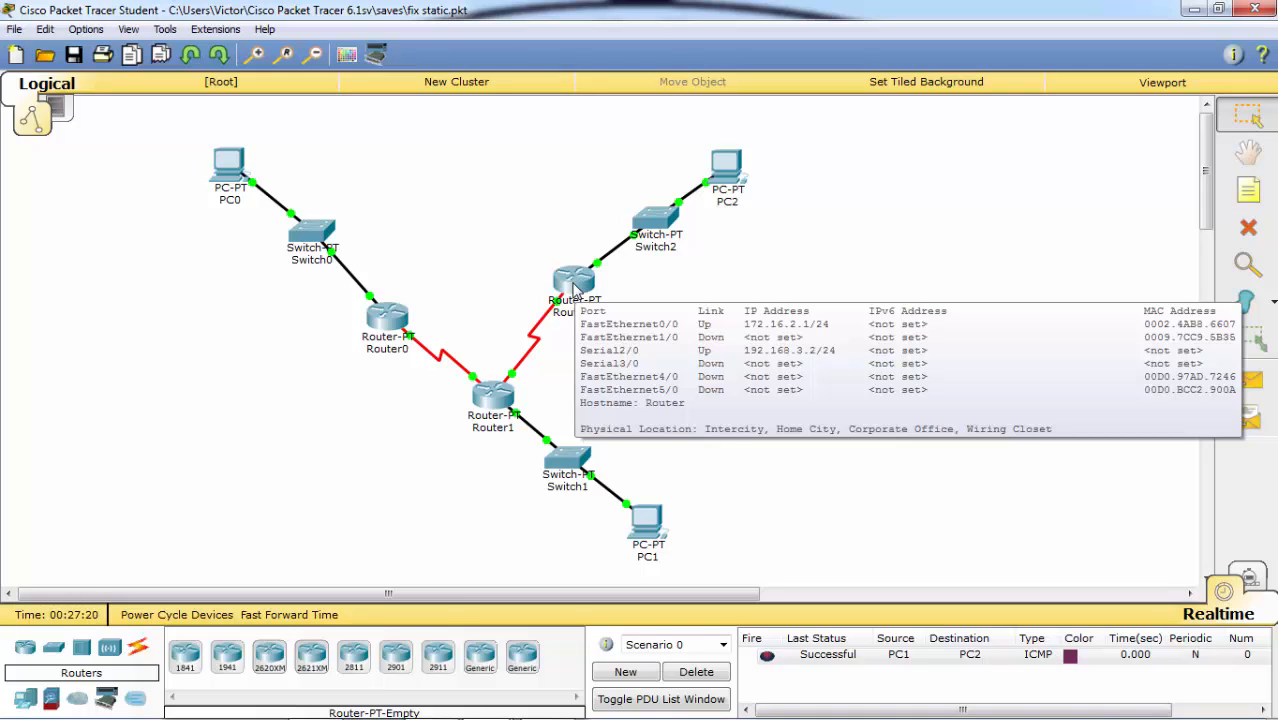
{"action": "left_click", "coordinate": [398, 322]}
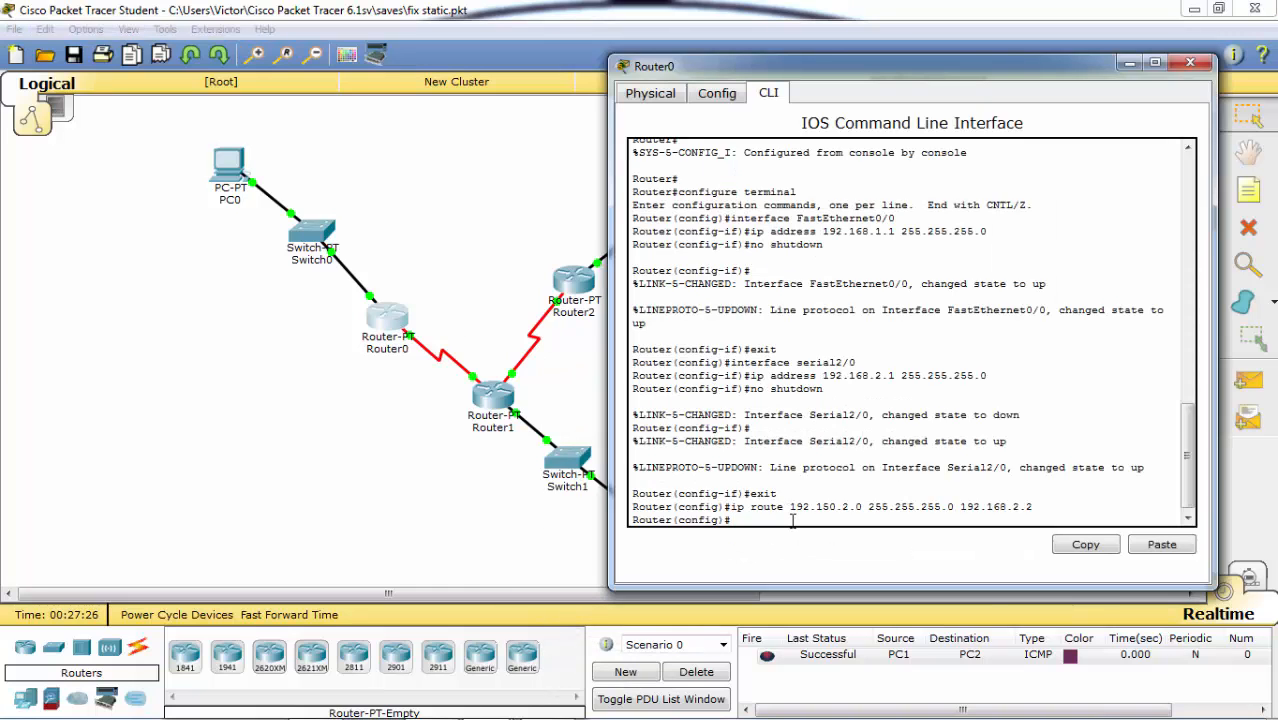
{"action": "type", "text": "ip route 192.1"}
{"action": "type", "text": "68.3.0"}
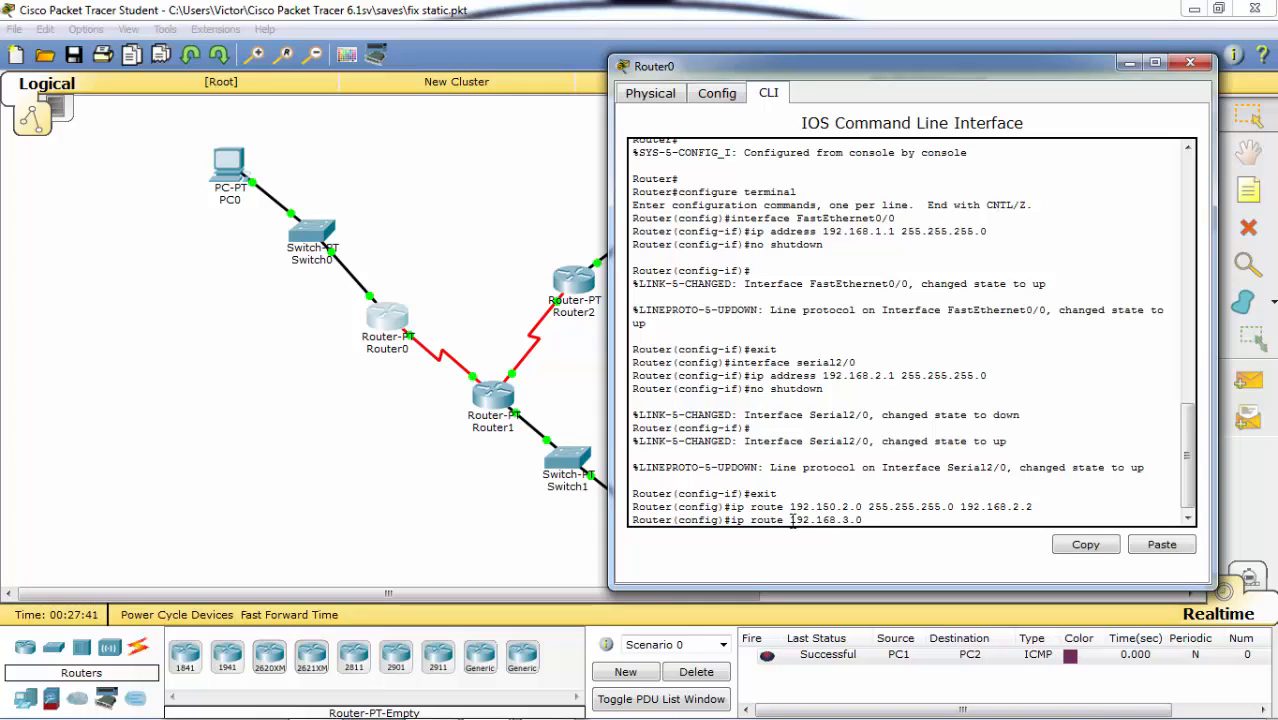
{"action": "type", "text": " 255.255.255.255.0"}
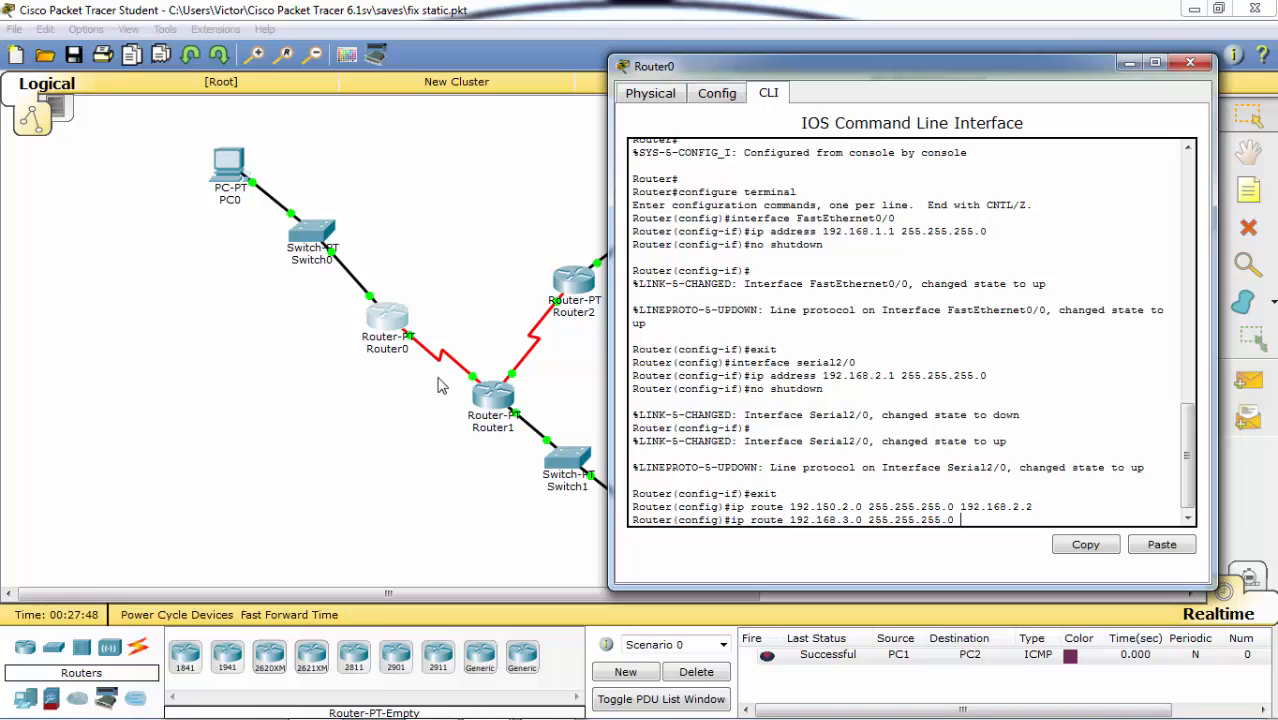
{"action": "left_click", "coordinate": [421, 458]}
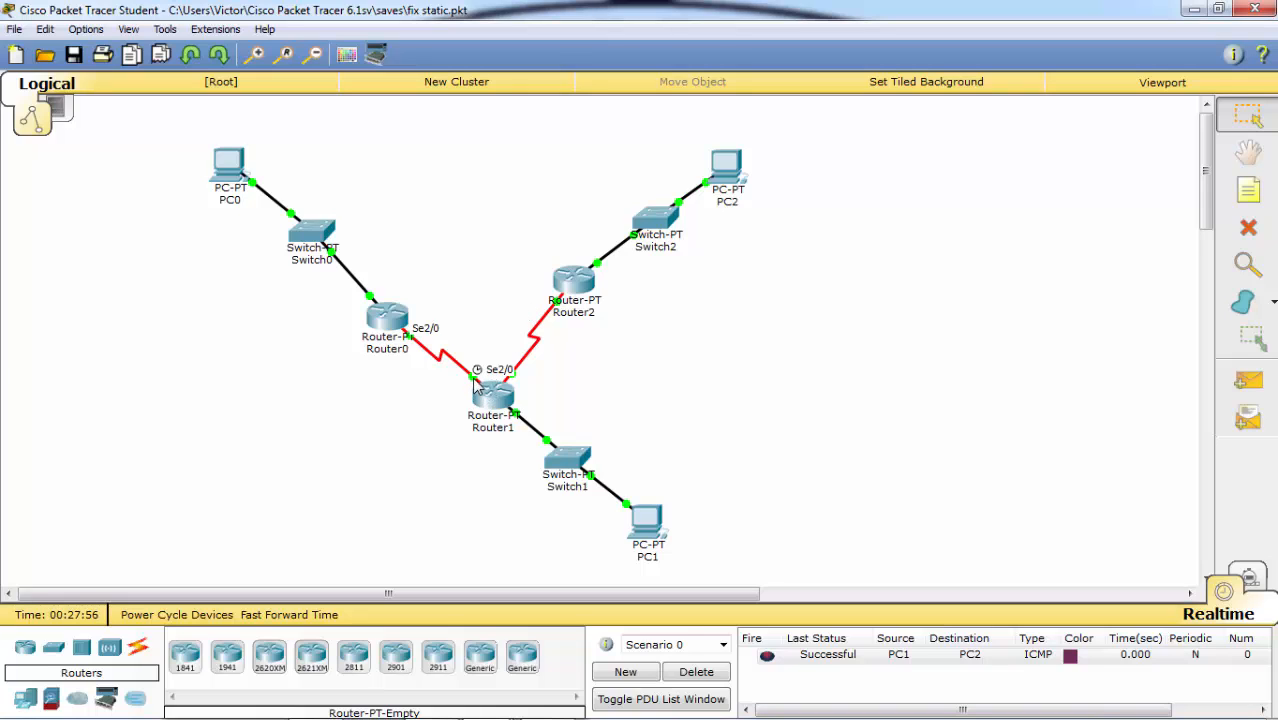
{"action": "mouse_move", "coordinate": [530, 706]}
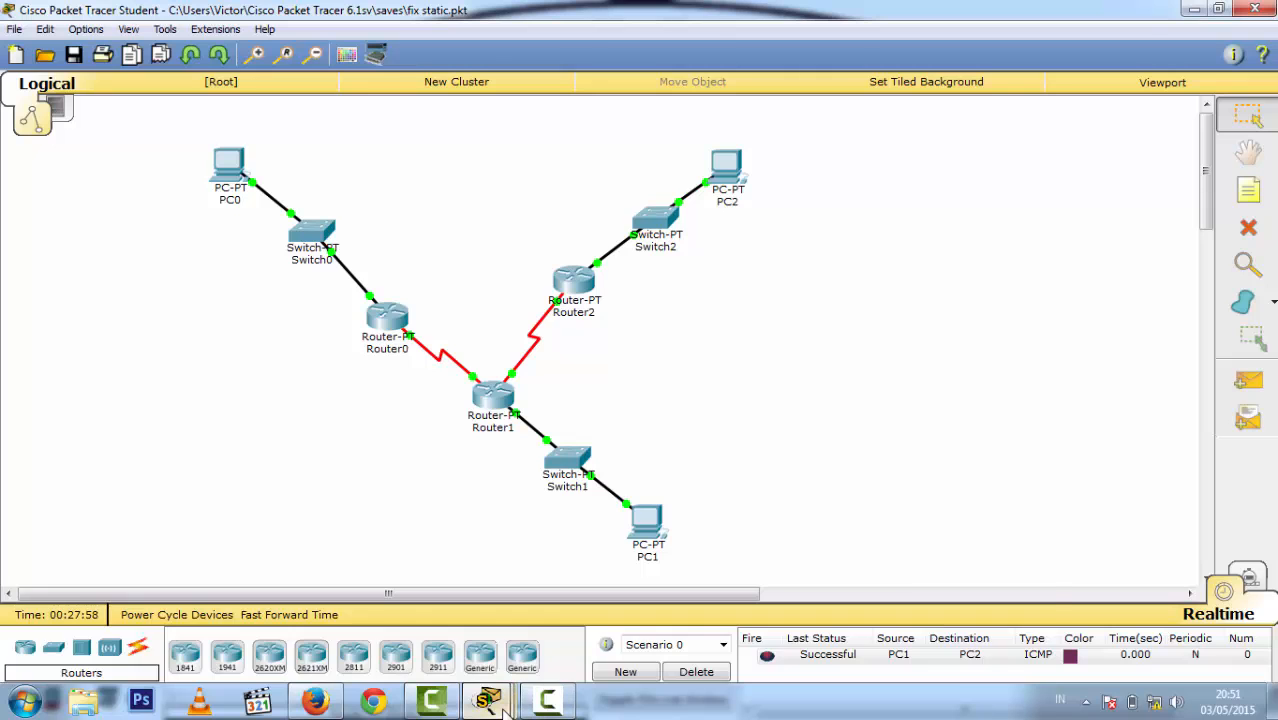
{"action": "mouse_move", "coordinate": [488, 703]}
{"action": "left_click", "coordinate": [371, 603]}
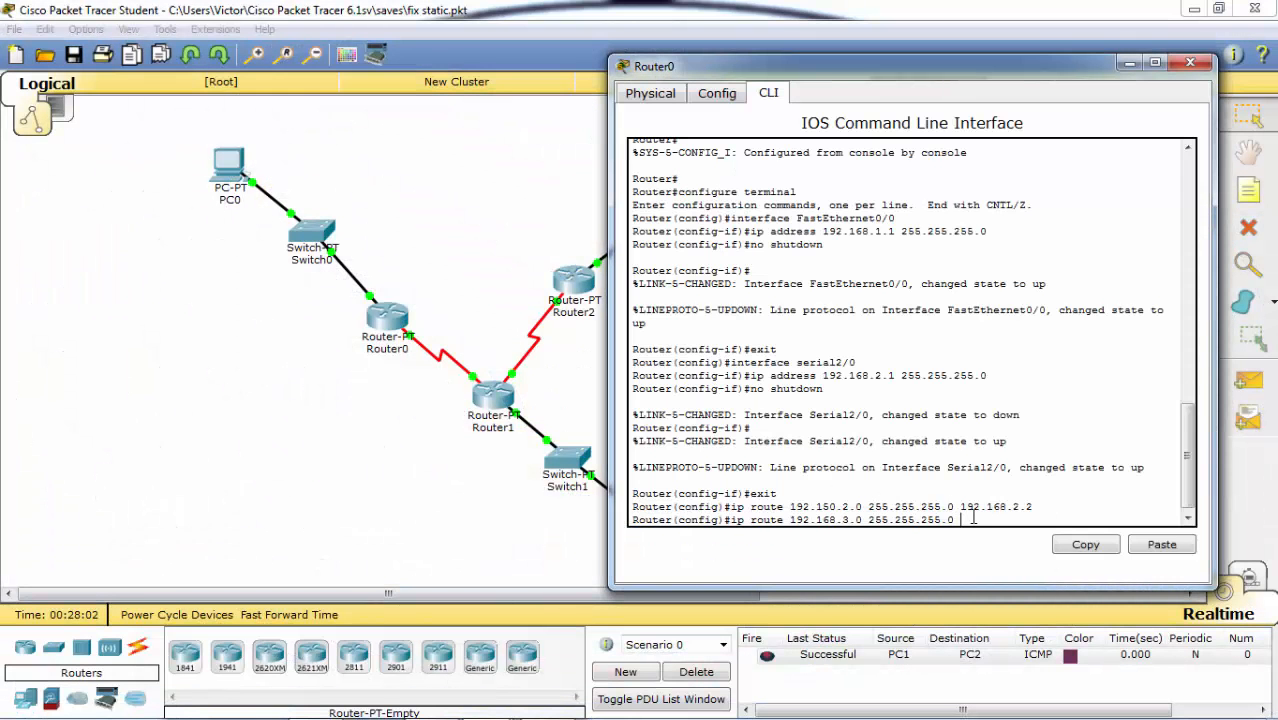
{"action": "type", "text": "192.168.2.2"}
{"action": "key", "text": "Return"}
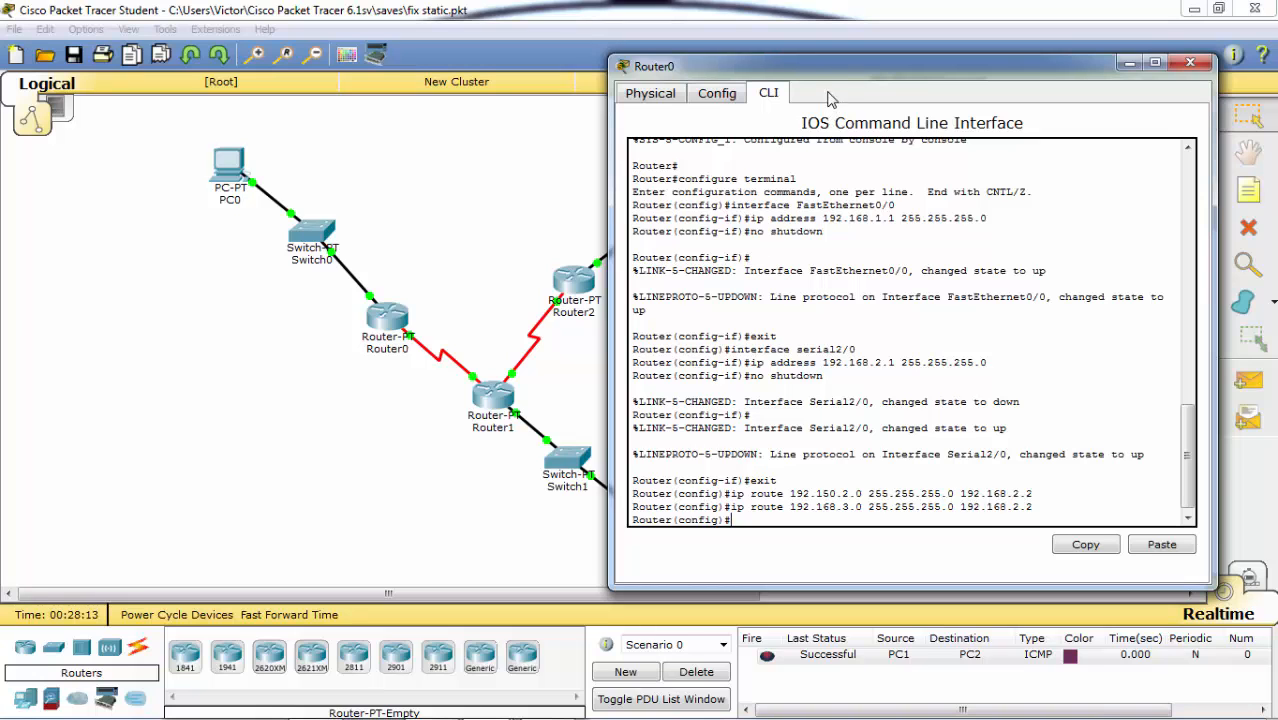
Move Router0's window clear of PC2 and inspect PC2's FastEthernet0 IP configuration
{"action": "left_click_drag", "start_coordinate": [829, 74], "coordinate": [946, 193]}
{"action": "left_click", "coordinate": [405, 318]}
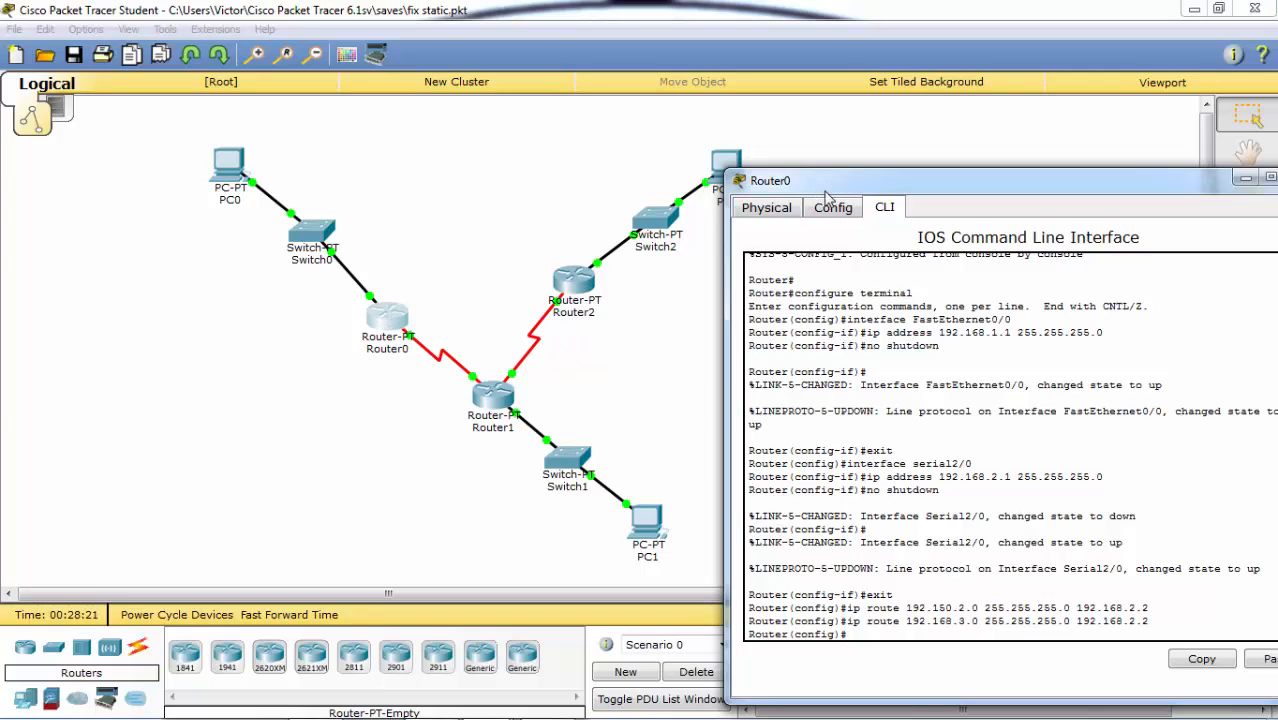
{"action": "left_click_drag", "start_coordinate": [823, 182], "coordinate": [816, 284]}
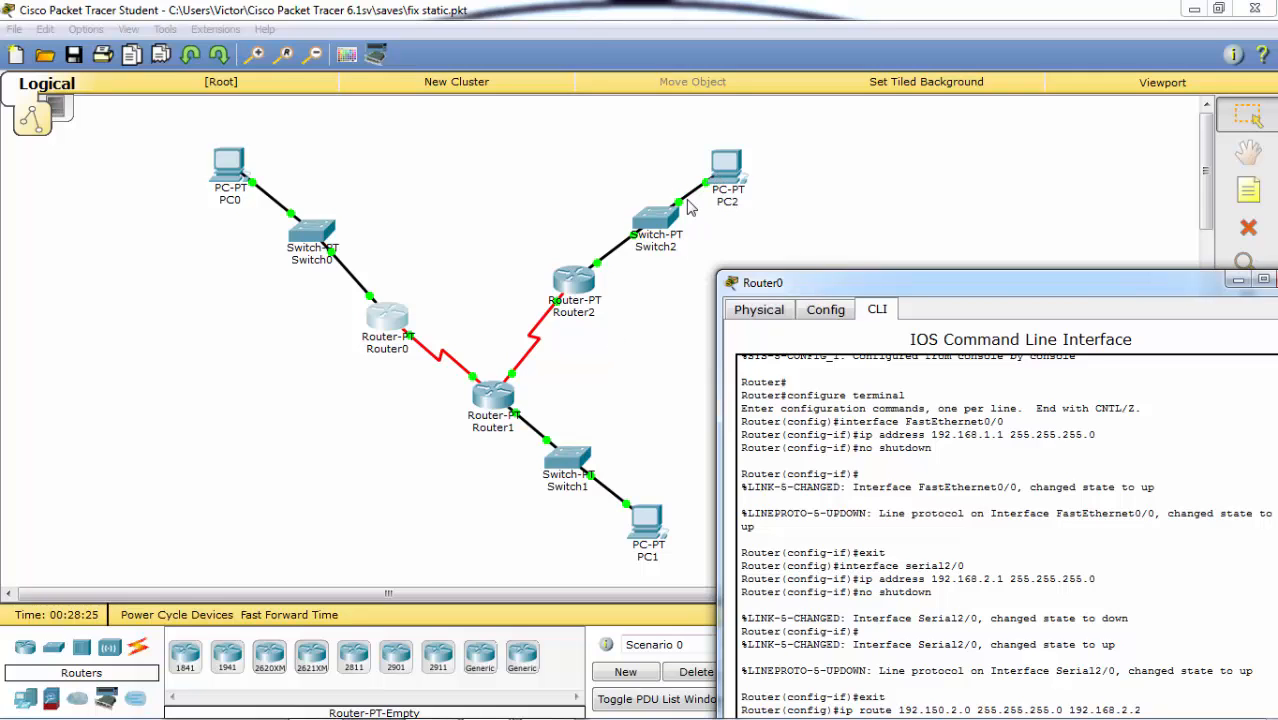
{"action": "left_click", "coordinate": [728, 186]}
{"action": "left_click", "coordinate": [728, 186]}
{"action": "left_click", "coordinate": [432, 254]}
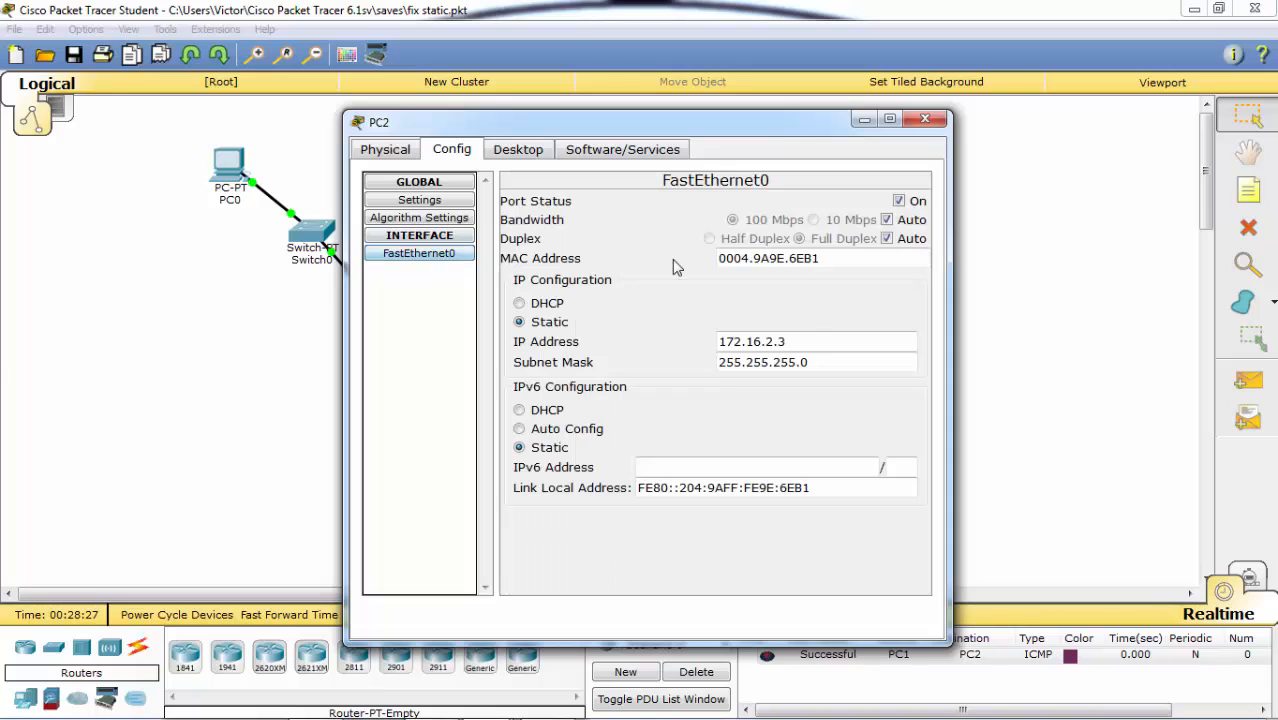
Check the host part of PC2's IP address and minimize its configuration window
{"action": "left_click", "coordinate": [776, 342]}
{"action": "key", "text": "BackSpace"}
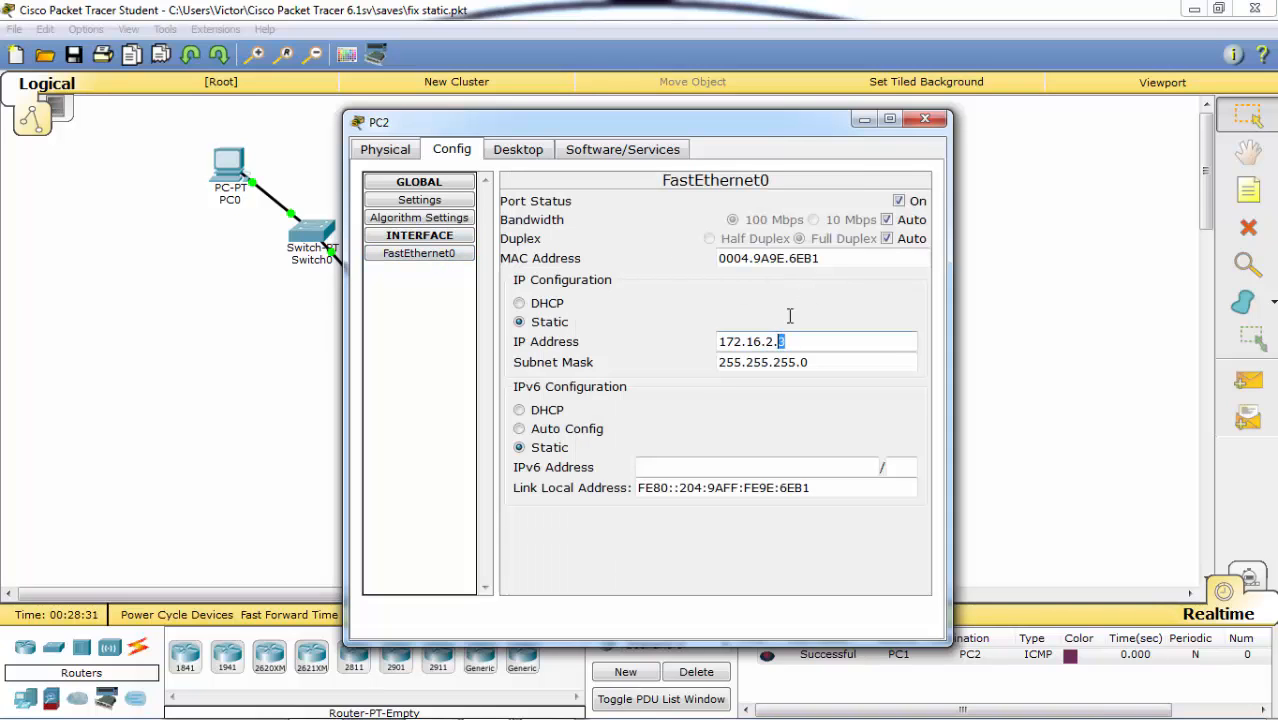
{"action": "left_click", "coordinate": [864, 120]}
Begin a static route command in Router0's CLI for network 172.16.2.0 with mask 255.255.255.0
{"action": "left_click", "coordinate": [396, 320]}
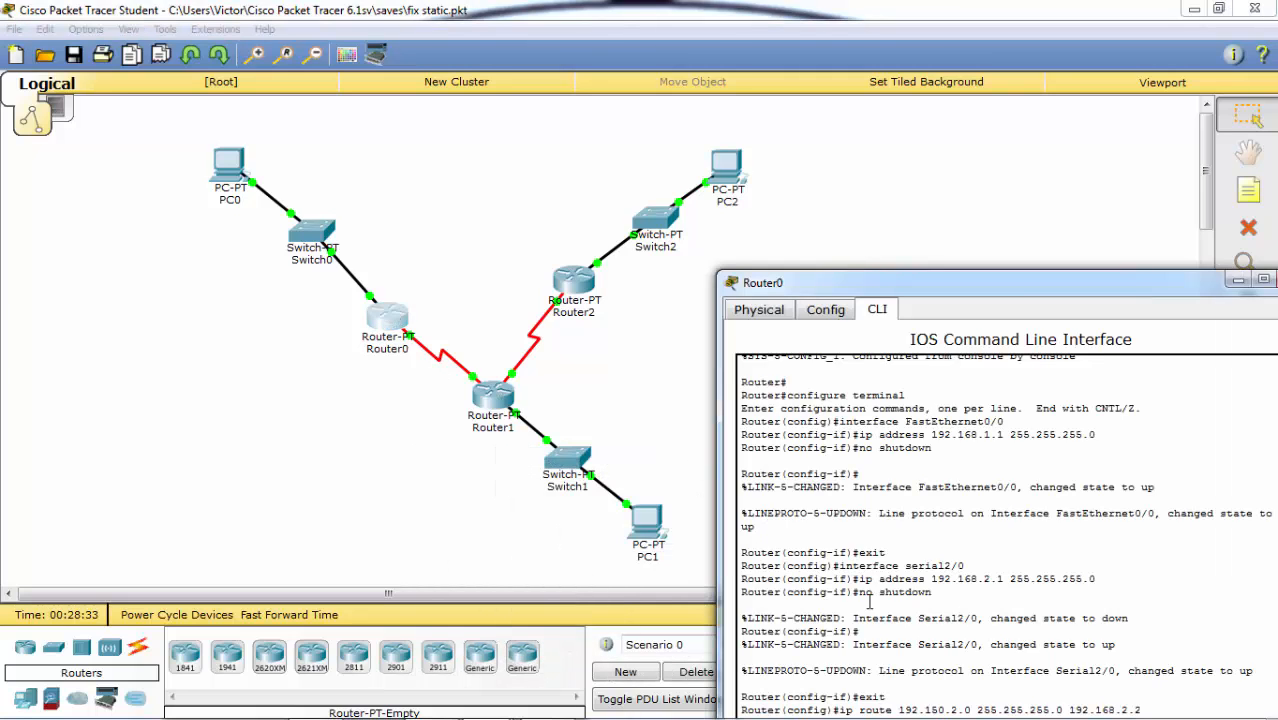
{"action": "left_click_drag", "start_coordinate": [1017, 285], "coordinate": [1011, 25]}
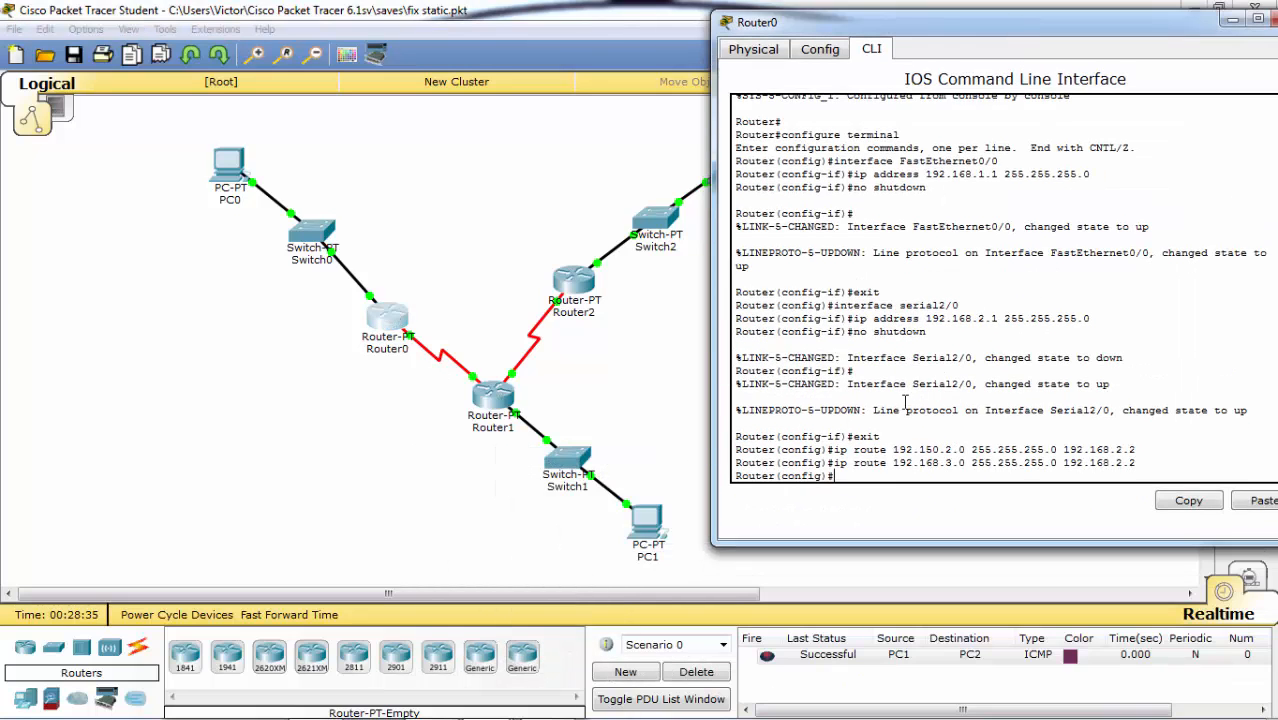
{"action": "type", "text": "ip route "}
{"action": "type", "text": "19"}
{"action": "key", "text": "BackSpace"}
{"action": "key", "text": "BackSpace"}
{"action": "key", "text": "BackSpace"}
{"action": "type", "text": "72.16.2."}
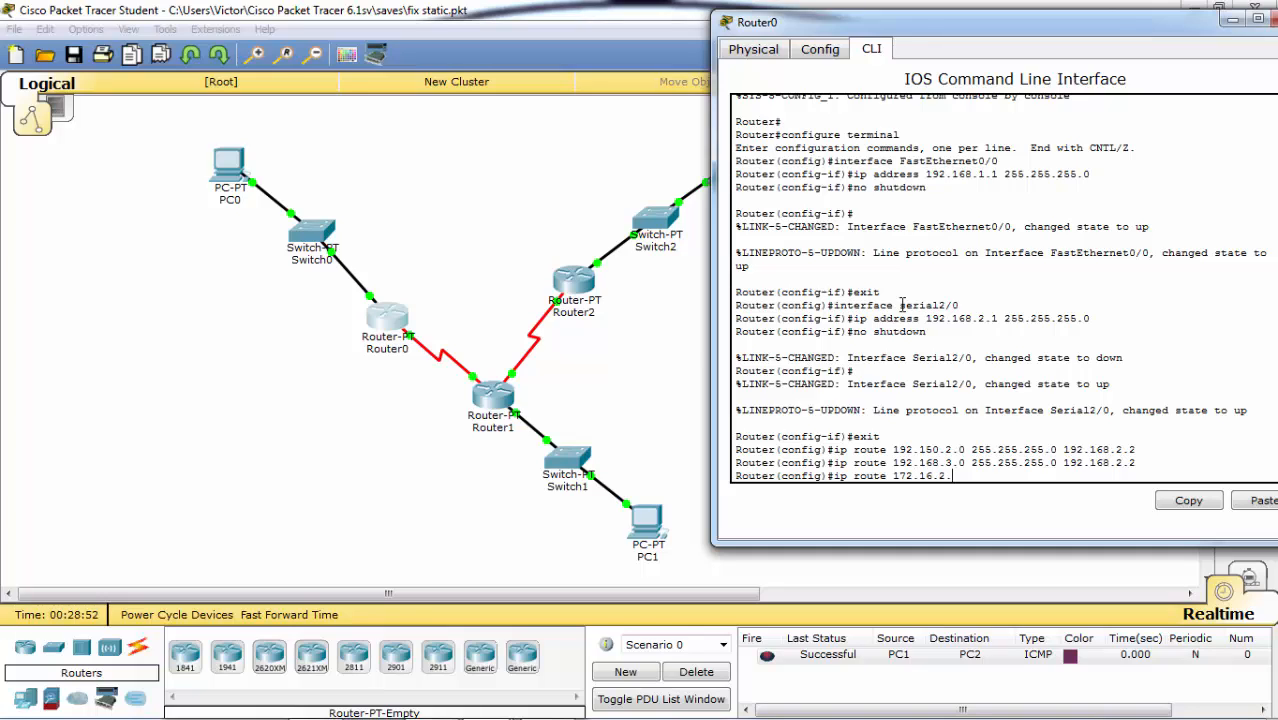
{"action": "type", "text": "0 255.255.255.0"}
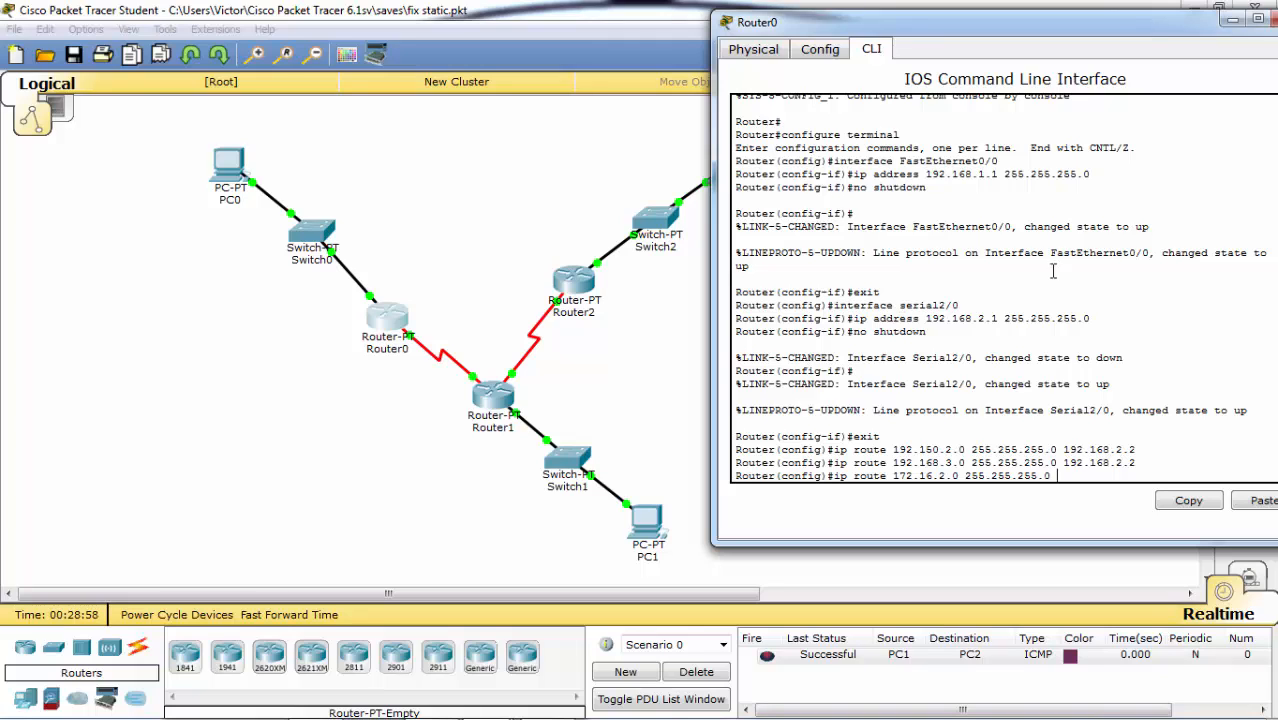
Check Router2's interface addresses and complete Router0's pending static route with next hop 192.168.3.2
{"action": "left_click", "coordinate": [643, 196]}
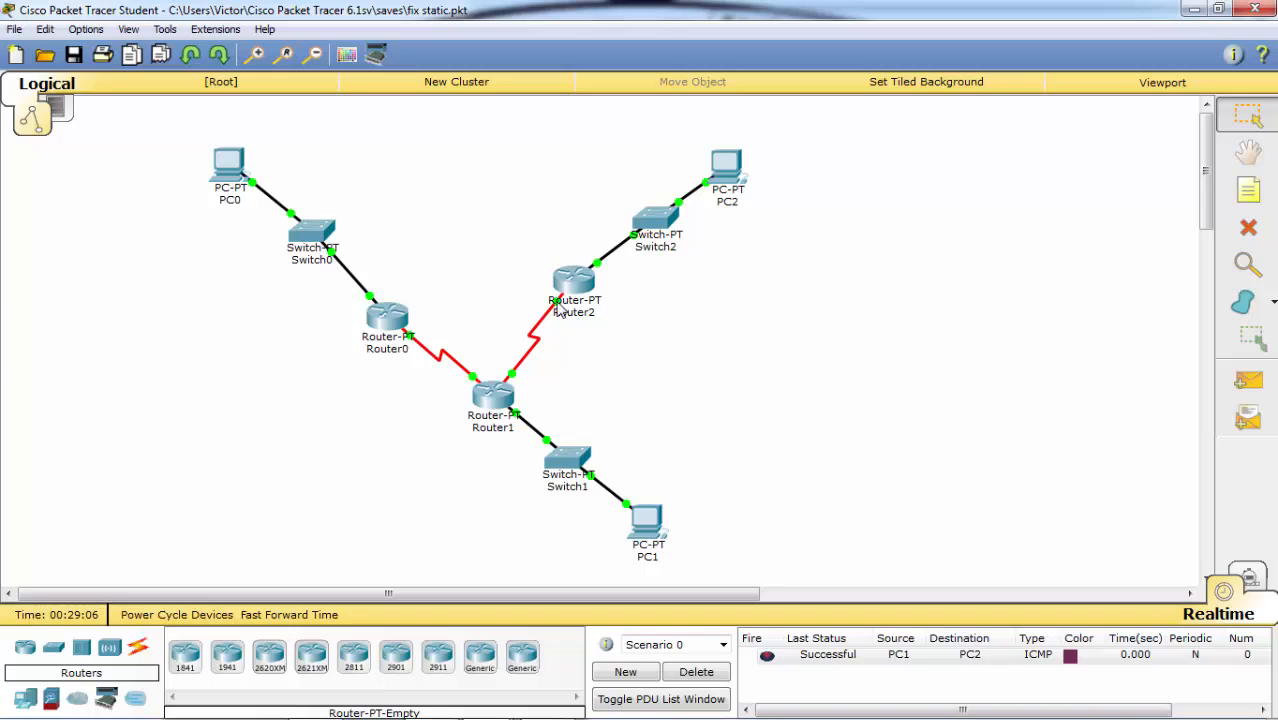
{"action": "mouse_move", "coordinate": [562, 311]}
{"action": "mouse_move", "coordinate": [540, 710]}
{"action": "mouse_move", "coordinate": [490, 705]}
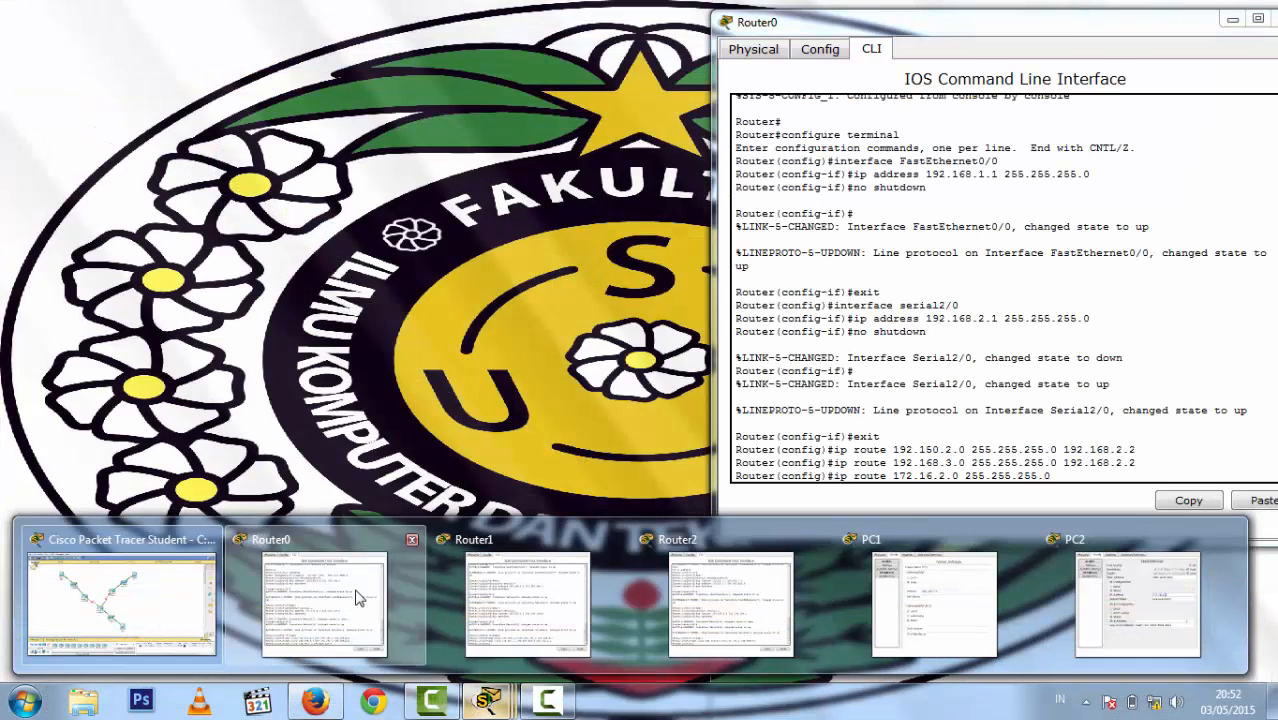
{"action": "left_click", "coordinate": [359, 597]}
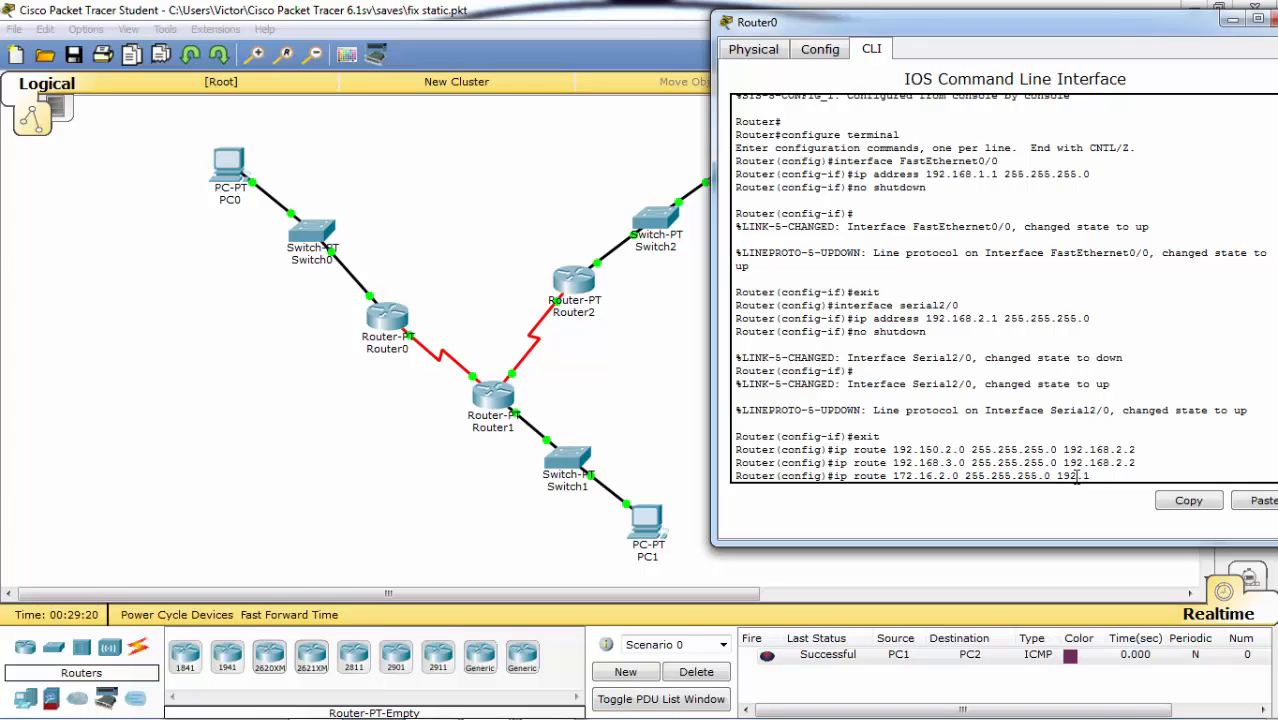
{"action": "type", "text": "8"}
{"action": "key", "text": "BackSpace"}
{"action": "type", "text": "2"}
{"action": "key", "text": "Return"}
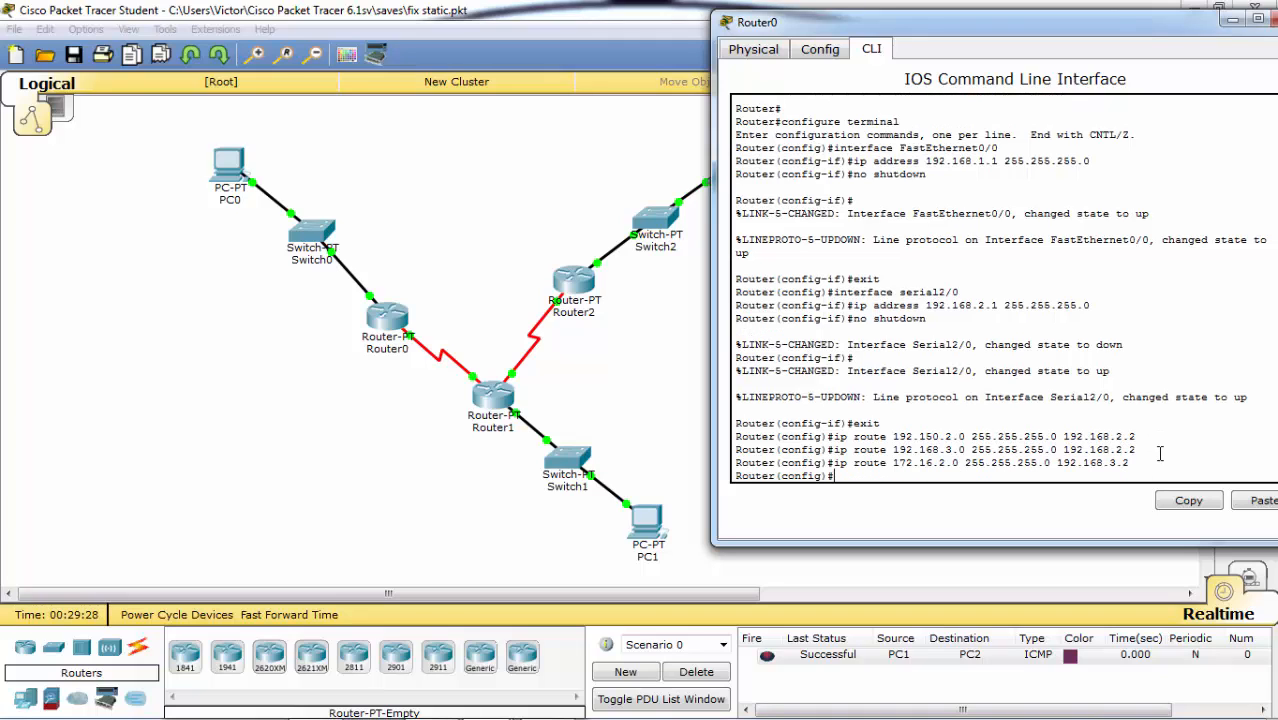
{"action": "left_click", "coordinate": [1234, 21]}
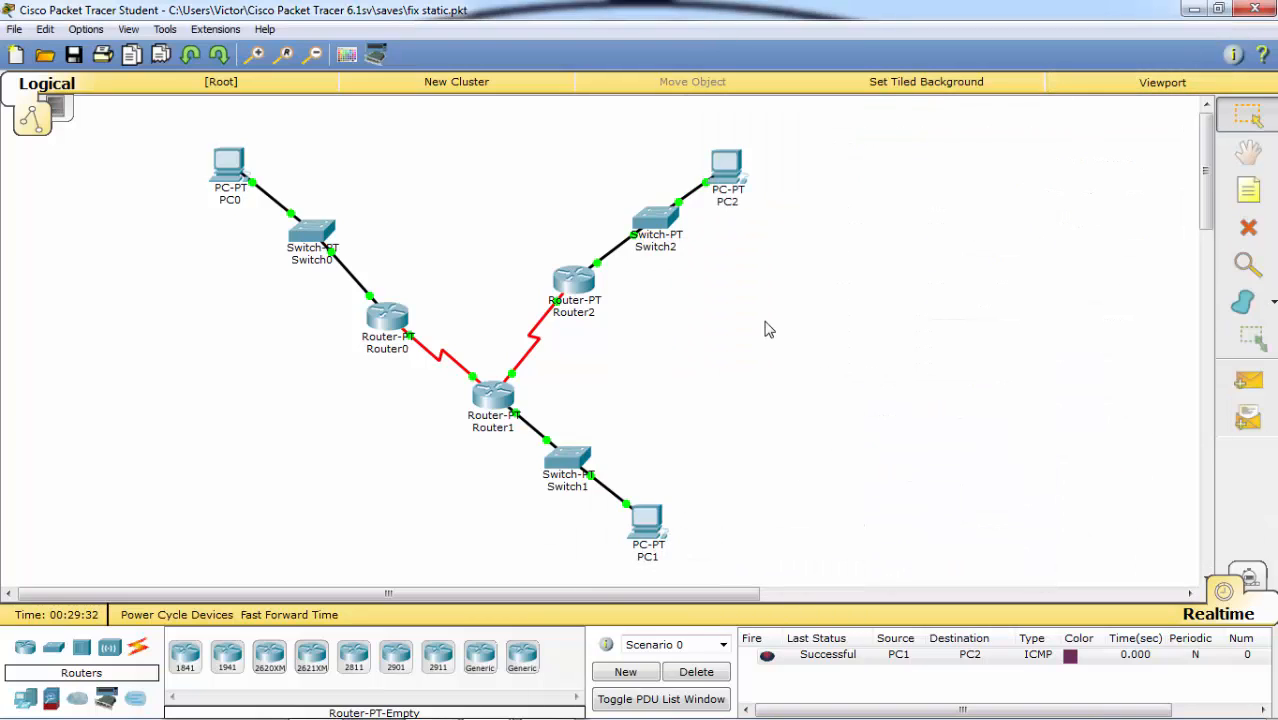
{"action": "left_click", "coordinate": [579, 285]}
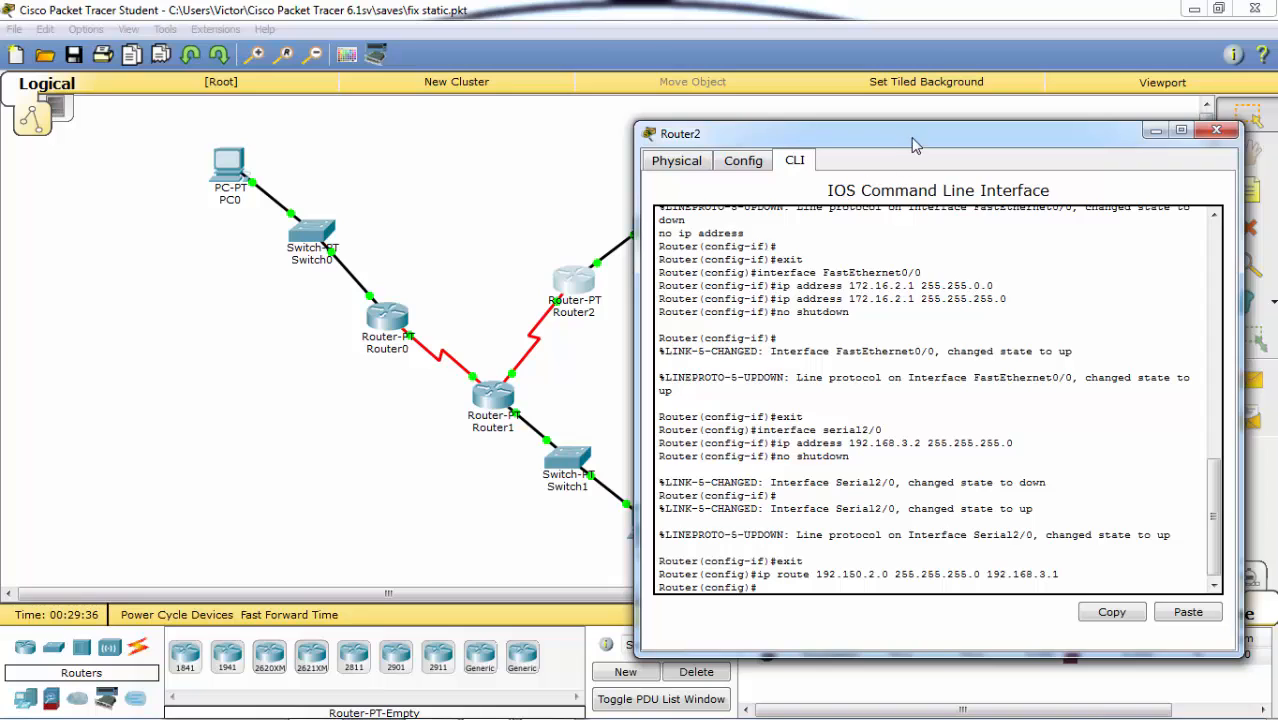
{"action": "left_click_drag", "start_coordinate": [910, 137], "coordinate": [923, 137]}
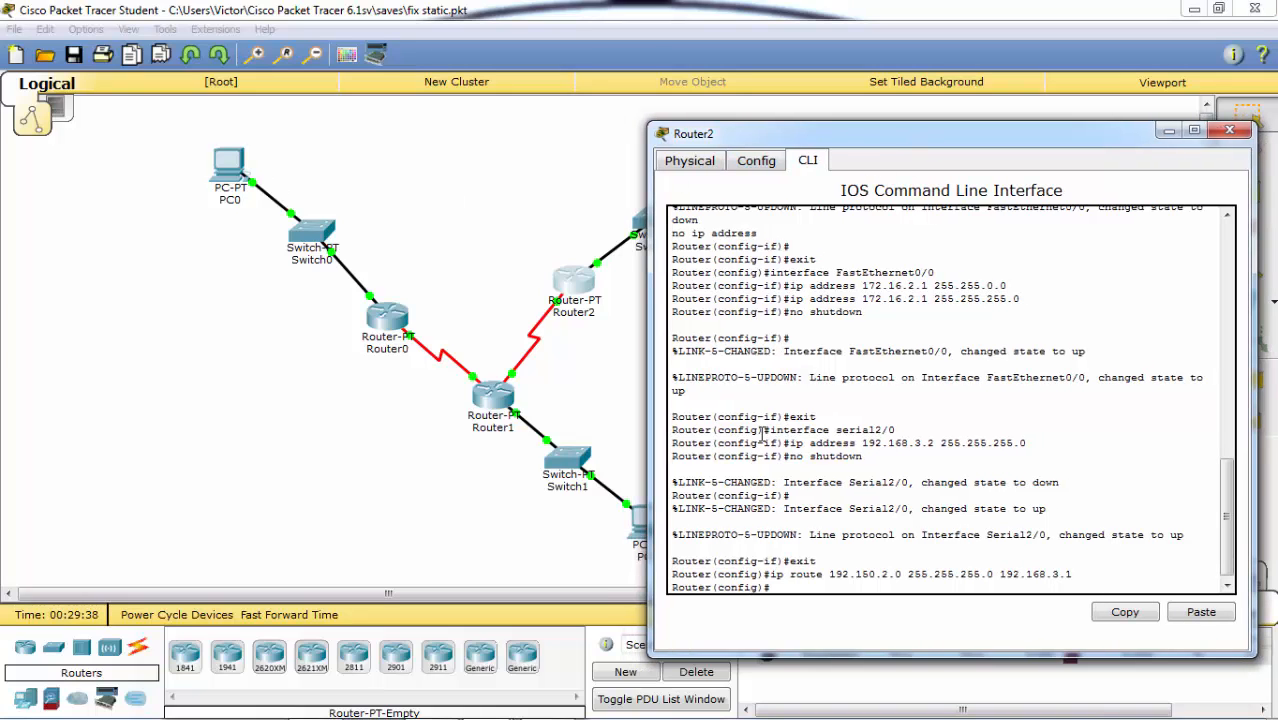
{"action": "type", "text": "ip route 192.168"}
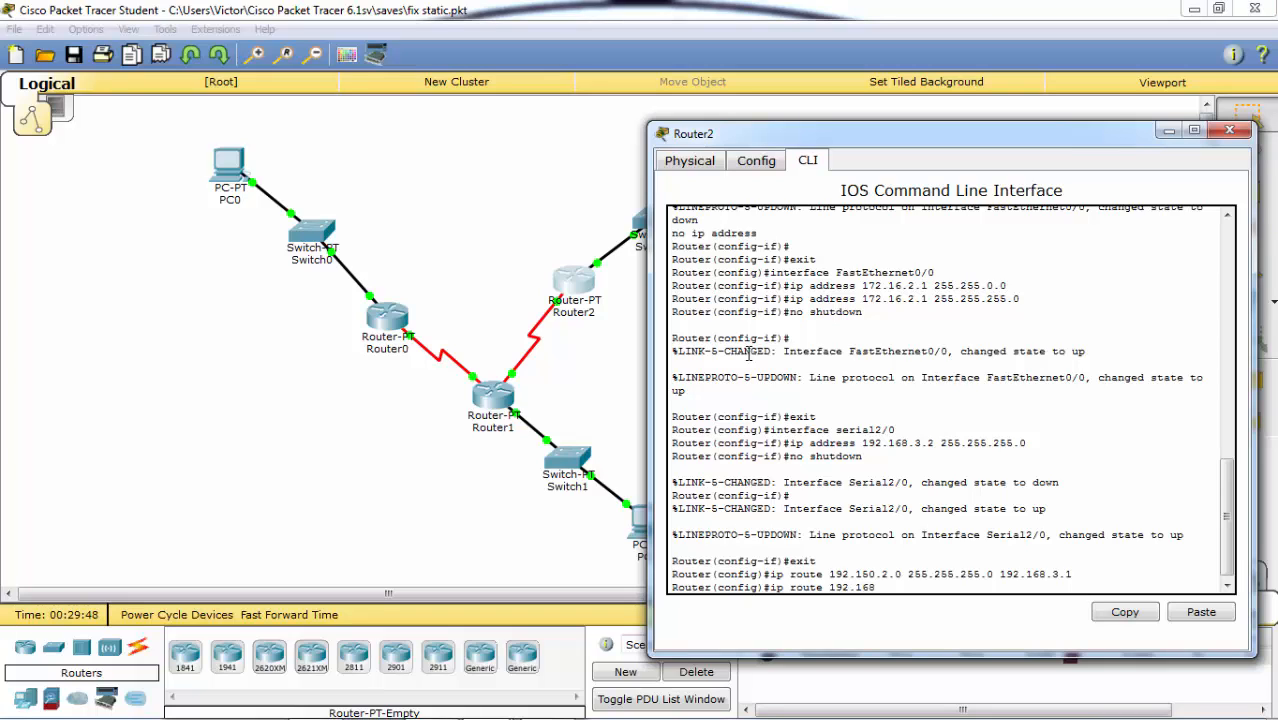
{"action": "type", "text": ".1.0 255.255.255.0"}
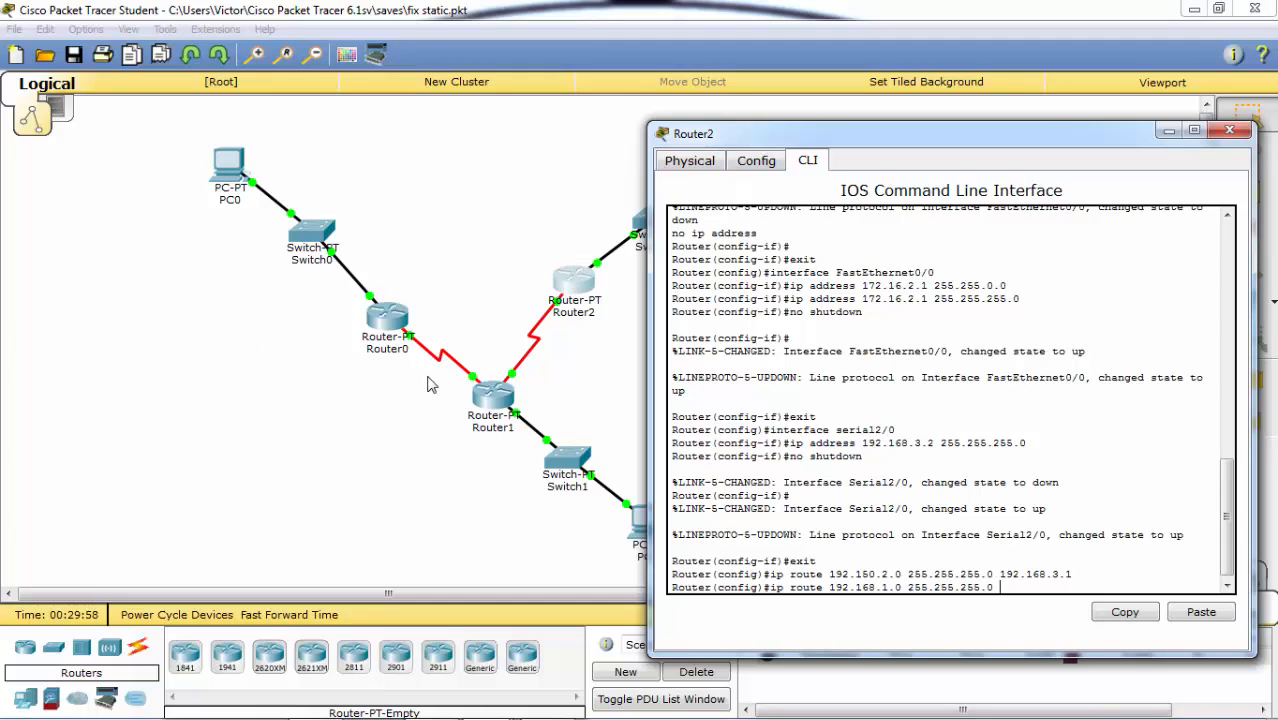
{"action": "key", "text": "BackSpace"}
{"action": "key", "text": "BackSpace"}
{"action": "key", "text": "BackSpace"}
{"action": "key", "text": "BackSpace"}
{"action": "key", "text": "BackSpace"}
{"action": "key", "text": "BackSpace"}
{"action": "key", "text": "BackSpace"}
{"action": "key", "text": "BackSpace"}
{"action": "key", "text": "BackSpace"}
{"action": "key", "text": "BackSpace"}
{"action": "key", "text": "BackSpace"}
{"action": "key", "text": "BackSpace"}
{"action": "key", "text": "BackSpace"}
{"action": "key", "text": "BackSpace"}
{"action": "key", "text": "BackSpace"}
{"action": "key", "text": "BackSpace"}
{"action": "key", "text": "BackSpace"}
{"action": "key", "text": "BackSpace"}
{"action": "key", "text": "BackSpace"}
{"action": "key", "text": "BackSpace"}
{"action": "key", "text": "BackSpace"}
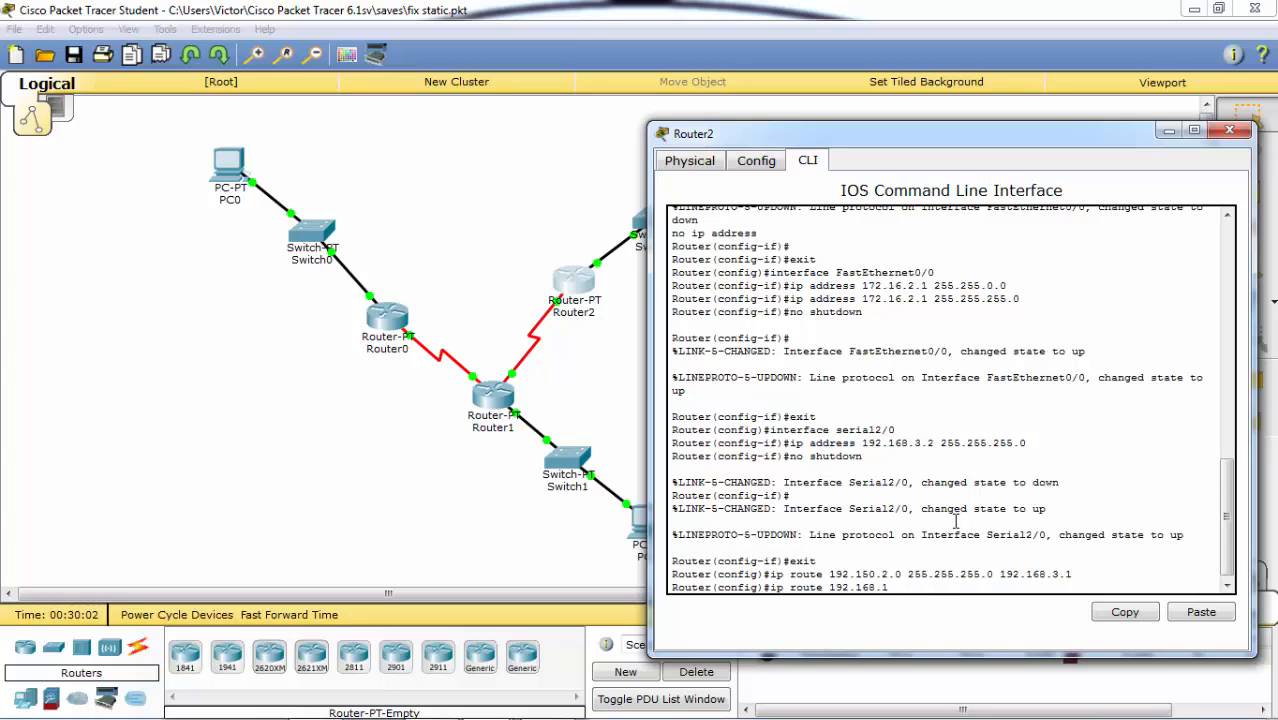
{"action": "key", "text": "BackSpace"}
{"action": "key", "text": "BackSpace"}
{"action": "key", "text": "BackSpace"}
{"action": "key", "text": "BackSpace"}
{"action": "key", "text": "BackSpace"}
Review Router0's configured routes and compare the interface addresses of Router0 and Router2
{"action": "left_click", "coordinate": [588, 284]}
{"action": "left_click", "coordinate": [393, 316]}
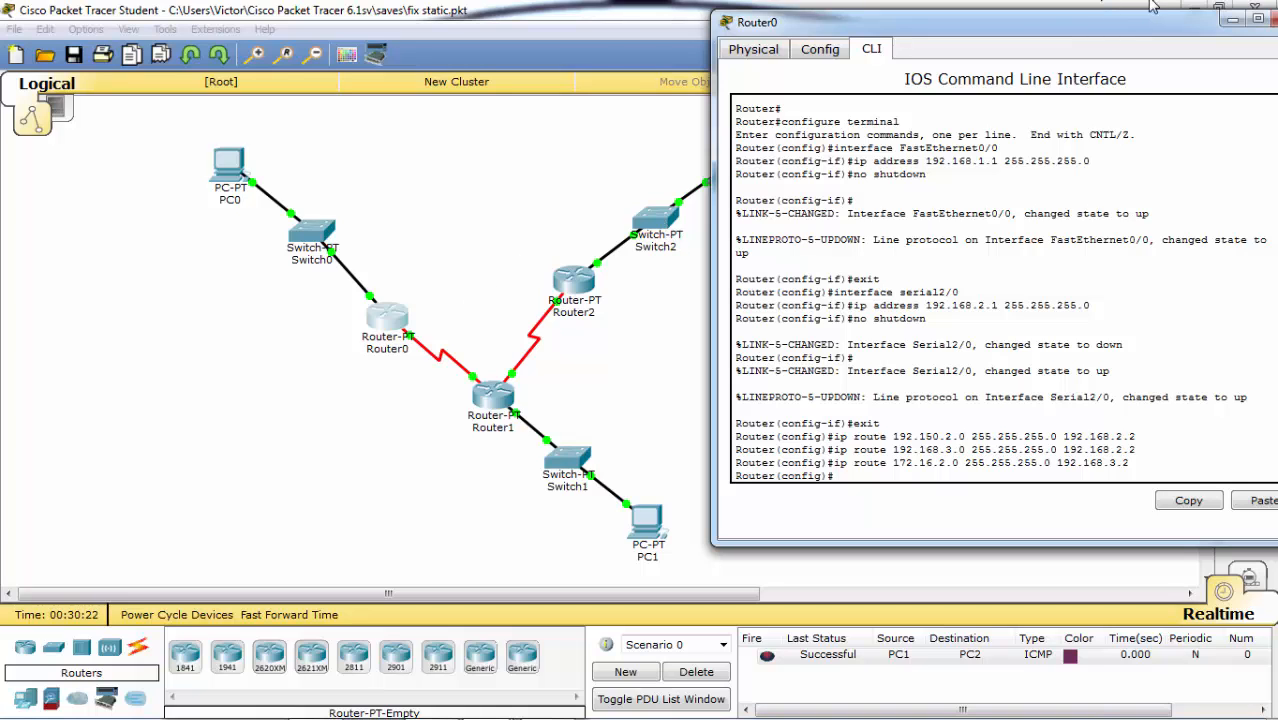
{"action": "left_click", "coordinate": [1229, 20]}
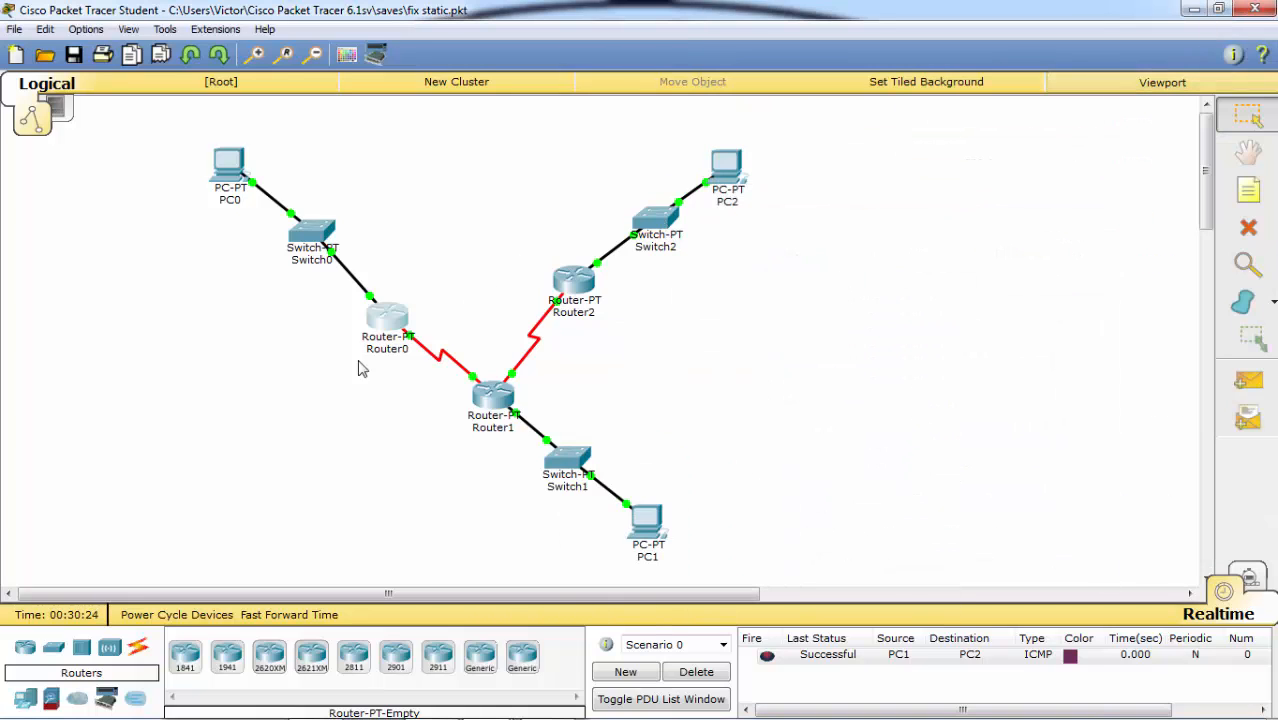
{"action": "mouse_move", "coordinate": [381, 328]}
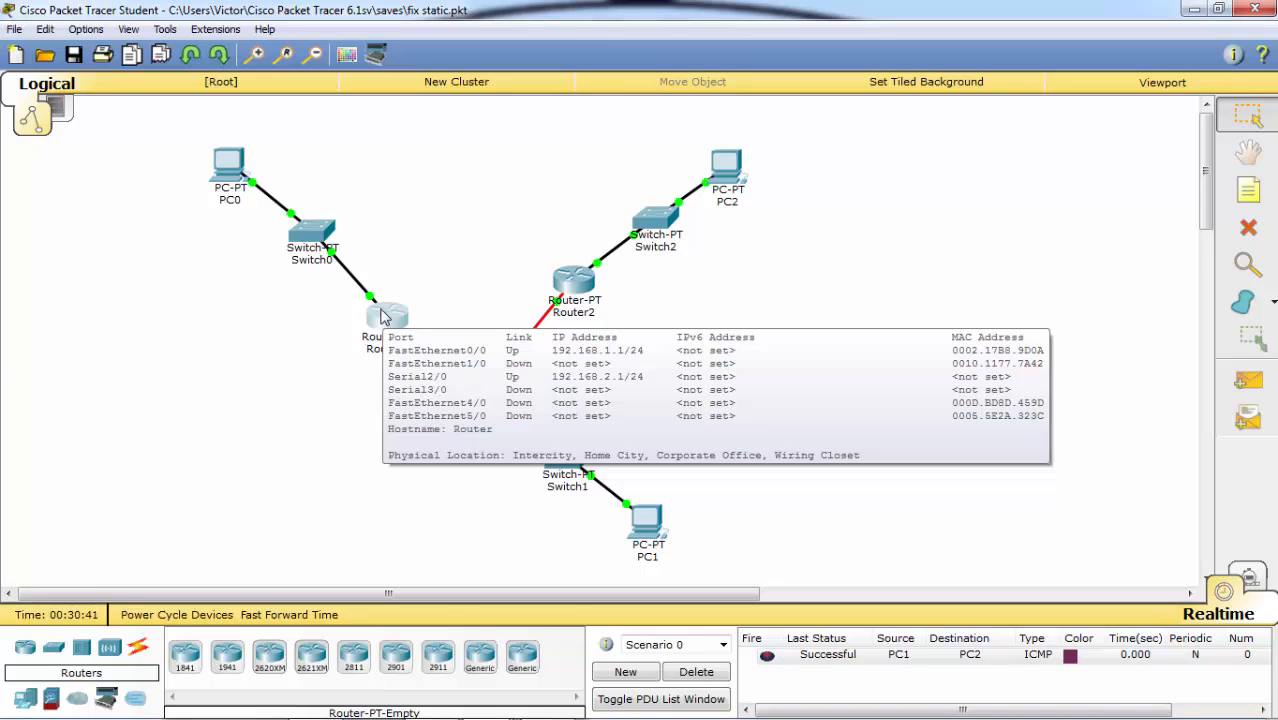
{"action": "mouse_move", "coordinate": [585, 290]}
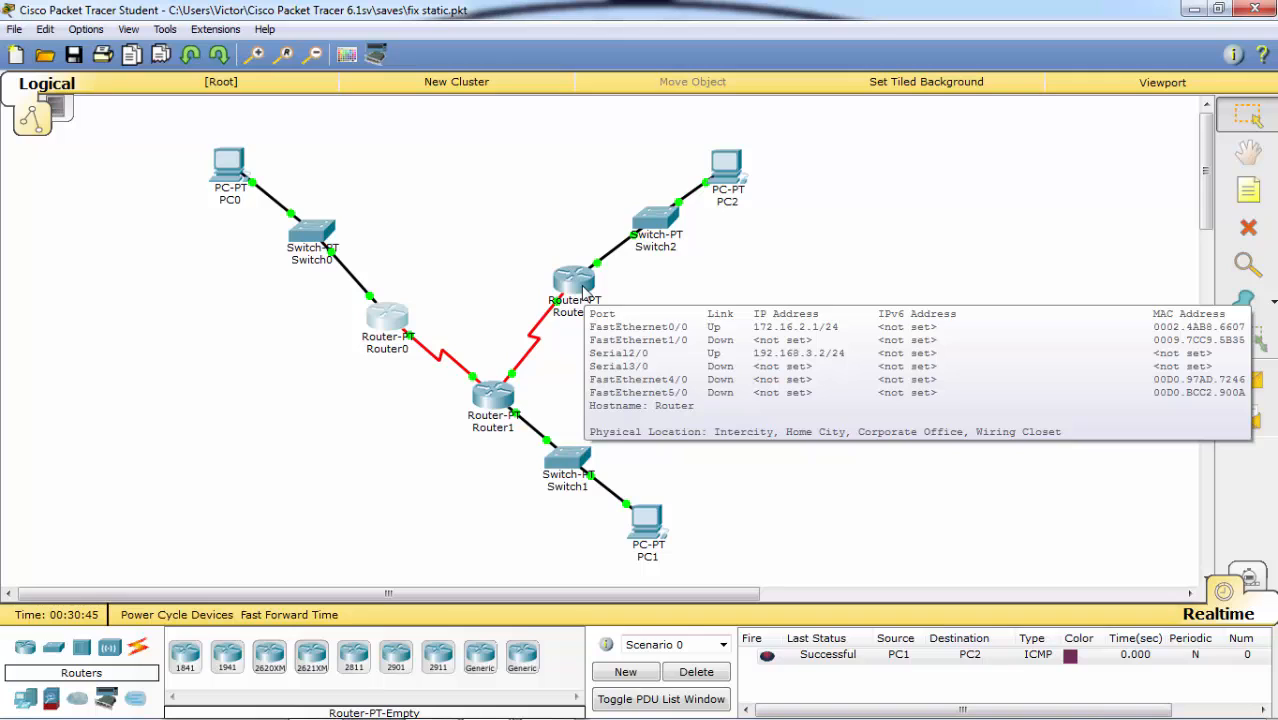
Enter network 192.168.2.0 with mask 255.255.255.0 in Router2's pending ip route command
{"action": "left_click", "coordinate": [585, 290]}
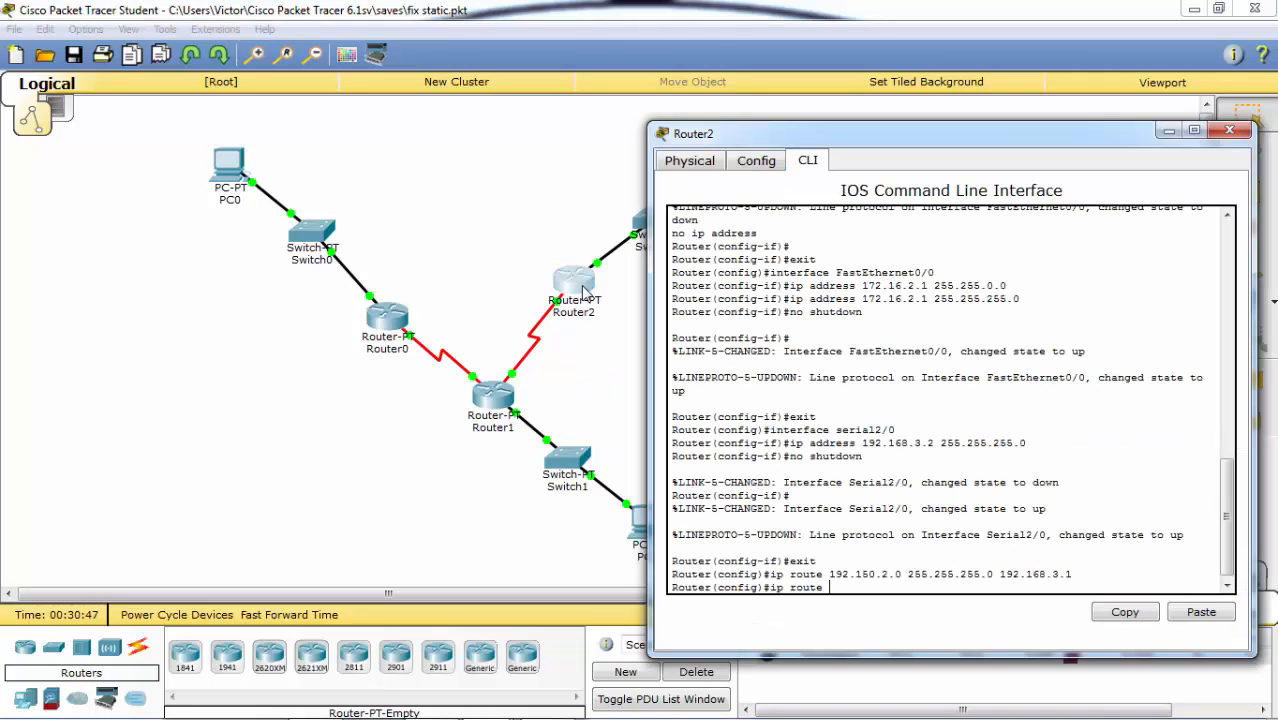
{"action": "left_click_drag", "start_coordinate": [857, 574], "coordinate": [855, 580]}
{"action": "left_click", "coordinate": [850, 590]}
{"action": "type", "text": "192.168.2.0 255.255.2"}
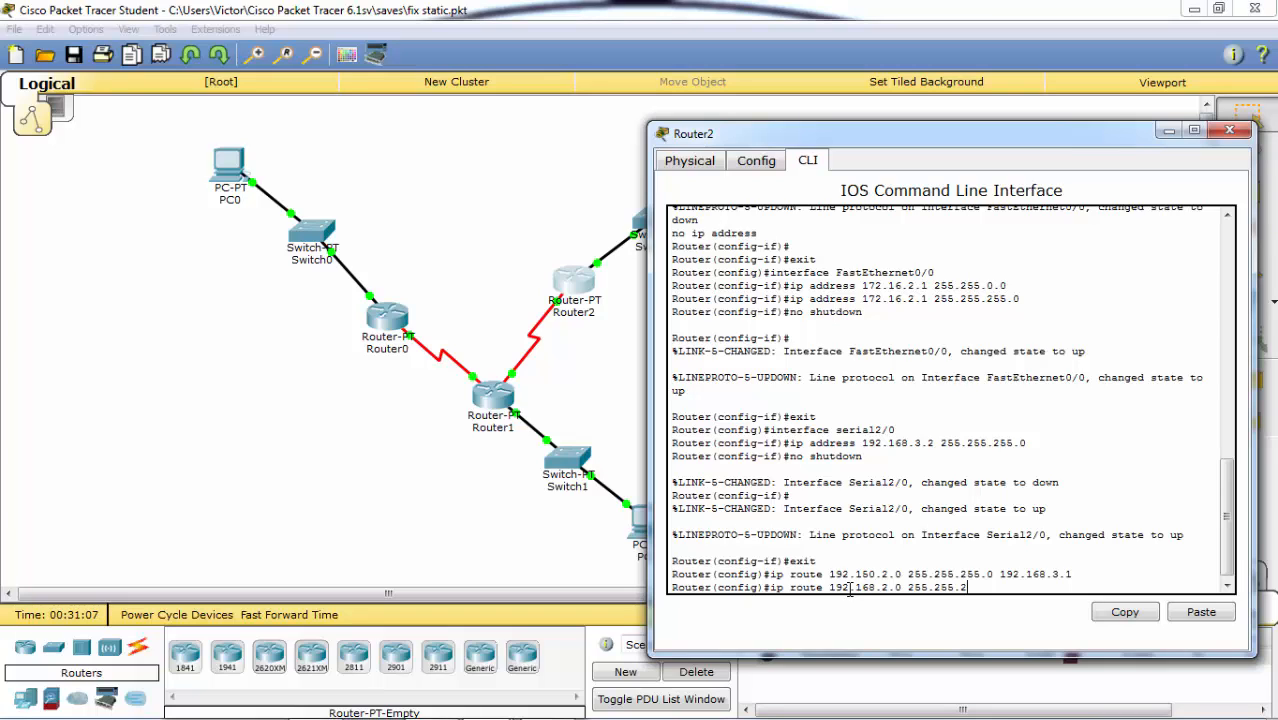
{"action": "type", "text": "55.0"}
Check Router1's interface addresses and complete Router2's pending static route with next hop 192.168.3.1
{"action": "left_click", "coordinate": [592, 226]}
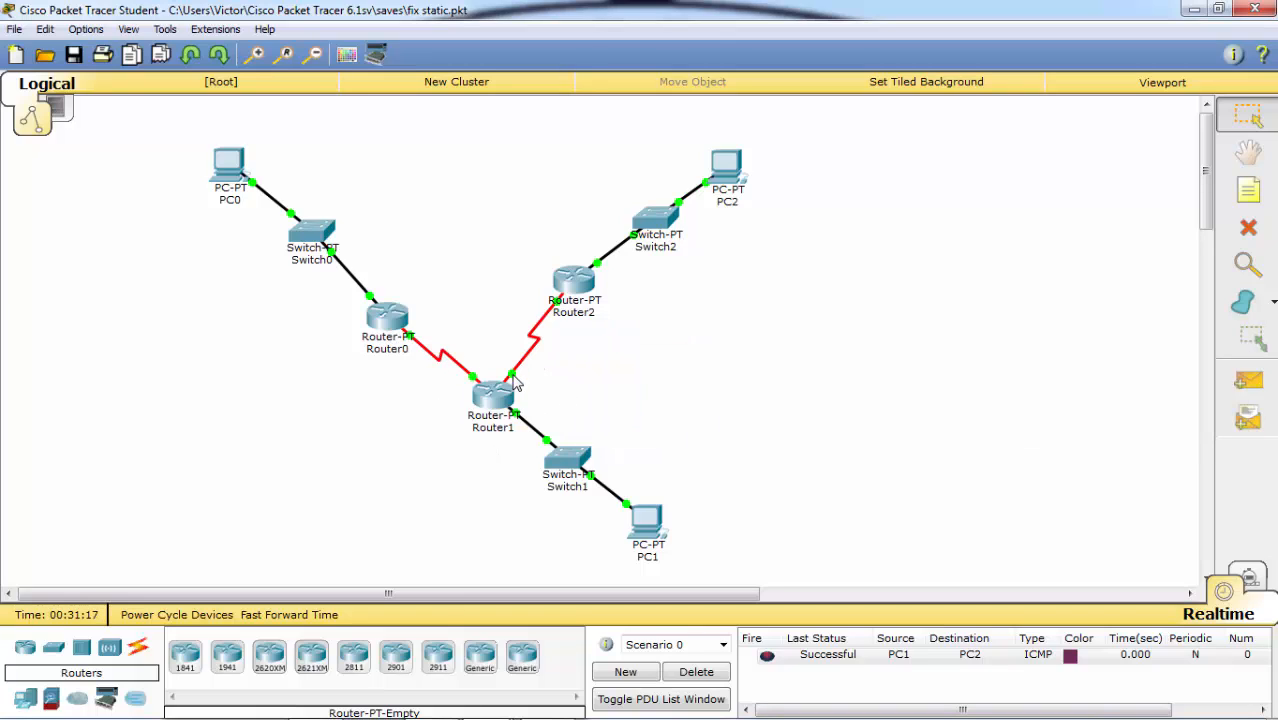
{"action": "mouse_move", "coordinate": [513, 383]}
{"action": "mouse_move", "coordinate": [455, 703]}
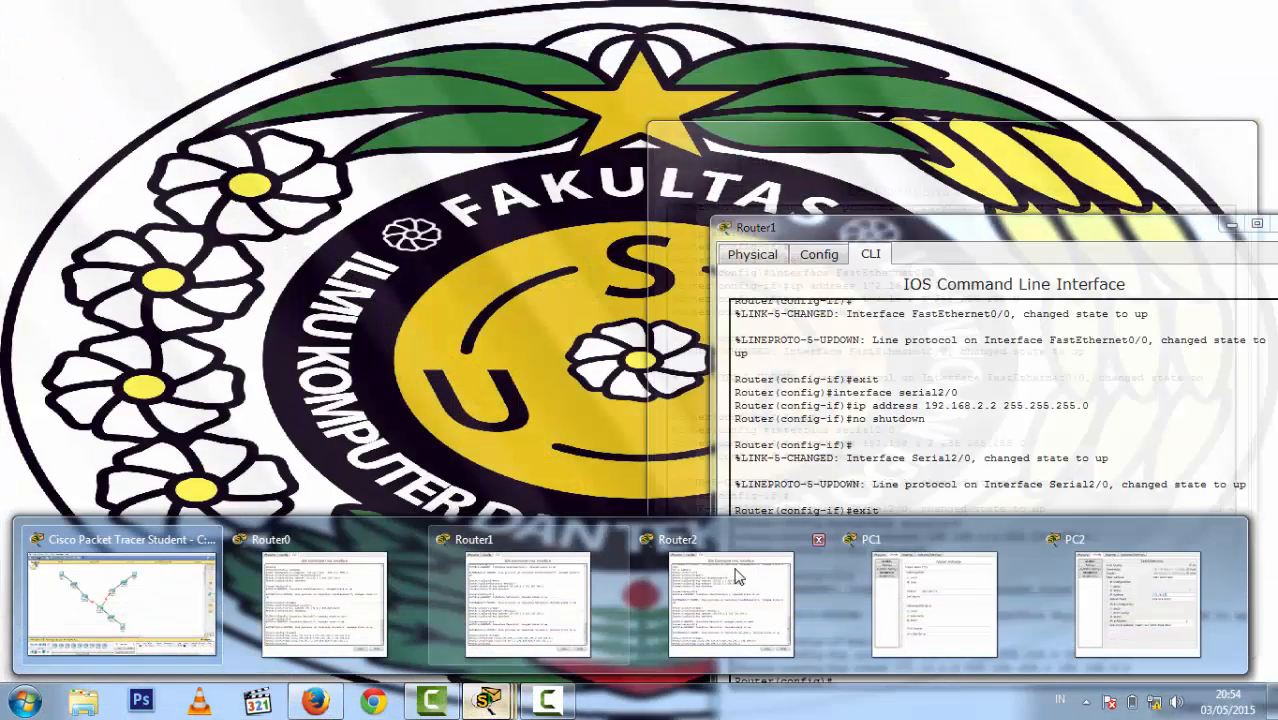
{"action": "left_click", "coordinate": [736, 590]}
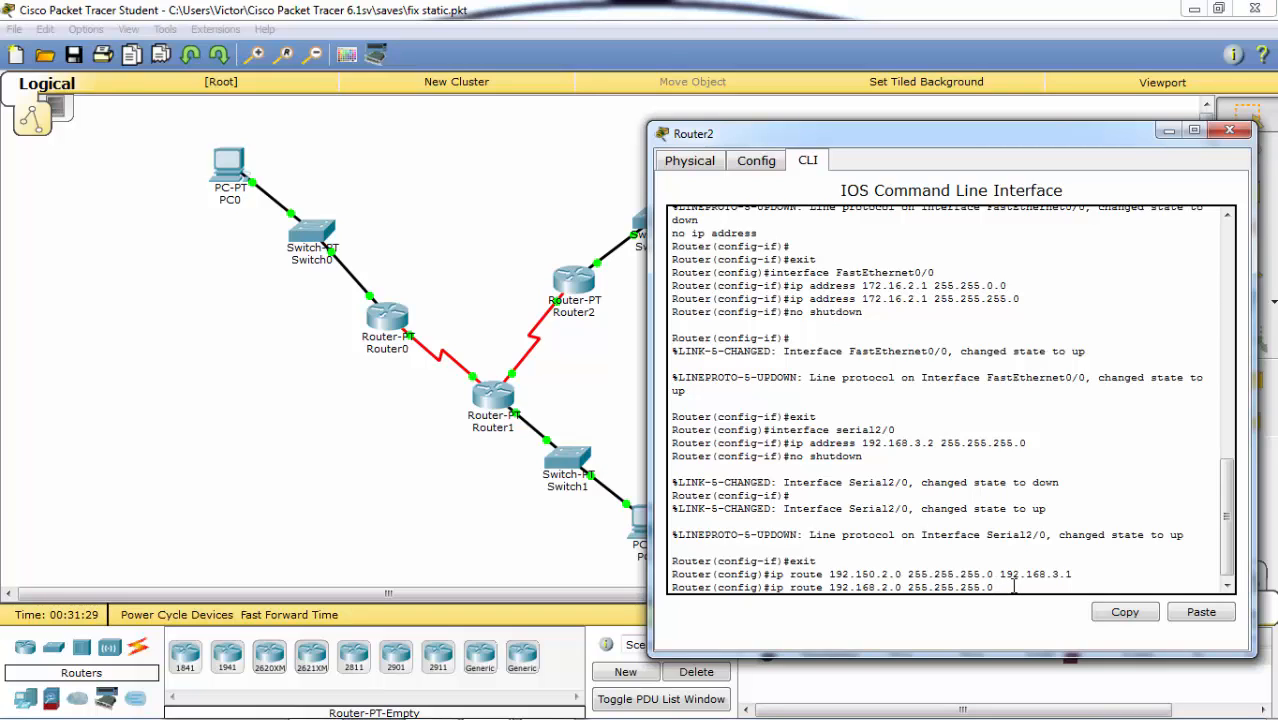
{"action": "type", "text": "192.168.3.1"}
{"action": "key", "text": "Return"}
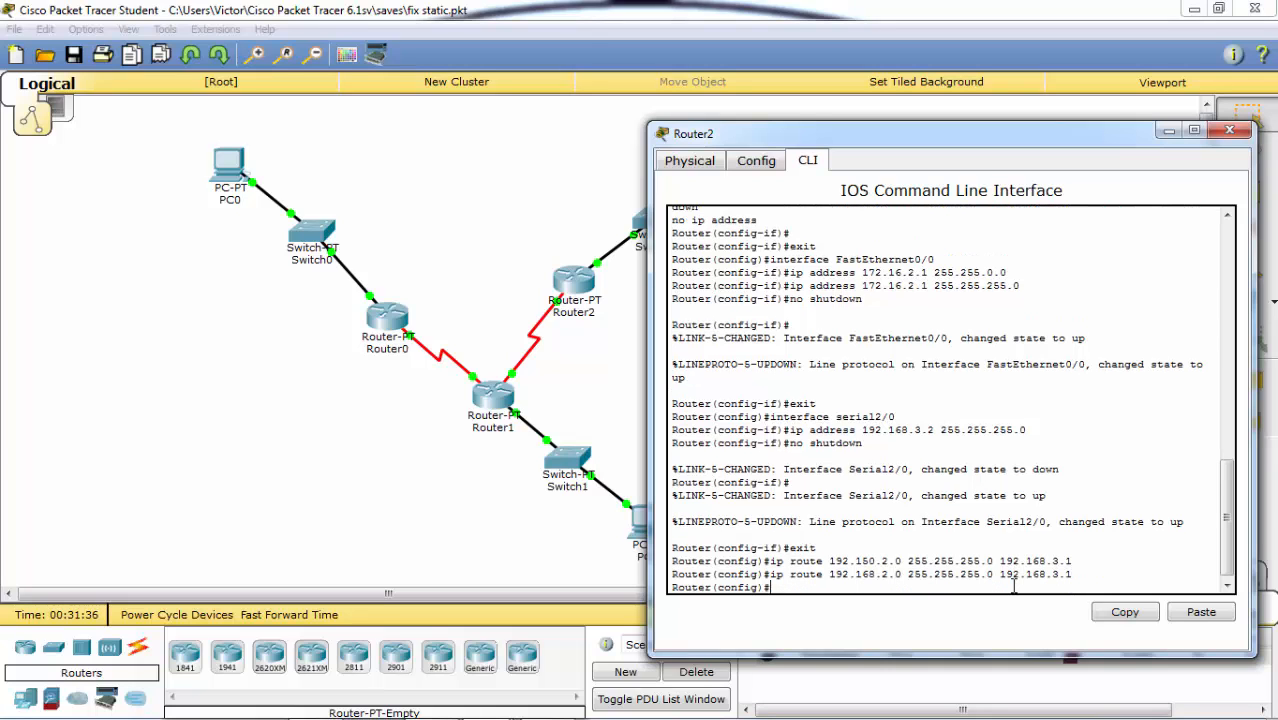
{"action": "left_click", "coordinate": [1168, 132]}
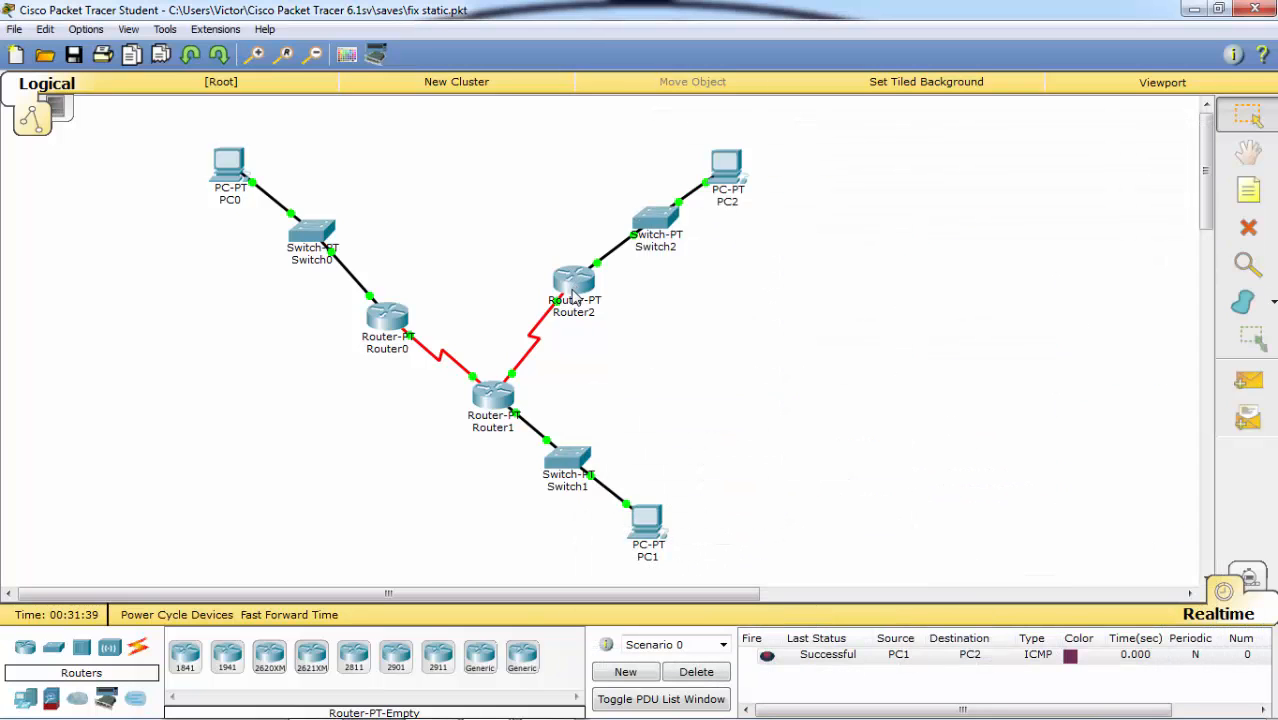
Add a static route on Router2 to network 192.168.1.0 with mask 255.255.255.0 via next hop 192.168.2.1
{"action": "mouse_move", "coordinate": [574, 293]}
{"action": "mouse_move", "coordinate": [551, 700]}
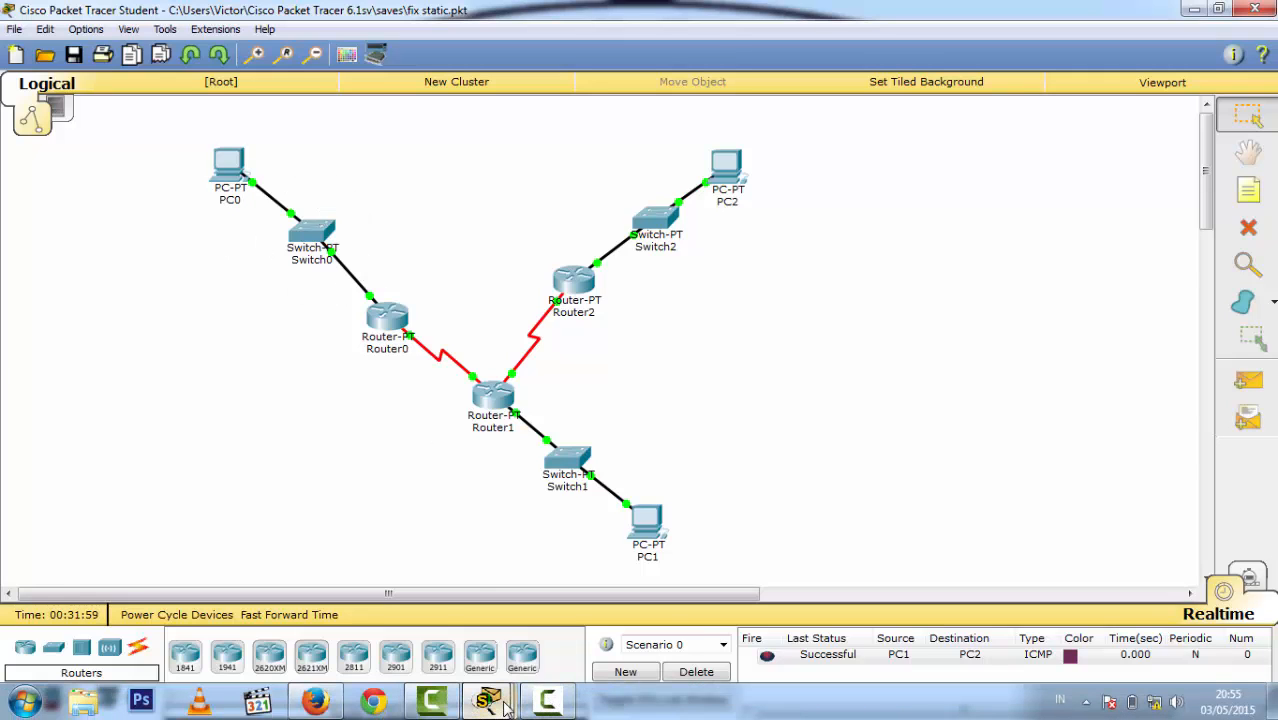
{"action": "mouse_move", "coordinate": [551, 600]}
{"action": "left_click", "coordinate": [704, 603]}
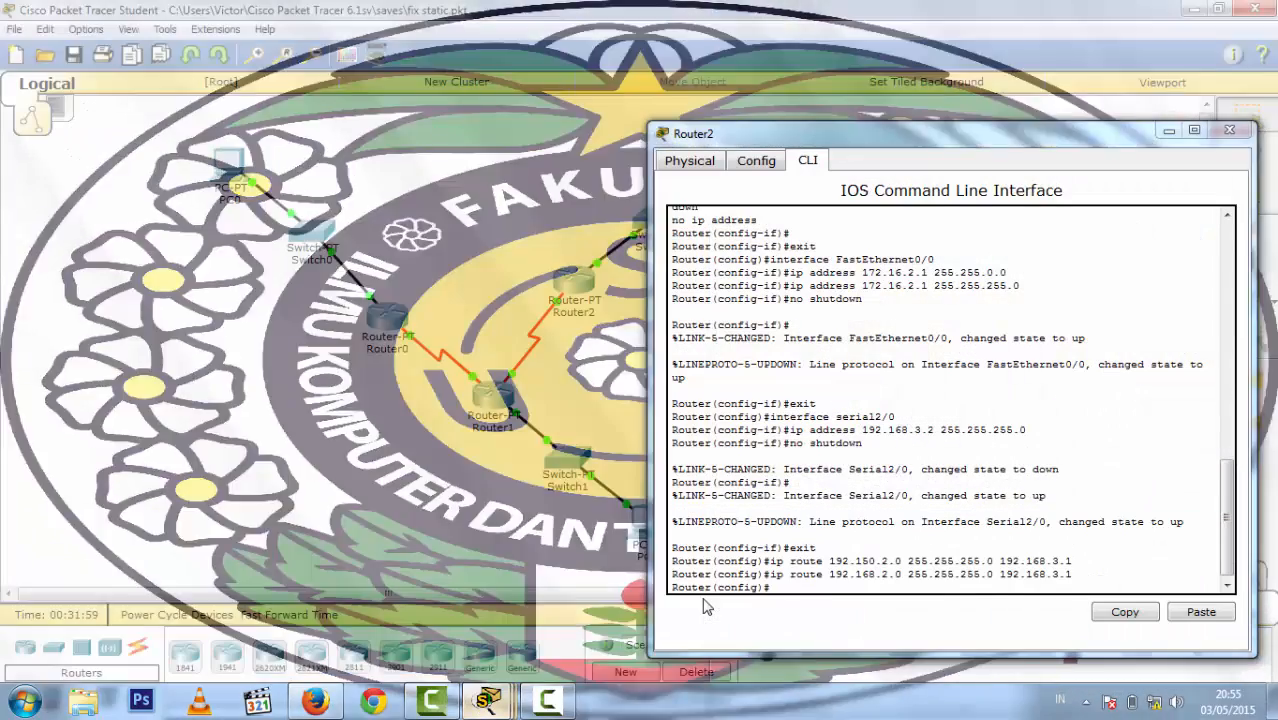
{"action": "type", "text": "ip "}
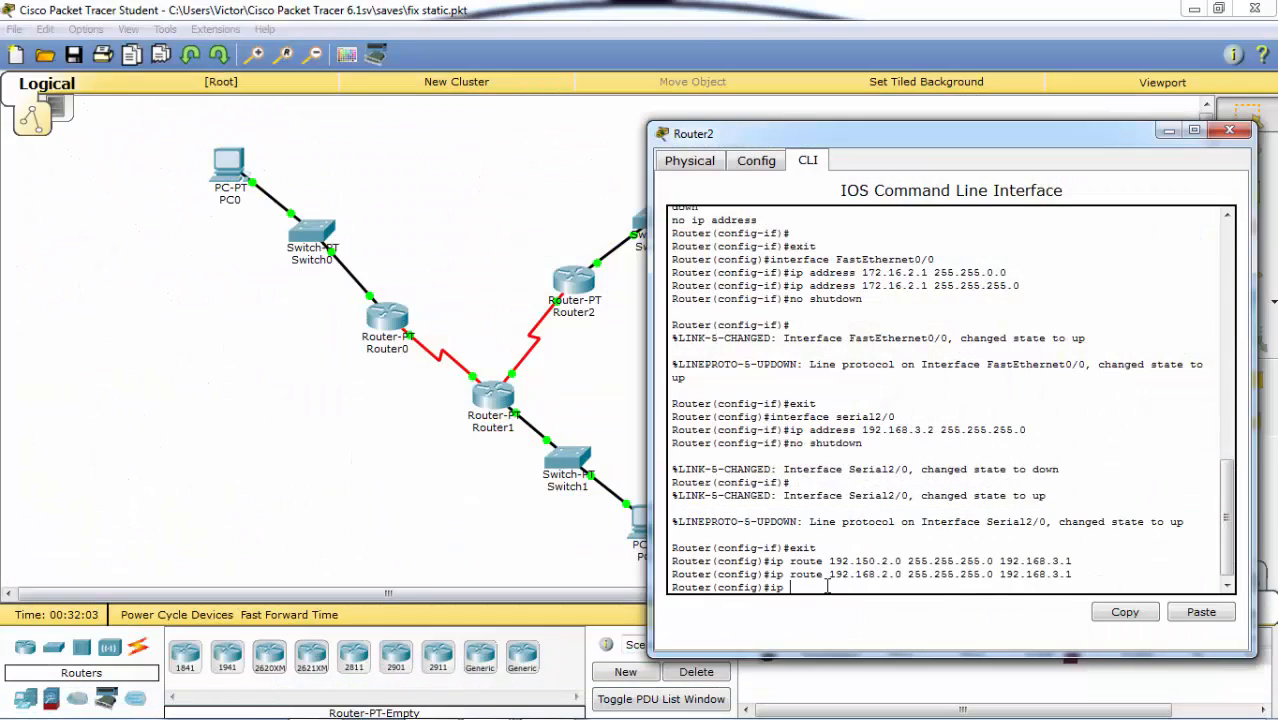
{"action": "type", "text": "route 192.168.1.0 2"}
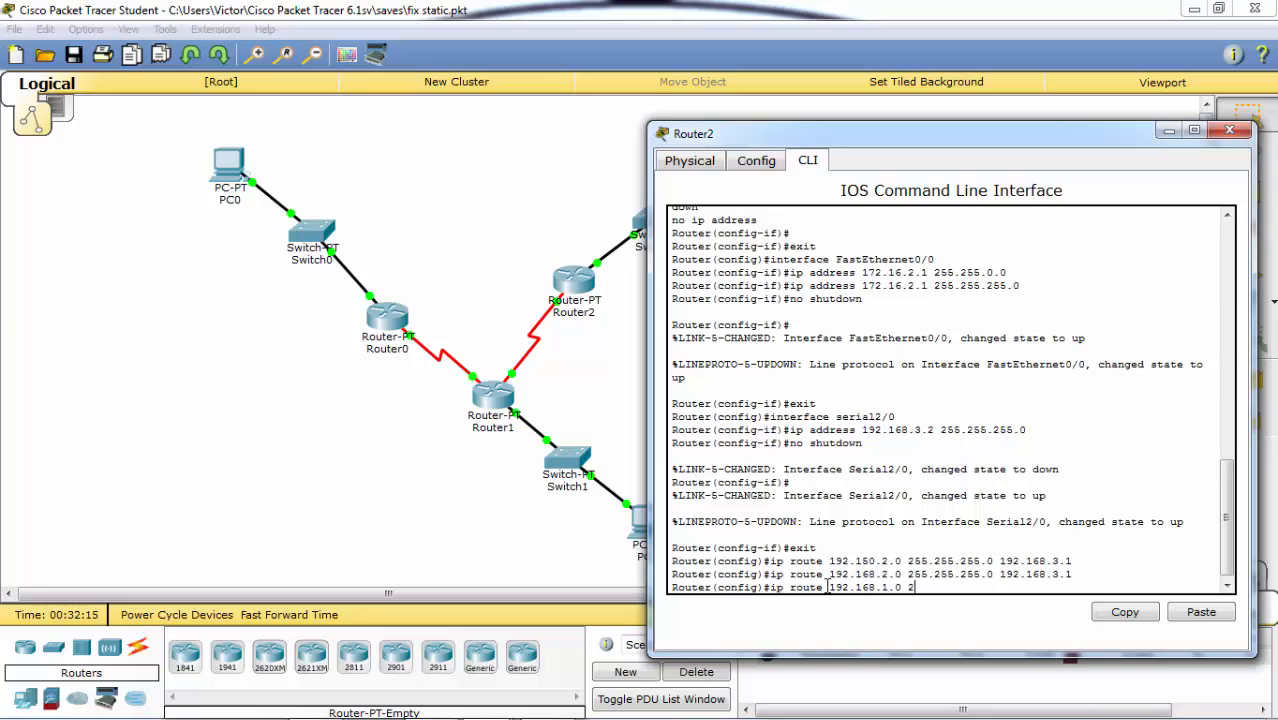
{"action": "type", "text": "55.255.255.0"}
{"action": "type", "text": "19"}
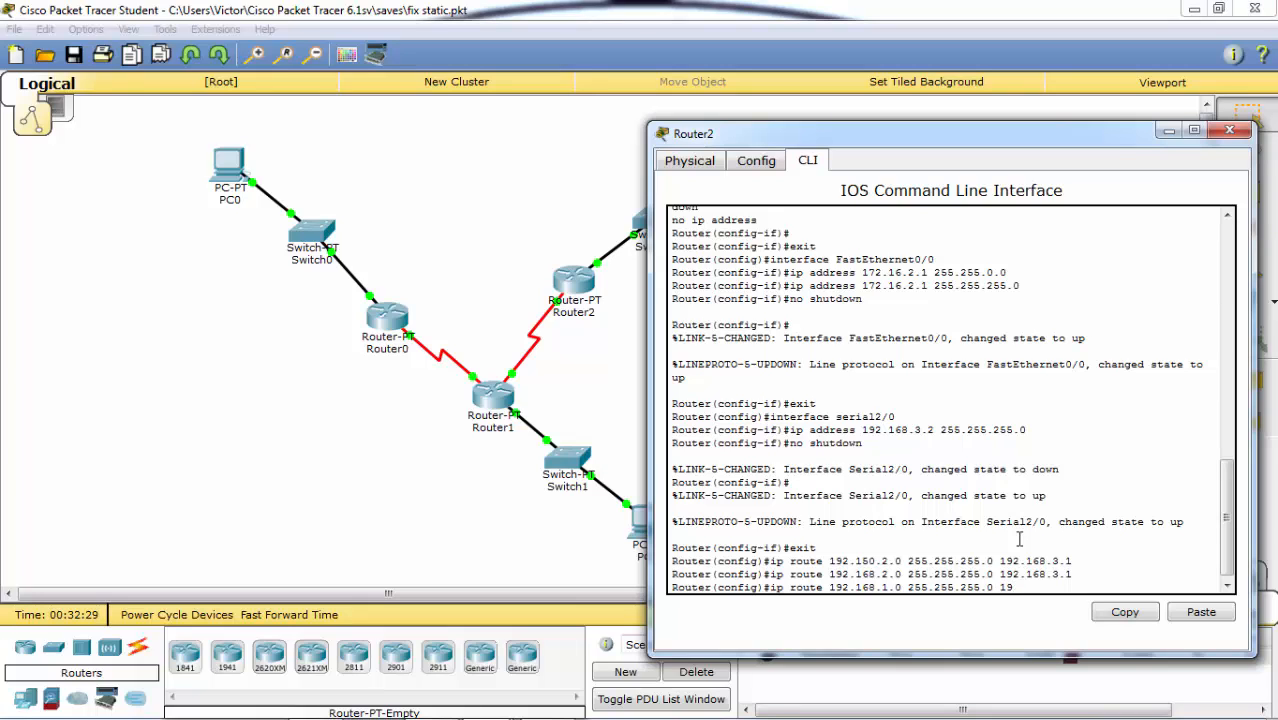
{"action": "type", "text": "2.168.2.1"}
{"action": "key", "text": "Return"}
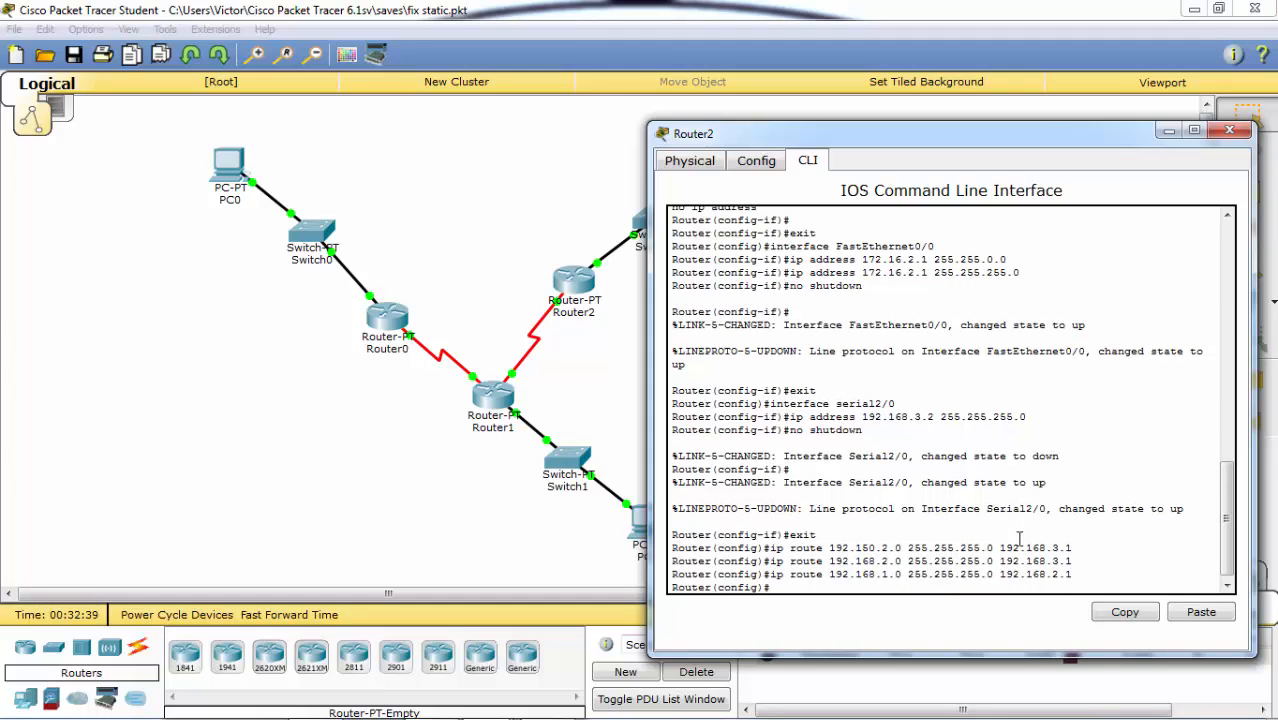
{"action": "left_click", "coordinate": [1168, 131]}
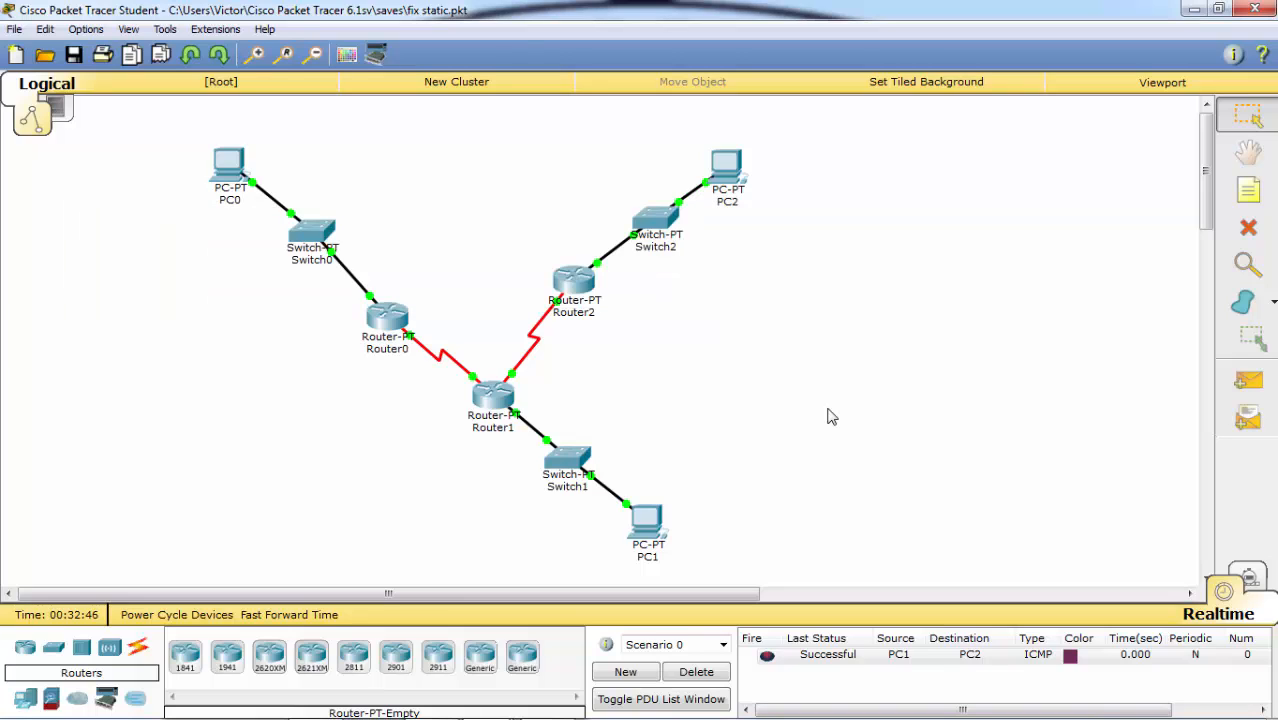
Send a simple PDU from PC2 to PC0 in Scenario 0, clearing the PDU list before and after the test
{"action": "left_click", "coordinate": [709, 676]}
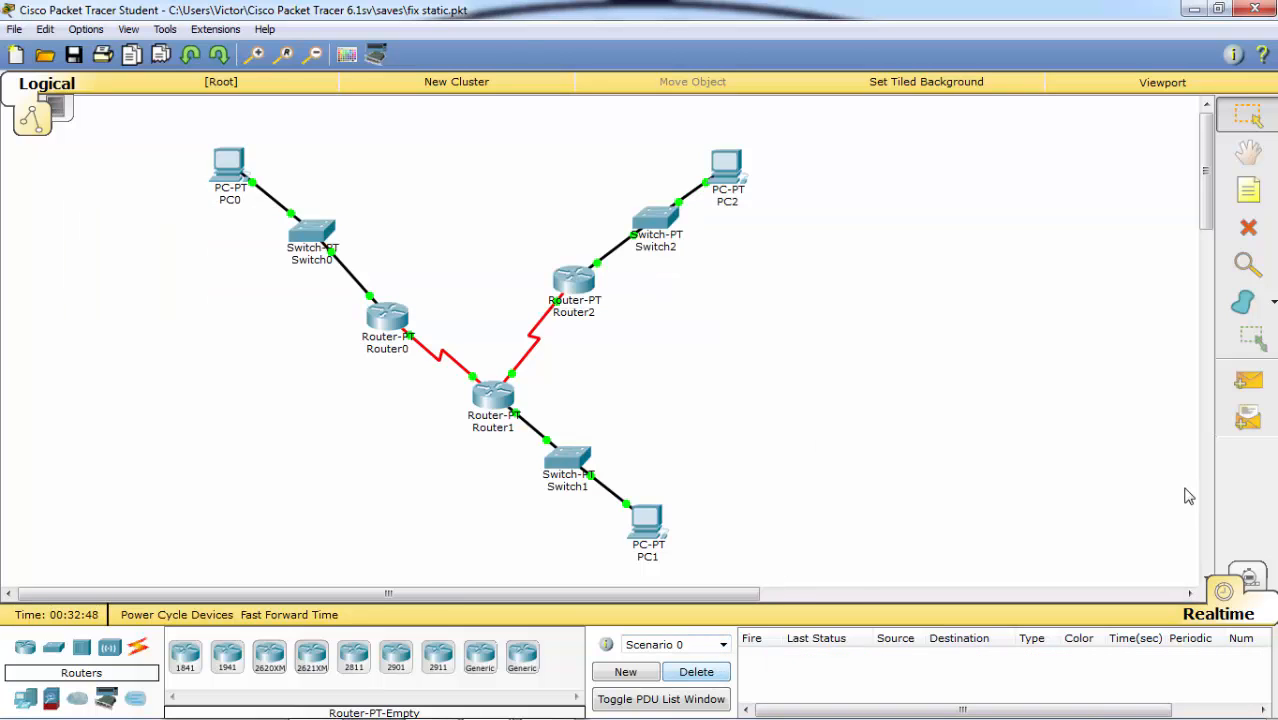
{"action": "left_click", "coordinate": [1248, 380]}
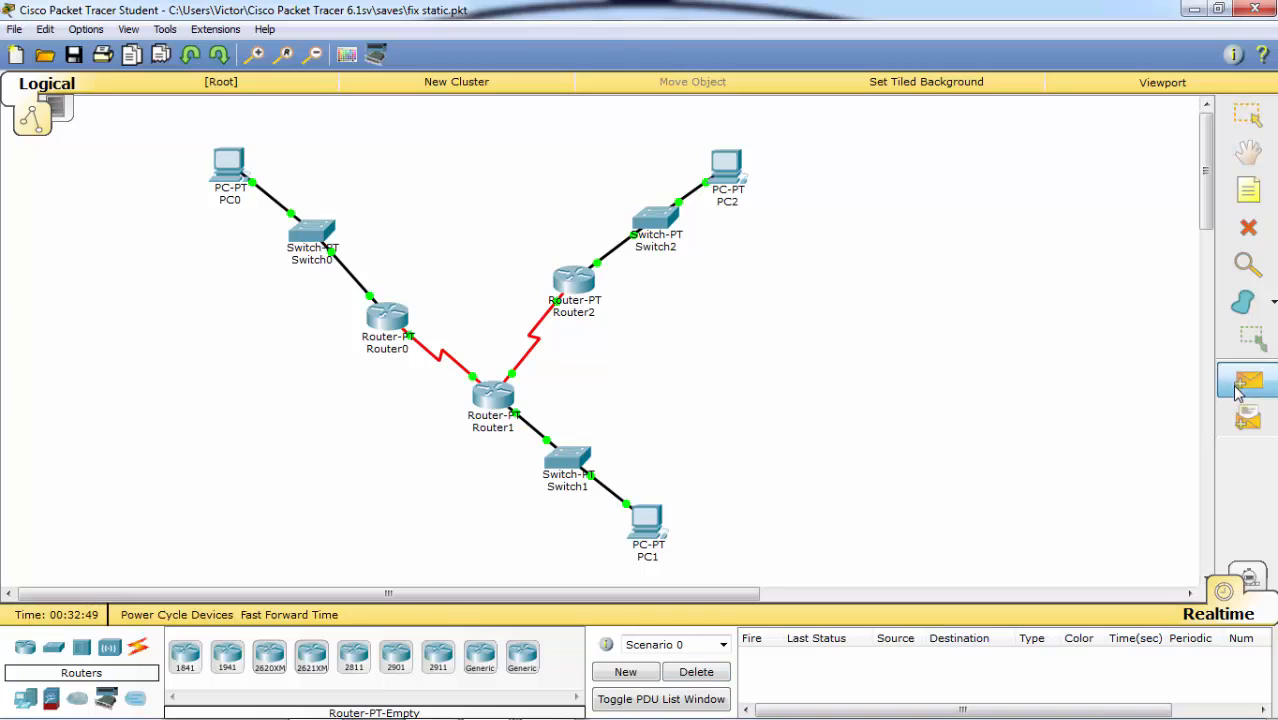
{"action": "left_click", "coordinate": [727, 172]}
{"action": "left_click", "coordinate": [228, 165]}
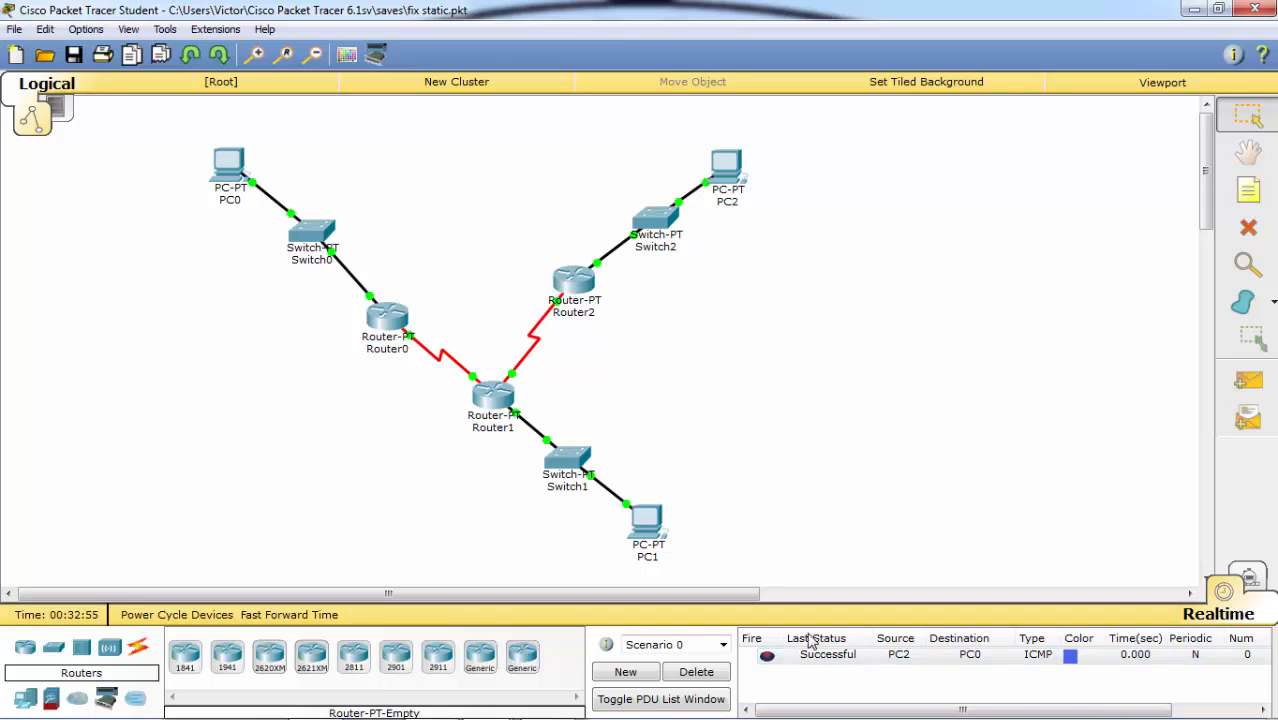
{"action": "left_click", "coordinate": [694, 670]}
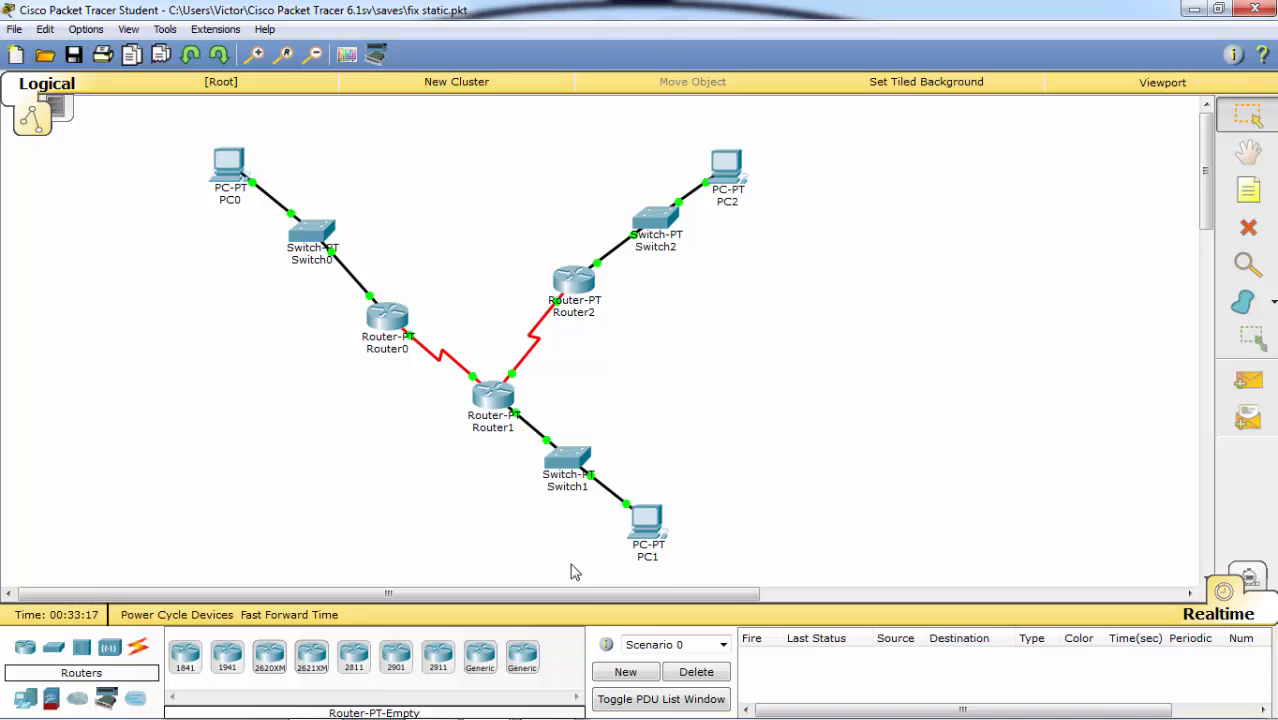
{"action": "left_click", "coordinate": [548, 700]}
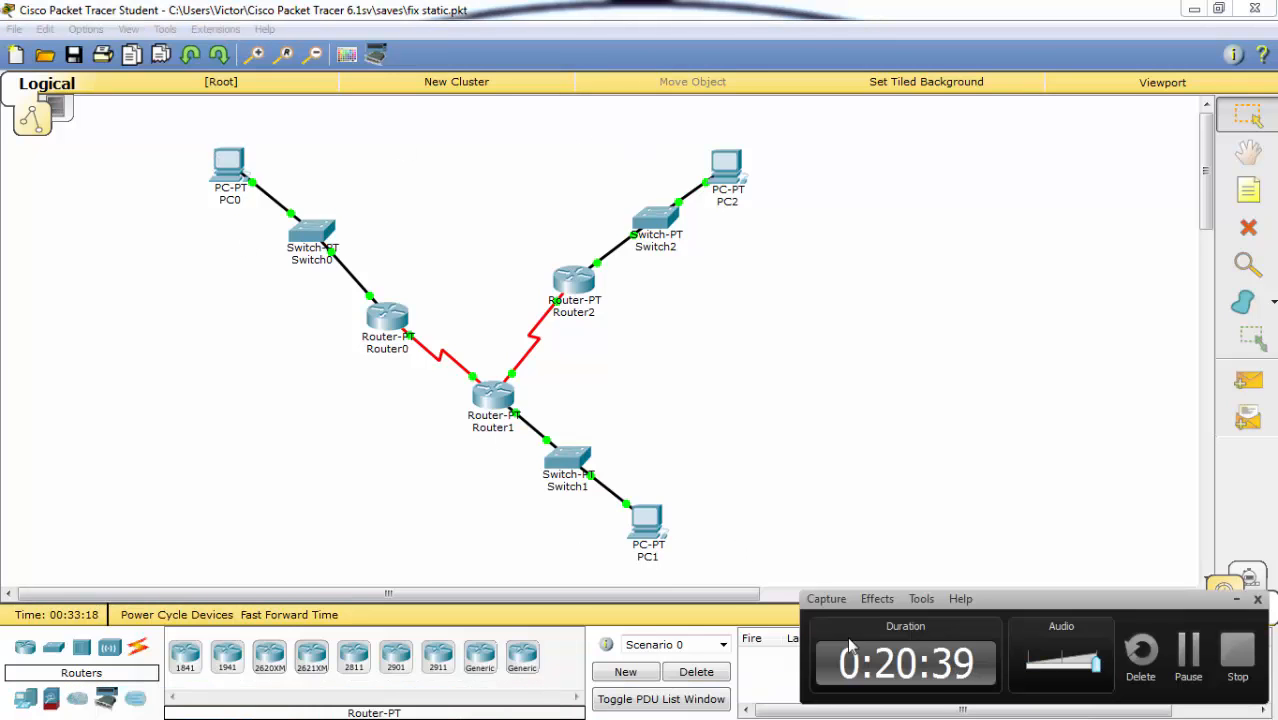